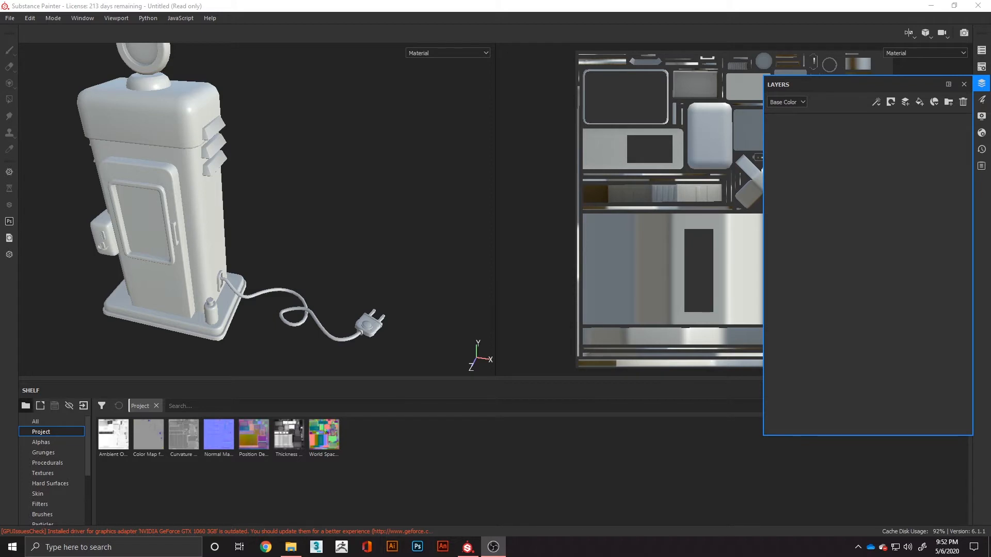
- Rename the DefaultMaterial texture set to Soda_Machine
left_click(984, 51)
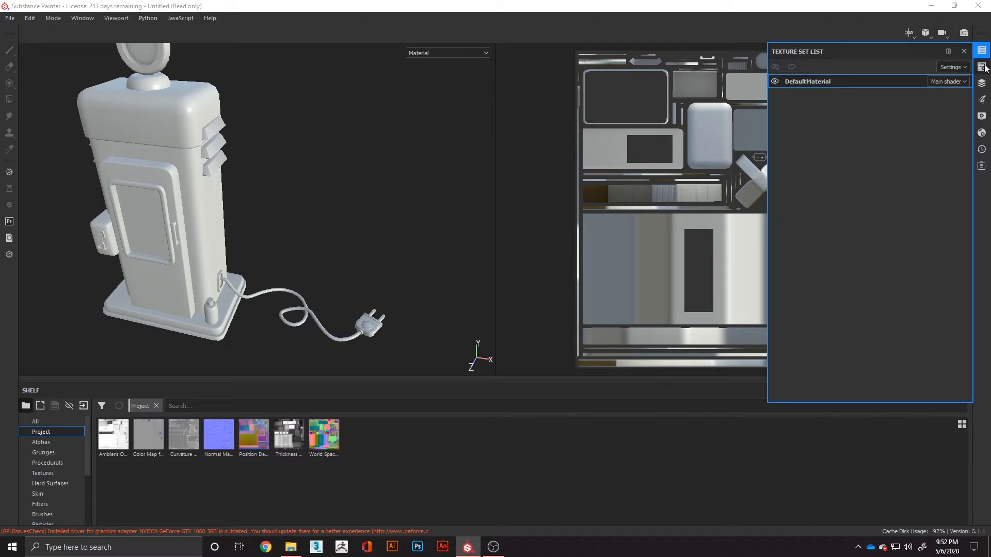
right_click(817, 81)
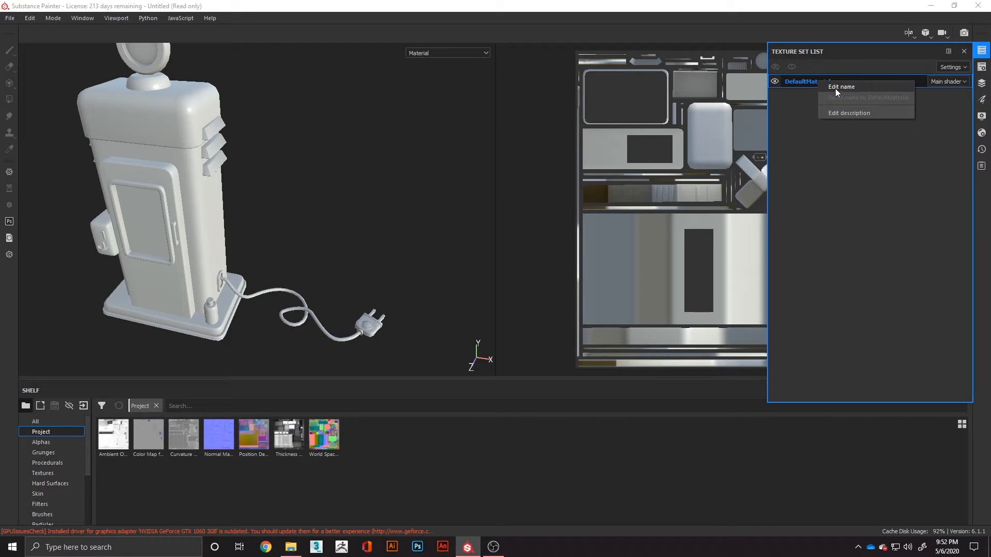
left_click(835, 88)
type("Soda_m")
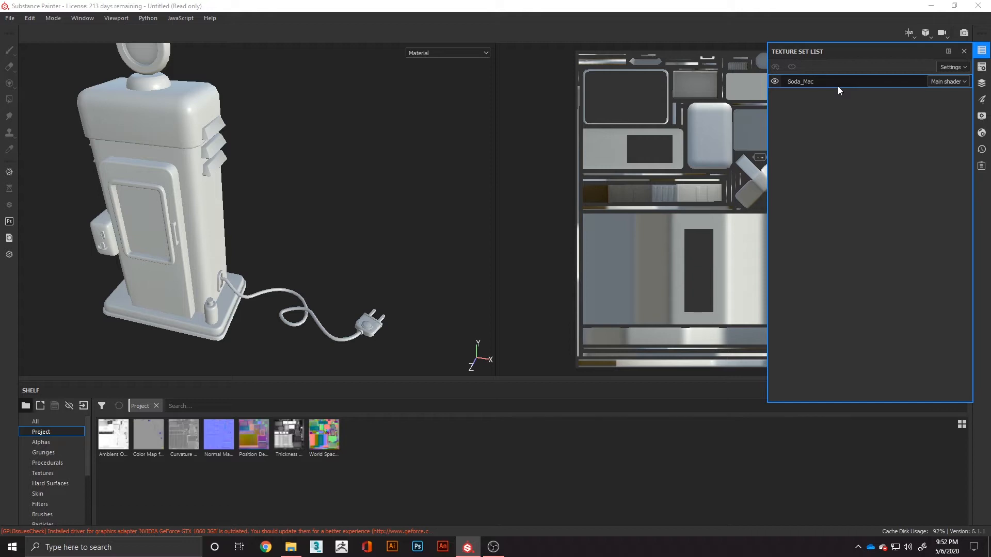
type("achine")
key("Return")
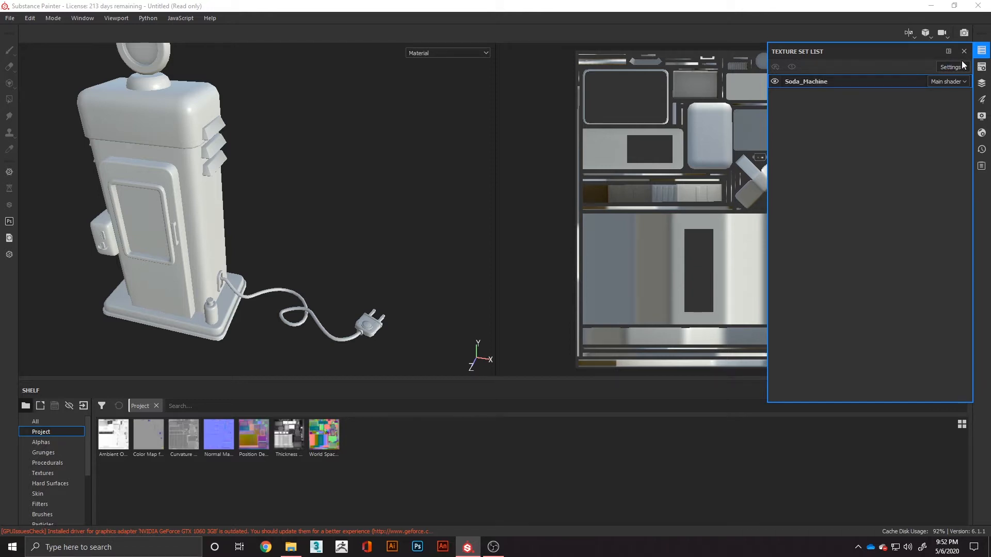
- Examine the texture set's addable channels, baked mesh maps and available texture sizes without changing them
left_click(984, 68)
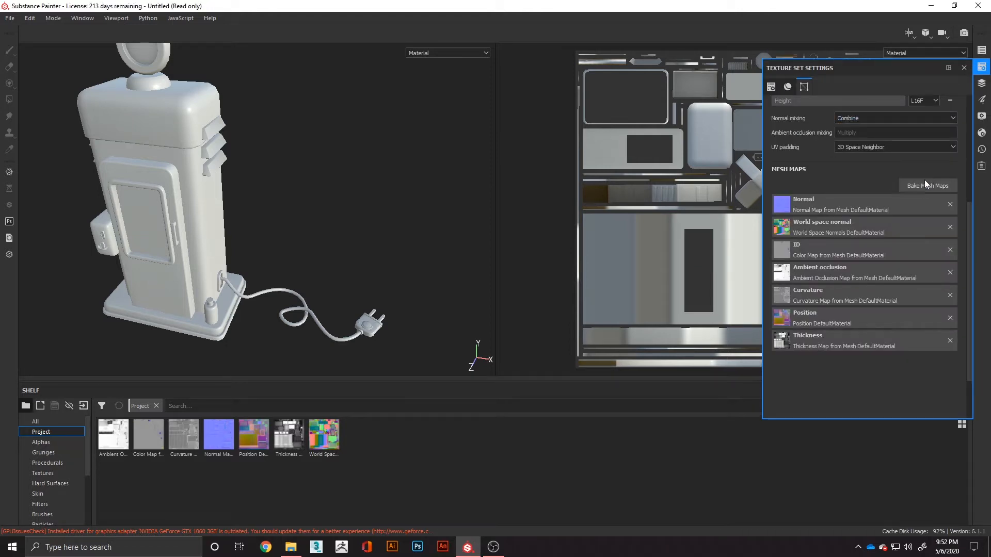
scroll(878, 181, "up", 5)
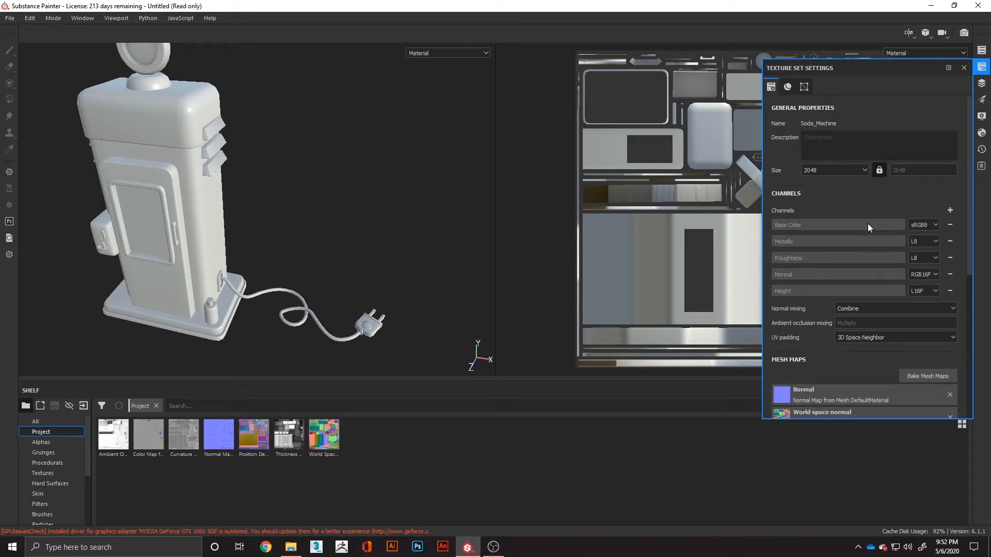
left_click(951, 210)
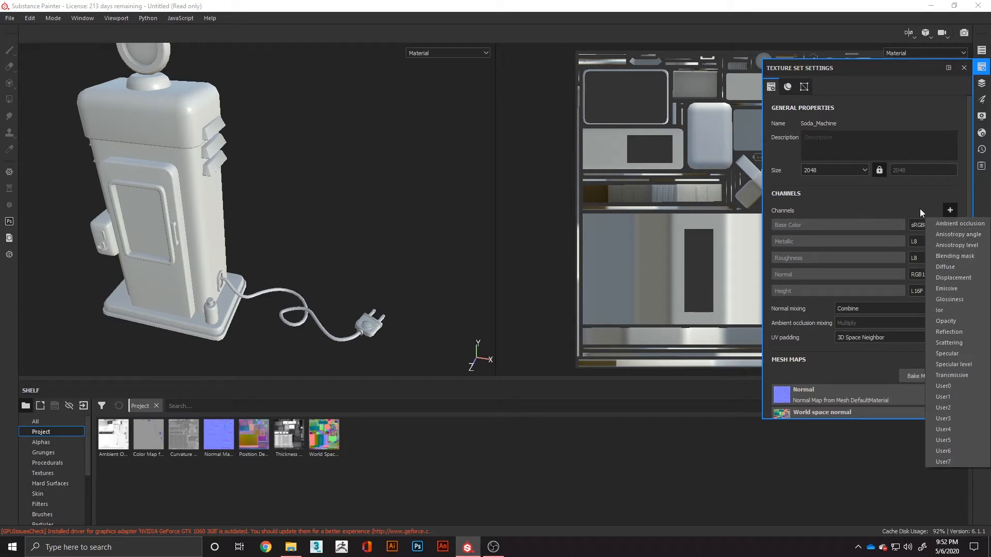
left_click(951, 211)
scroll(887, 203, "down", 3)
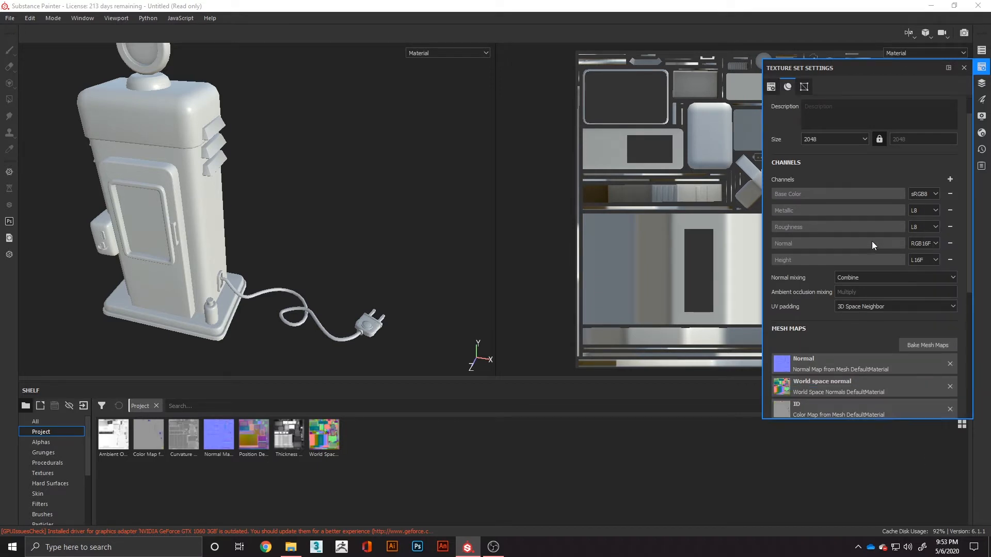
scroll(815, 359, "down", 3)
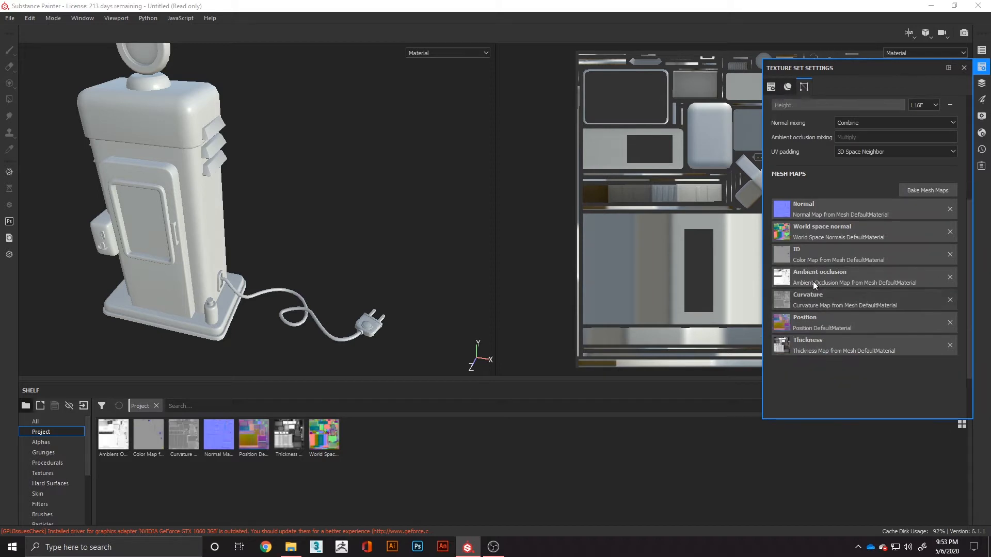
scroll(860, 273, "up", 6)
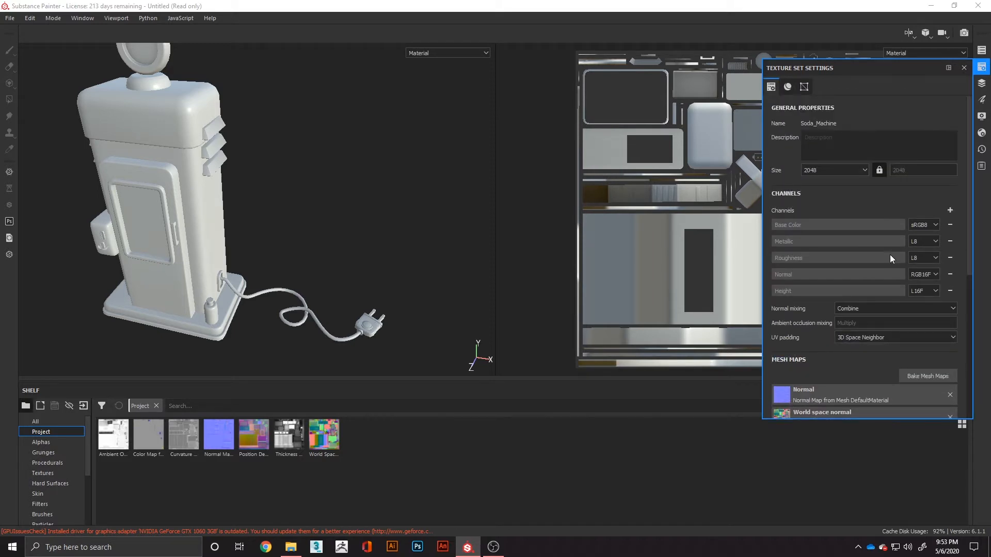
left_click(860, 170)
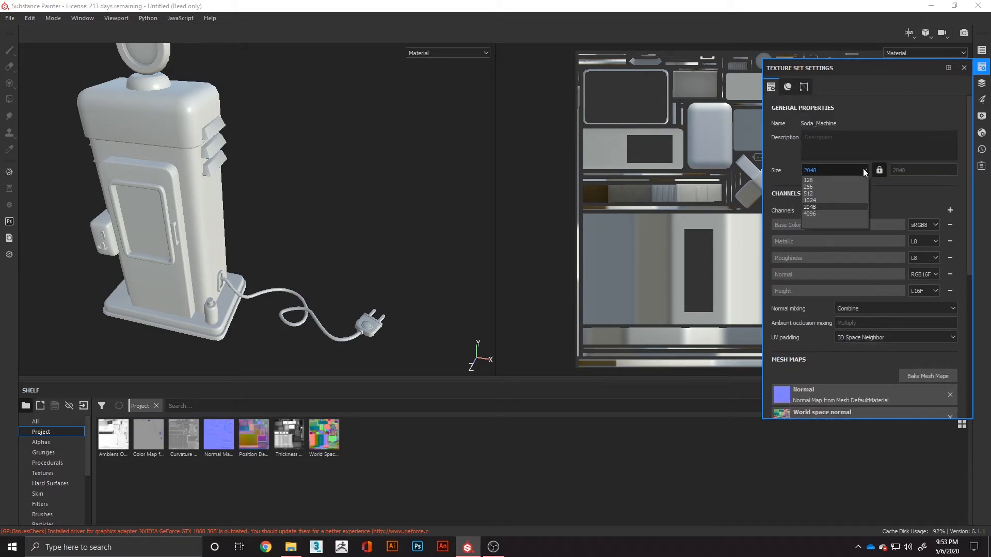
left_click(885, 179)
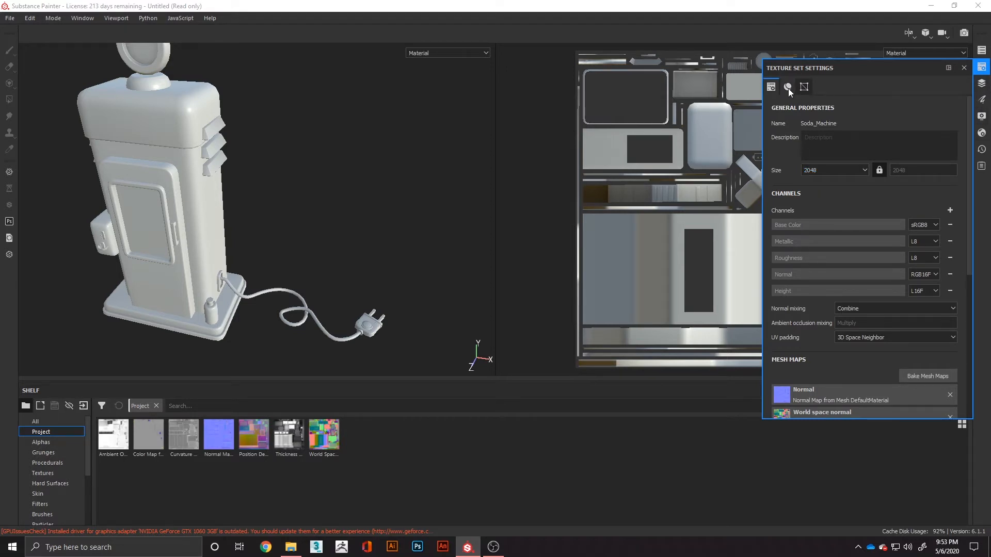
- Show the mesh wireframe on the model, set its opacity to 100, and hide the wireframe again
left_click(981, 84)
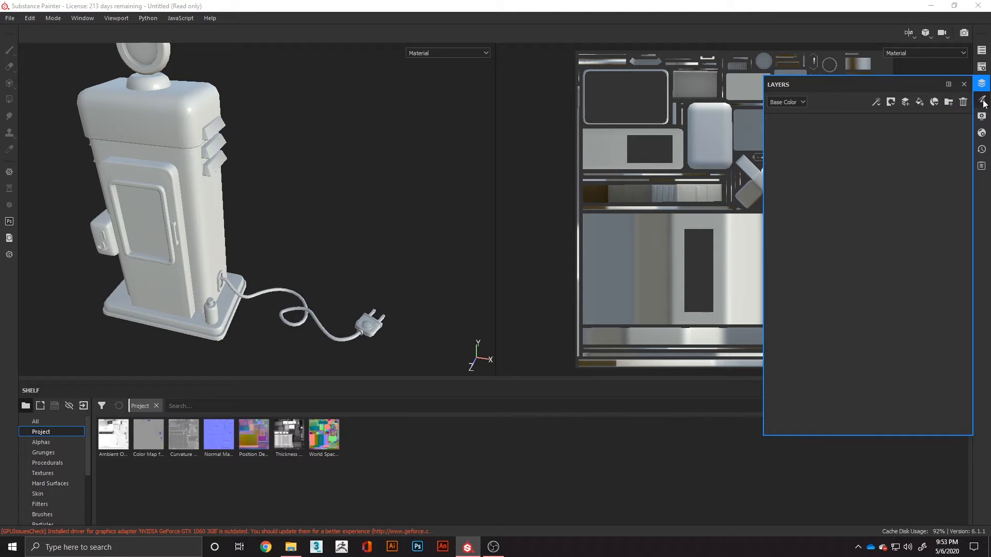
left_click(983, 100)
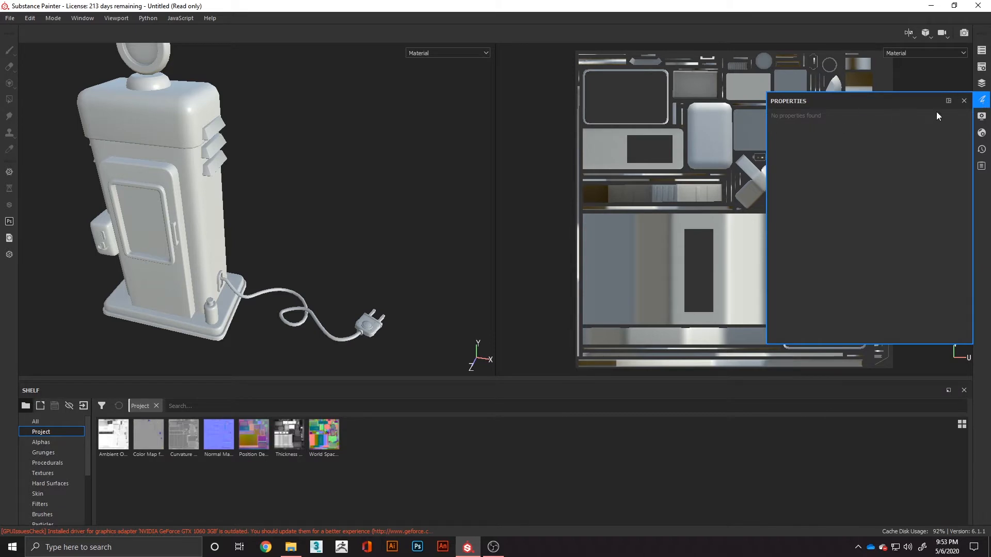
left_click(982, 116)
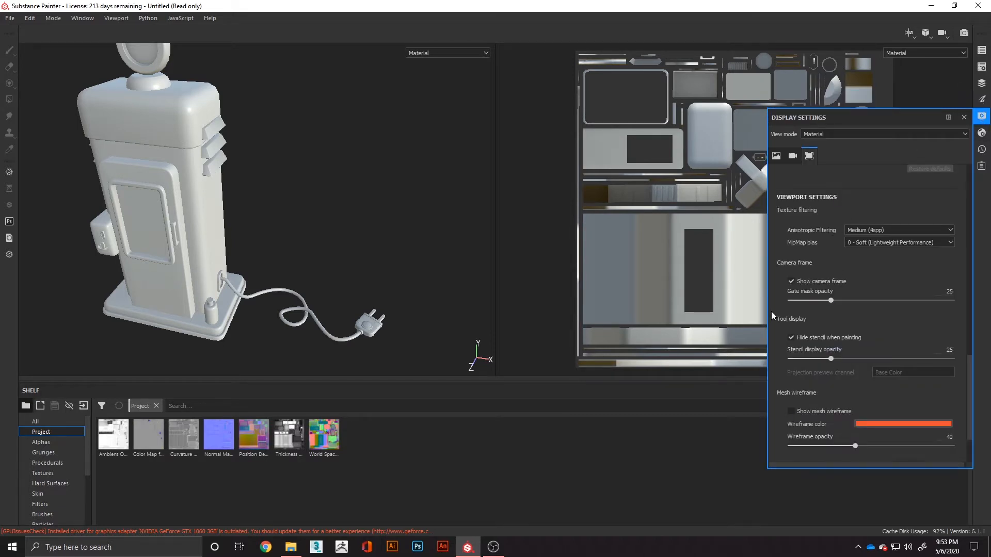
left_click(791, 412)
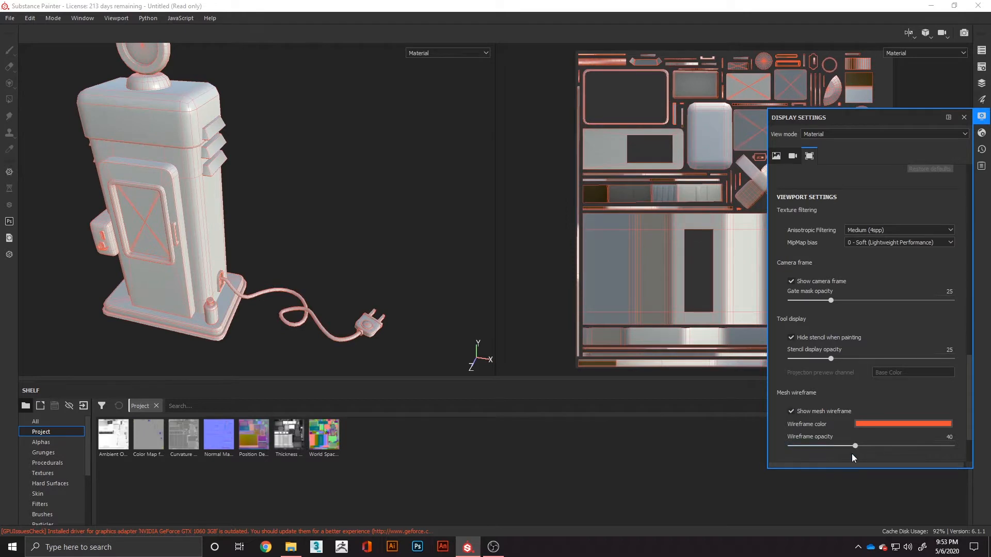
left_click_drag(855, 446, 952, 446)
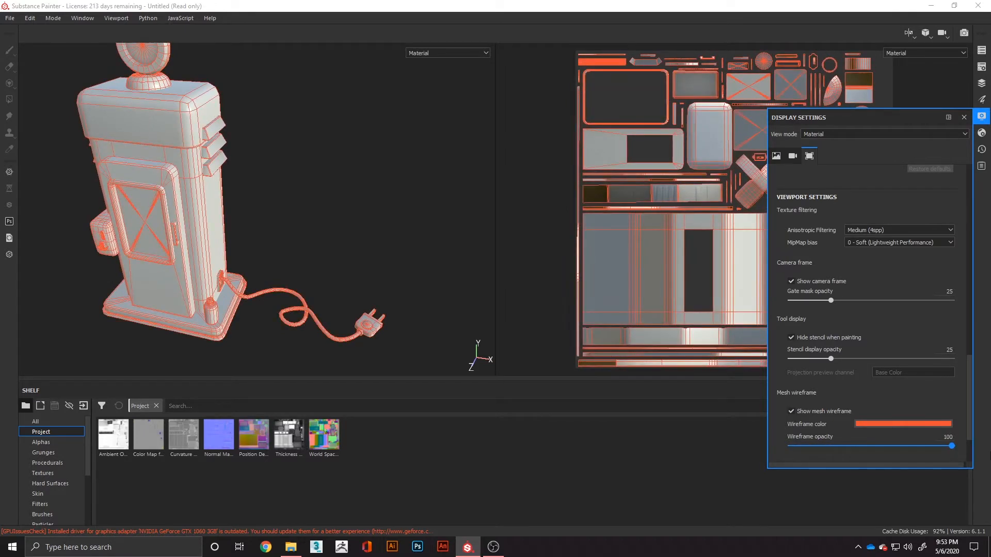
left_click(791, 411)
- Try the camera post effects and review the camera and environment display settings
scroll(784, 387, "up", 3)
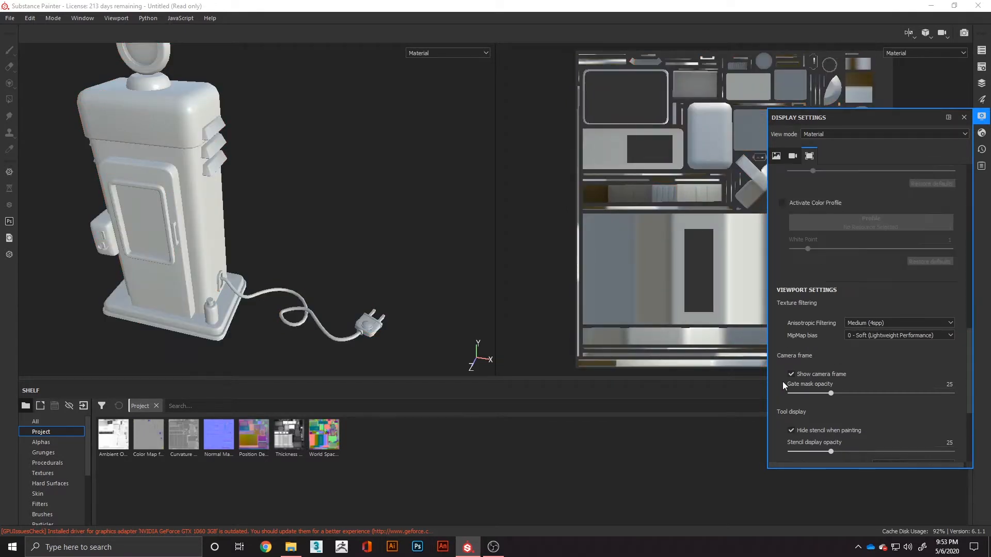
scroll(800, 340, "up", 10)
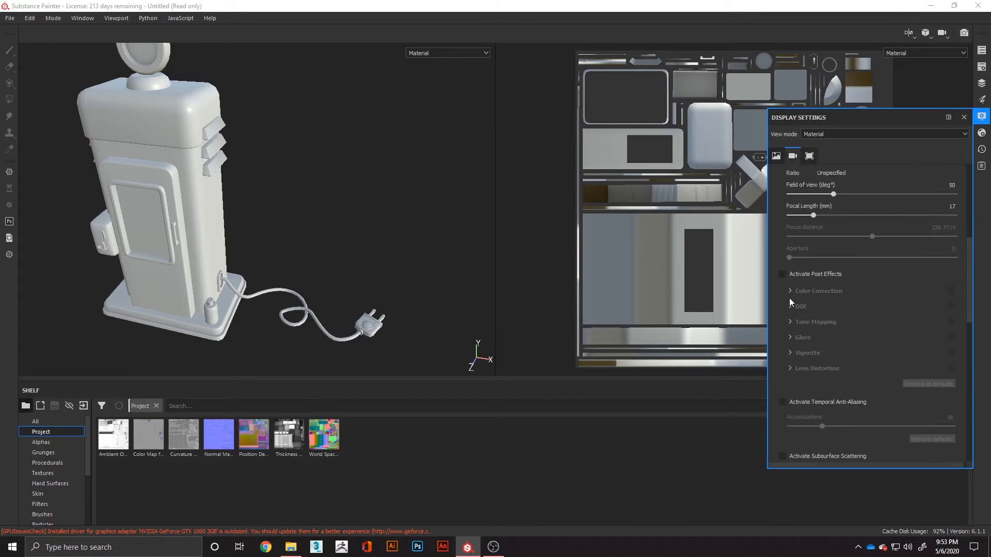
left_click(783, 274)
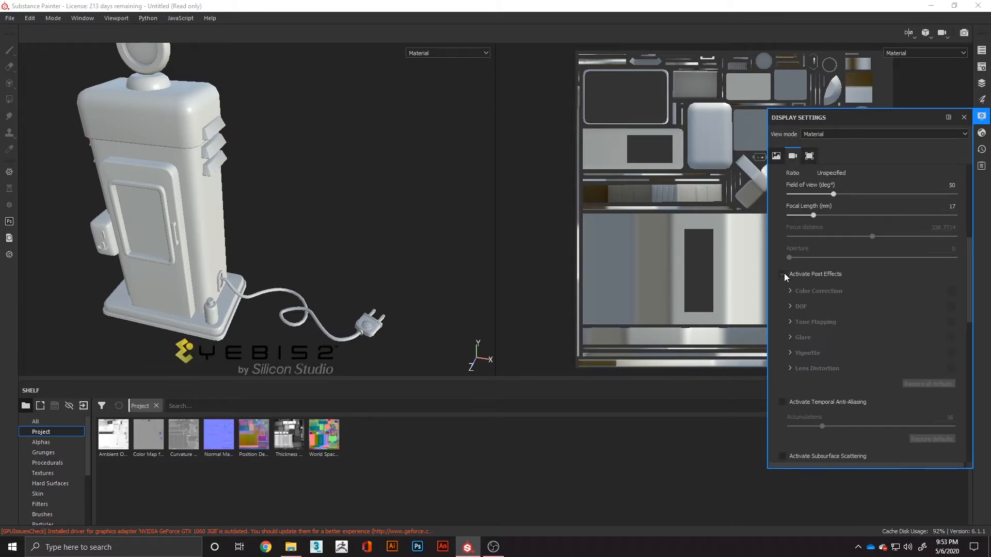
scroll(837, 299, "up", 8)
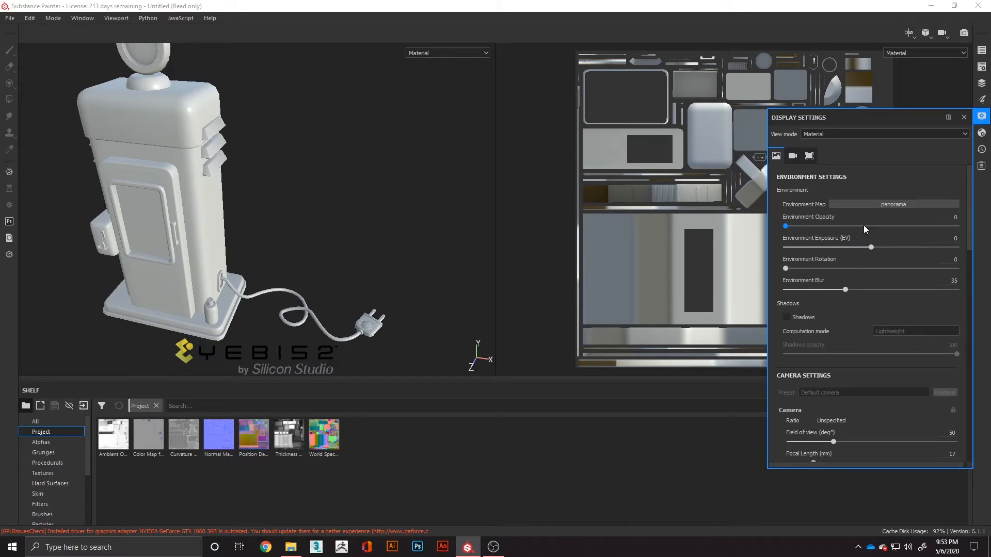
- Examine the main shader's common, subsurface scattering, parallax occlusion, displacement and tessellation parameters
left_click(982, 133)
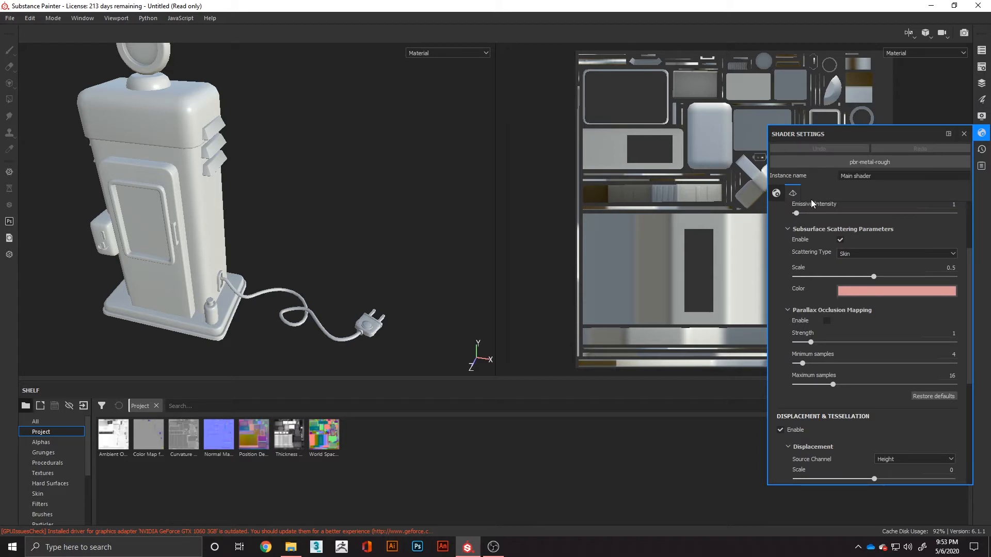
scroll(782, 328, "down", 2)
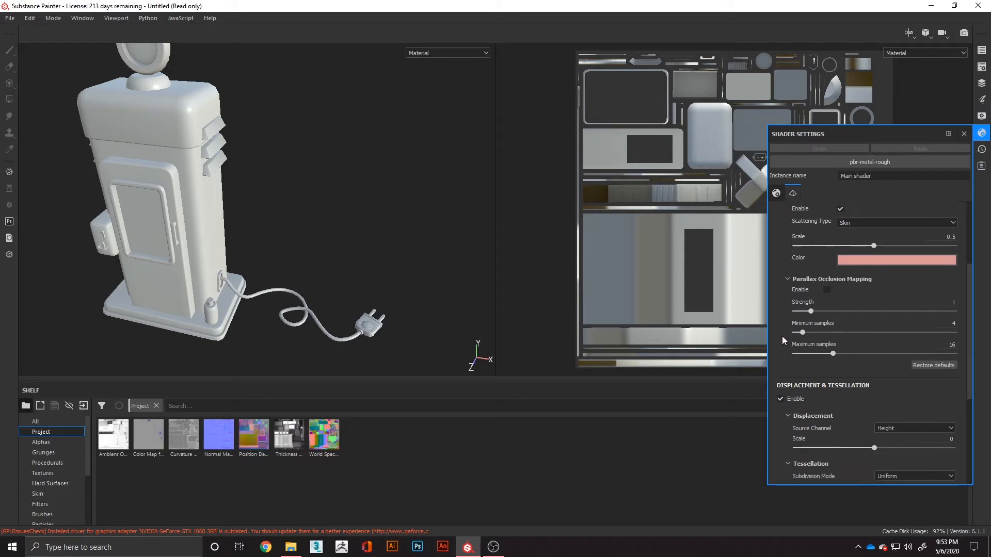
scroll(778, 286, "down", 5)
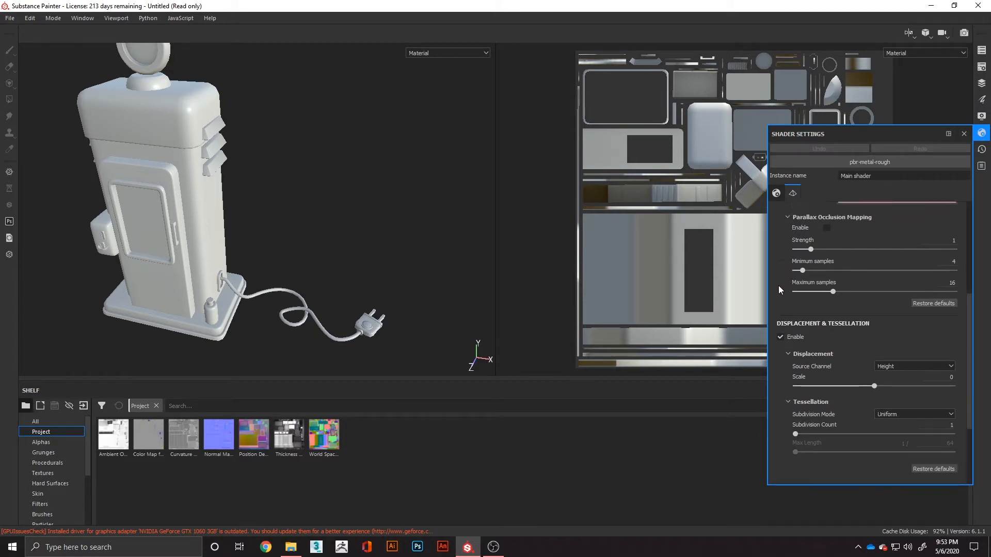
scroll(780, 351, "up", 3)
scroll(780, 351, "up", 7)
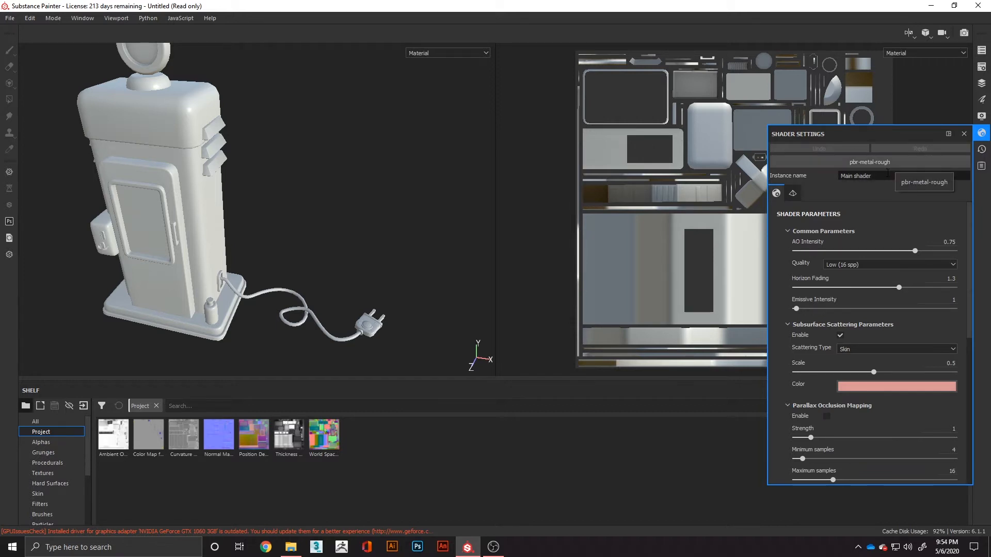
- Check the application log, look over the properties and layer stack, and collapse the layer stack
left_click(981, 152)
left_click(982, 167)
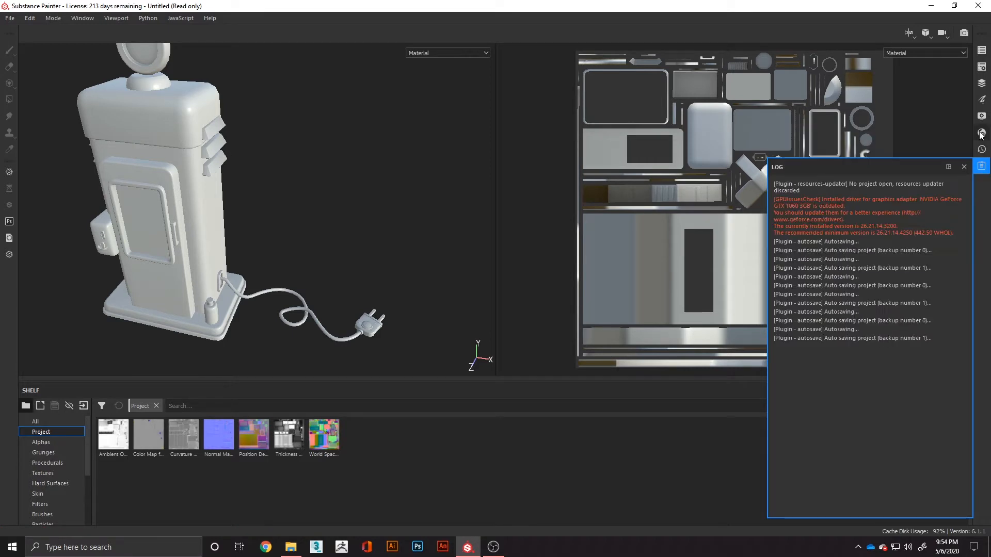
left_click(983, 150)
left_click(981, 133)
left_click(981, 100)
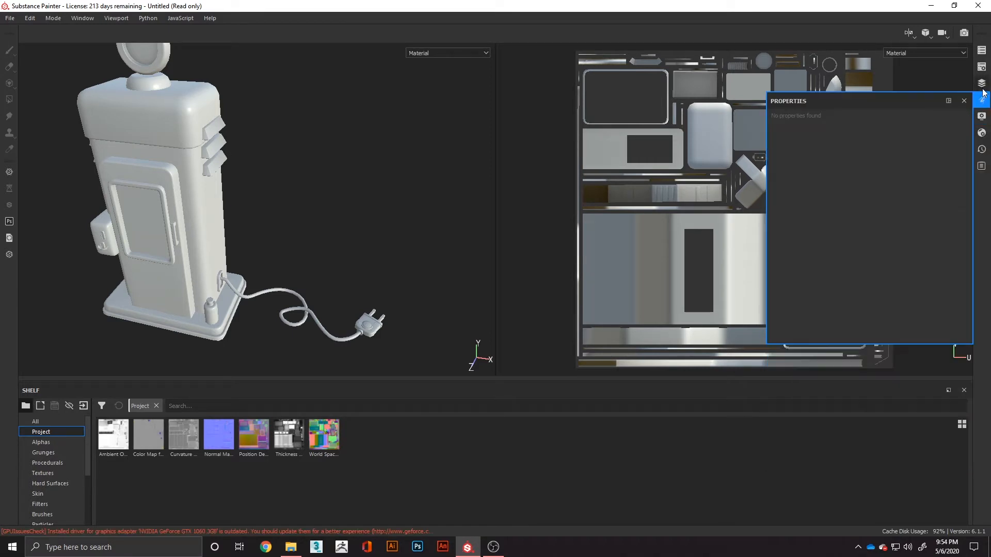
left_click(981, 83)
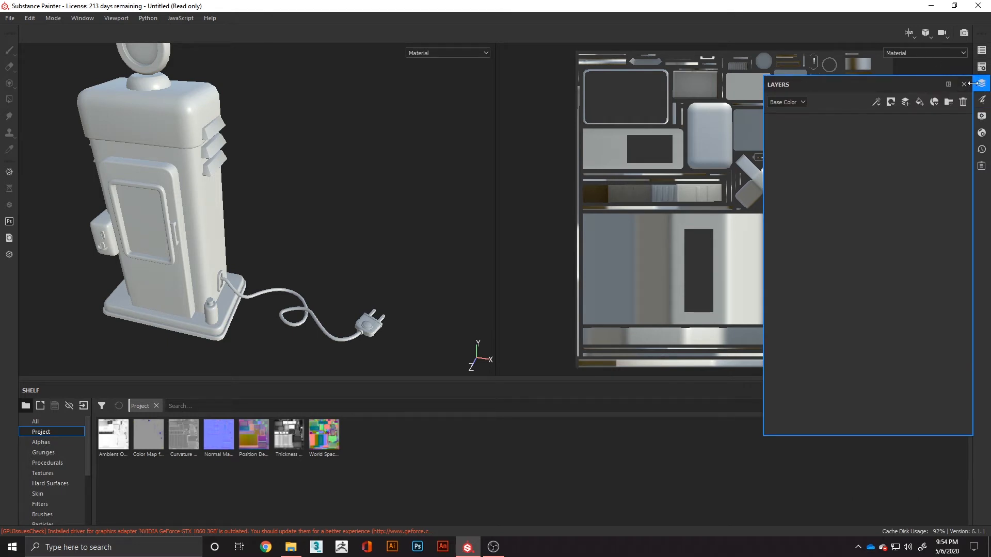
left_click(981, 84)
- Try the 3D only and 2D only viewport layouts, and restore the 3D/2D split view
left_click(909, 33)
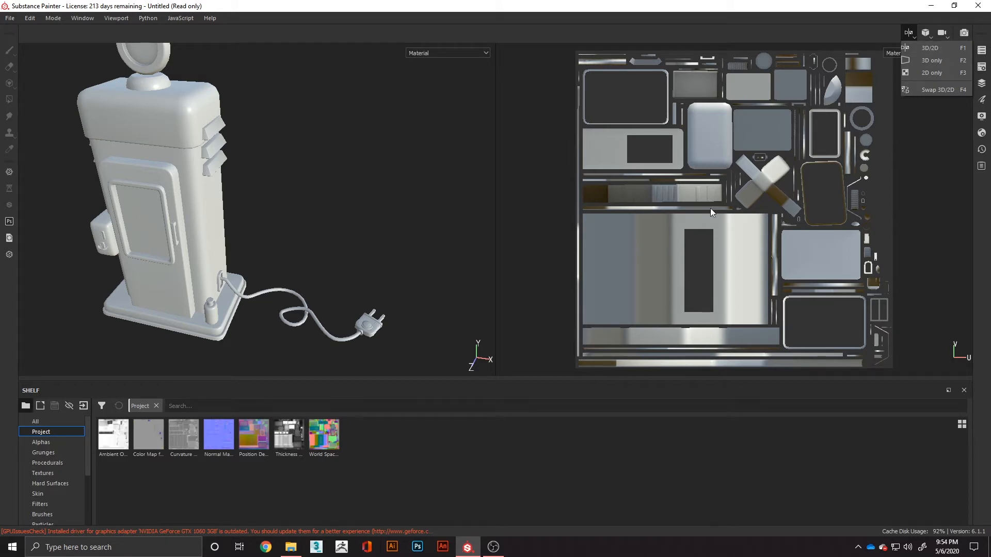
left_click(934, 60)
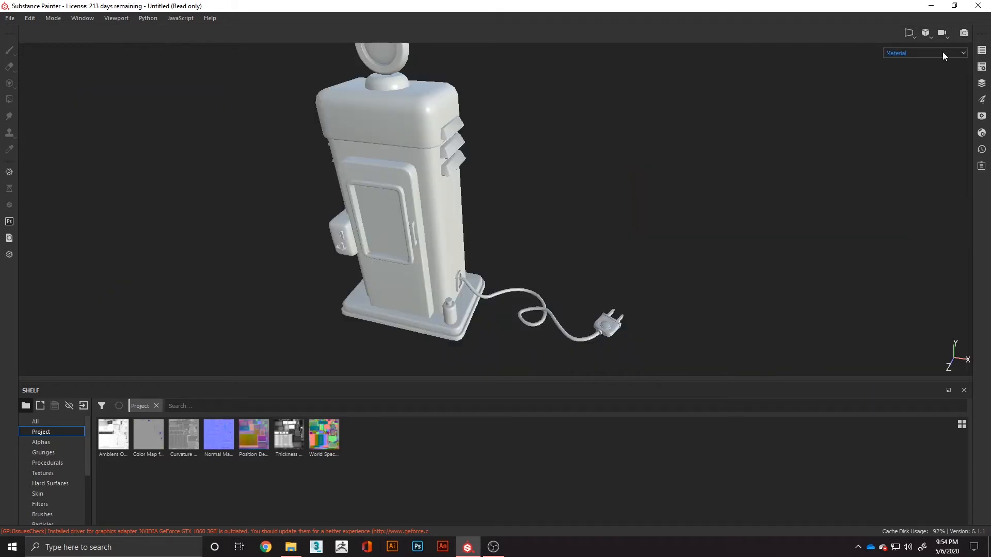
left_click(909, 33)
left_click(932, 72)
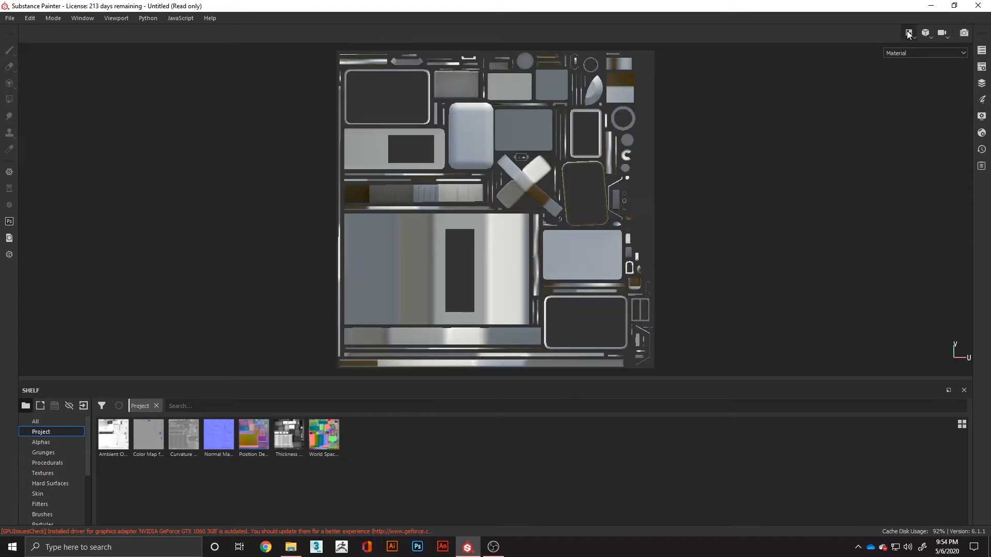
left_click(909, 33)
left_click(924, 49)
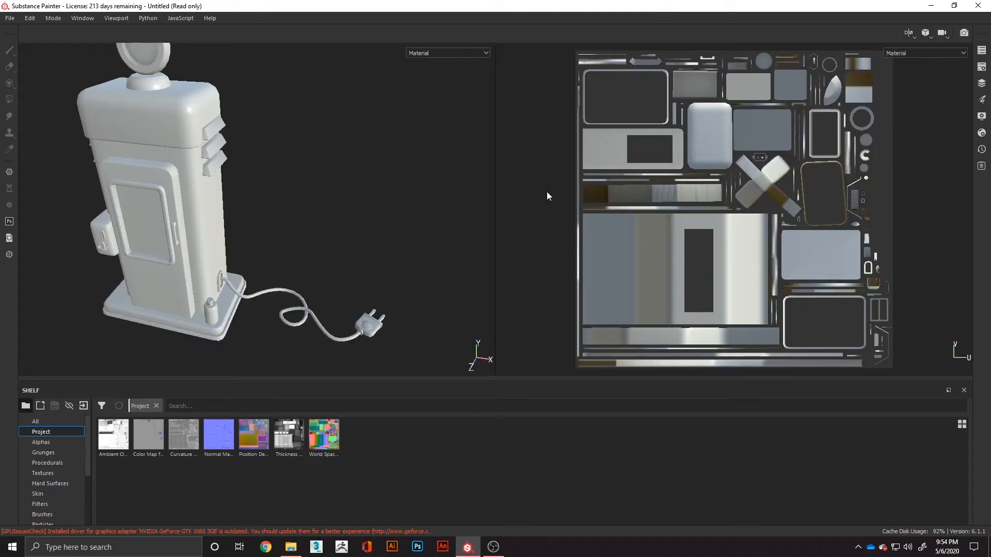
- Check the perspective and orthographic view options, and list all assets in the shelf
left_click(928, 33)
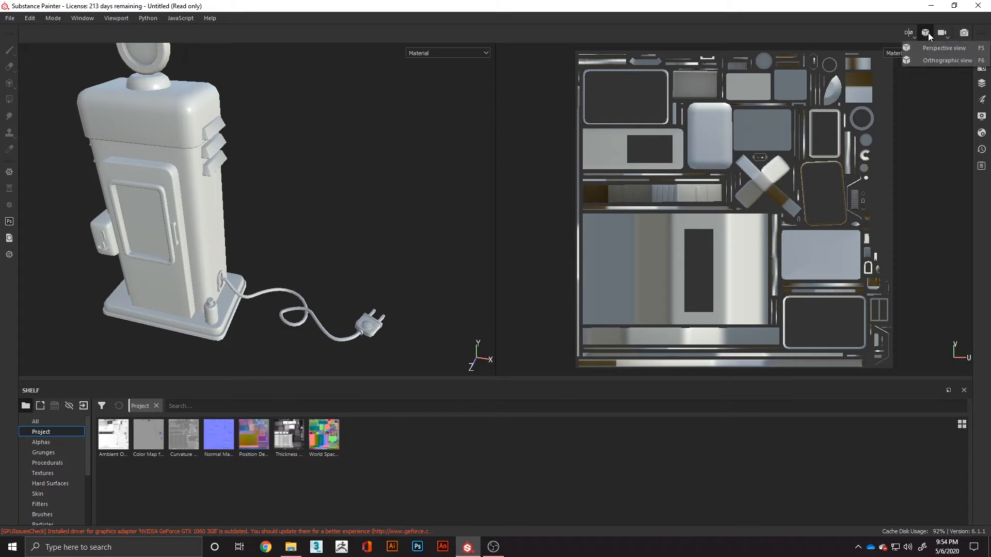
left_click(966, 35)
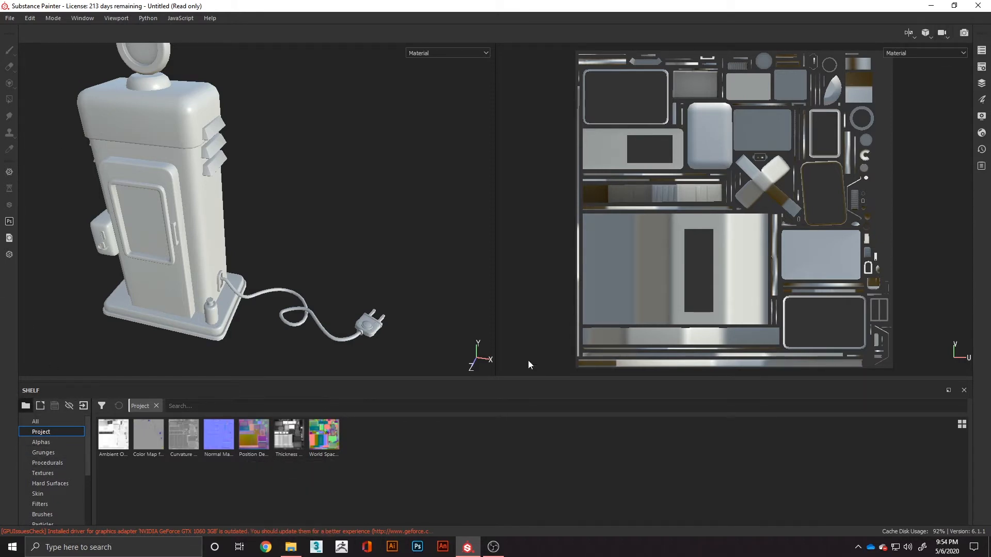
left_click(51, 422)
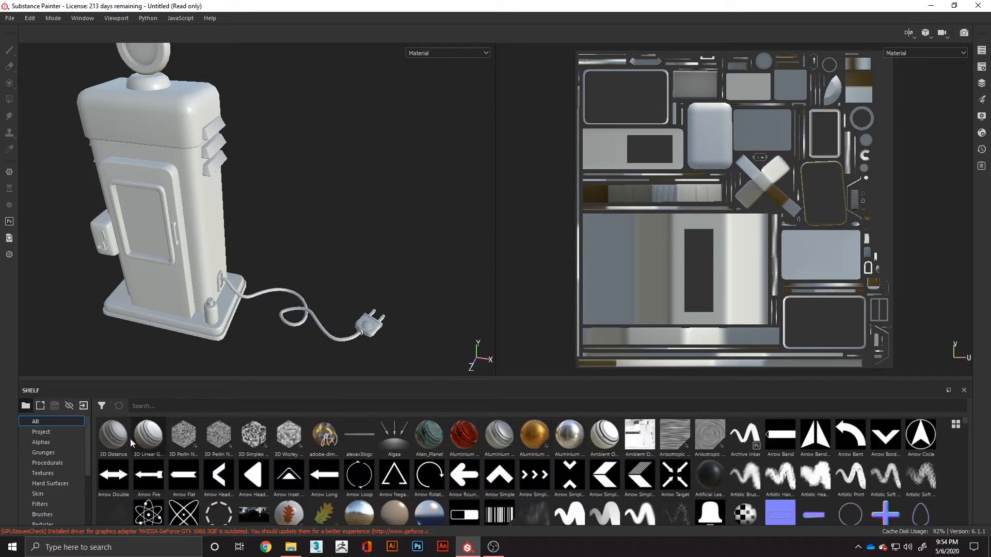
- Browse the shelf's project maps and look through the alphas collection
left_click(60, 432)
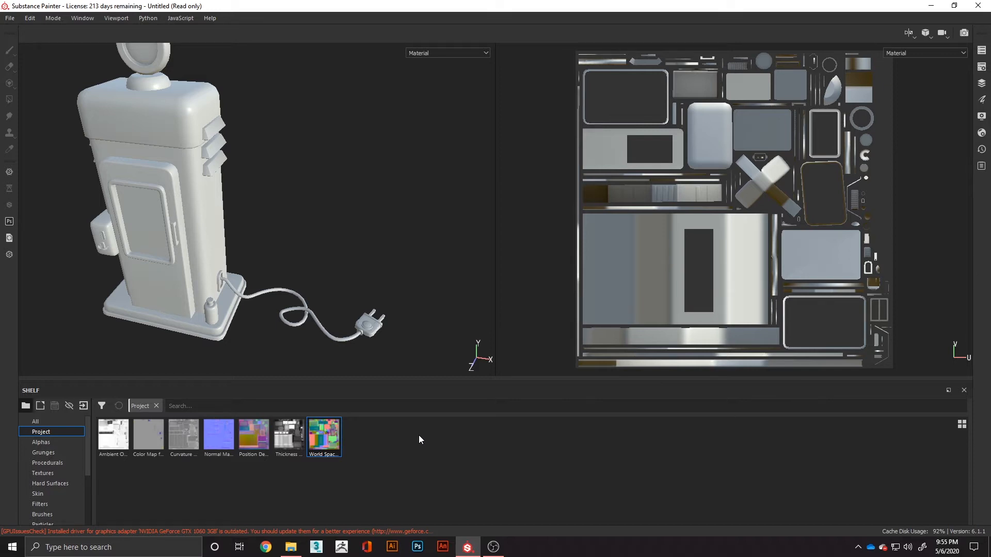
left_click(41, 443)
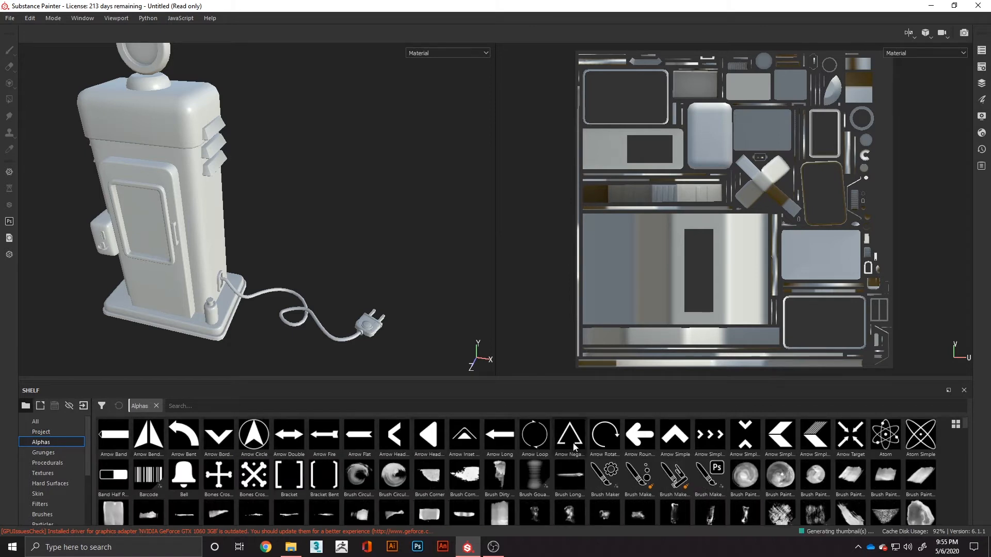
scroll(906, 452, "down", 5)
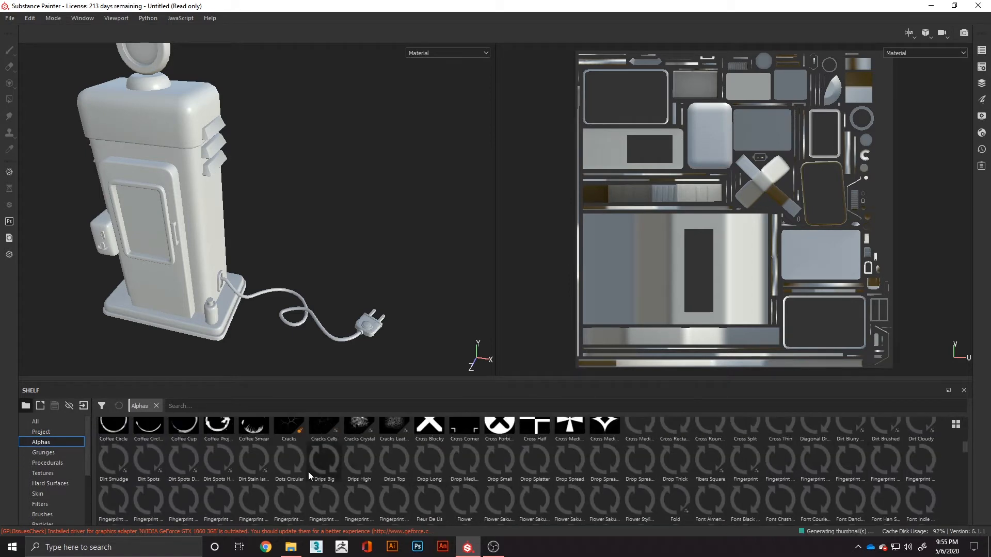
scroll(232, 487, "up", 3)
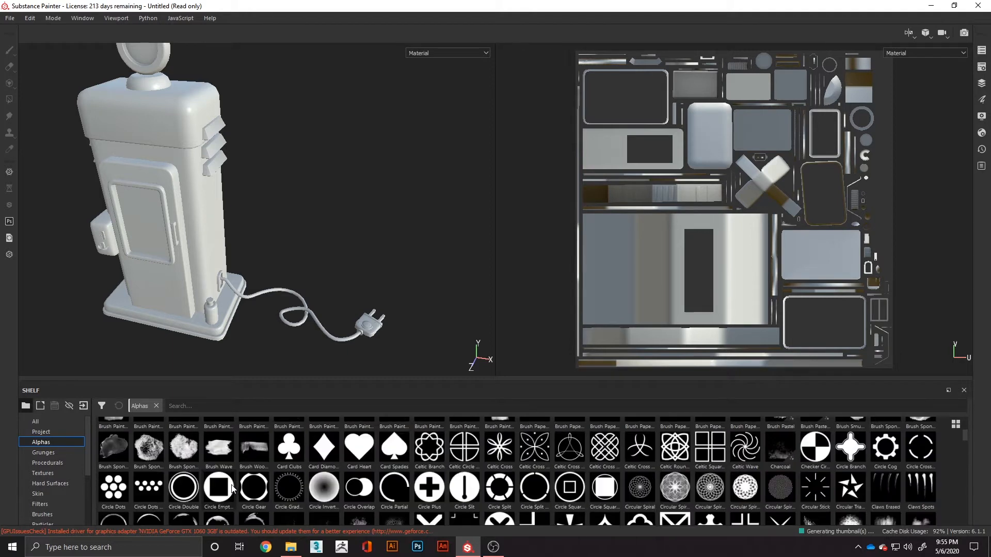
scroll(232, 488, "up", 3)
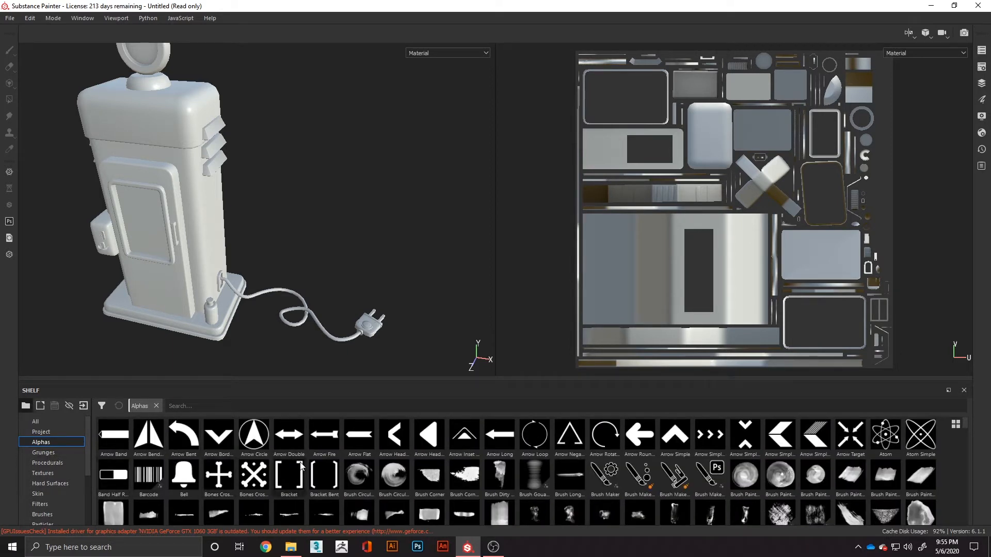
scroll(439, 457, "down", 3)
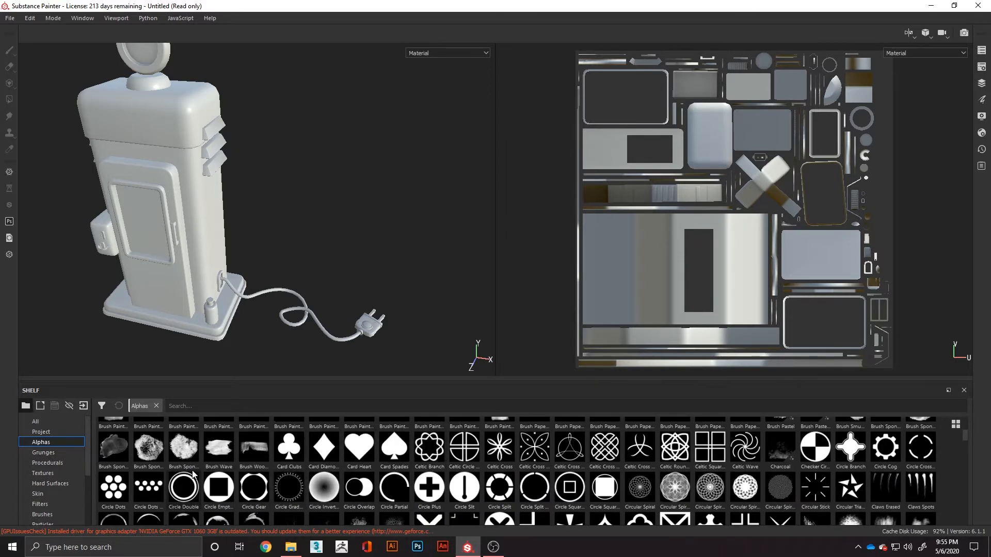
scroll(475, 440, "down", 3)
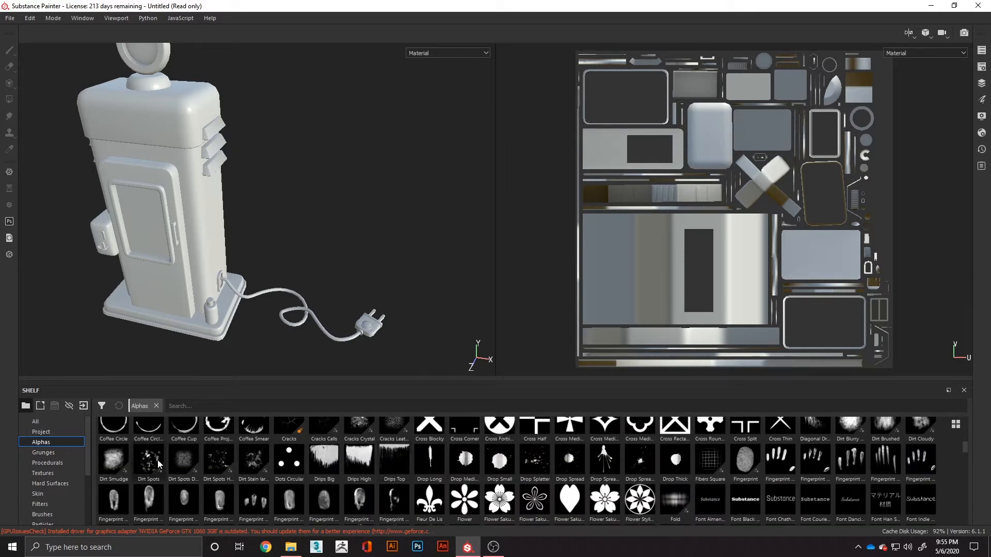
- Look through the grunge maps and procedurals in the shelf, previewing Brick generator and Directional Noise 4
left_click(53, 453)
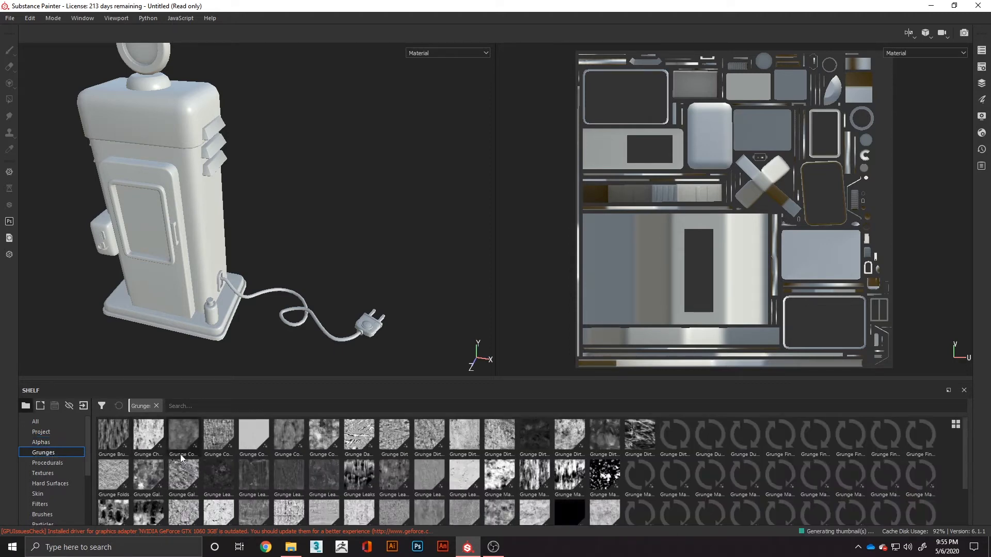
scroll(514, 442, "down", 1)
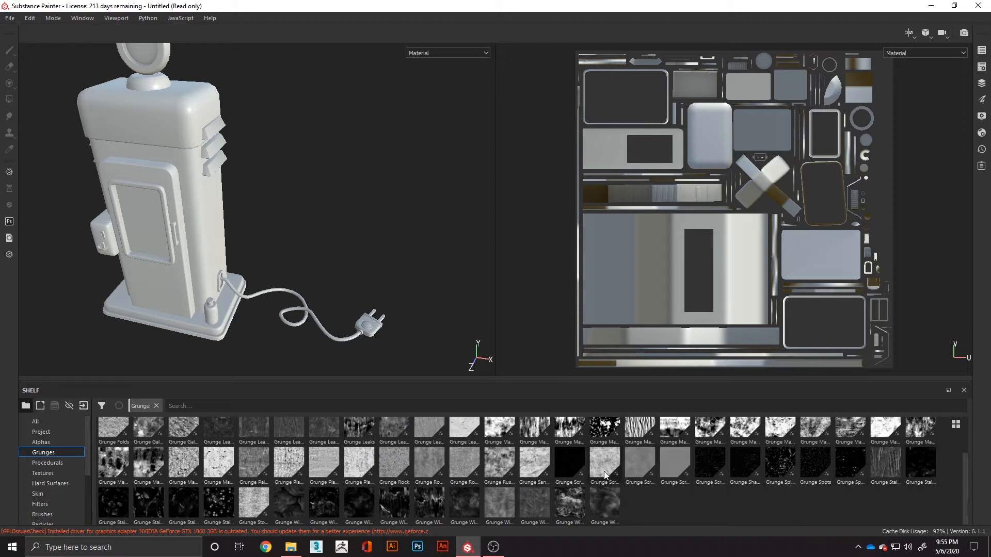
scroll(184, 478, "up", 1)
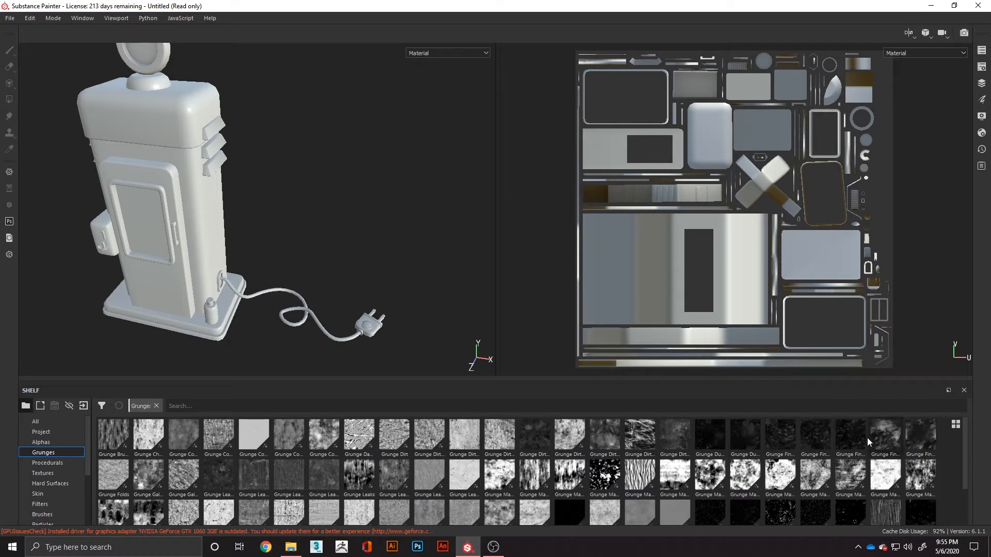
left_click(51, 463)
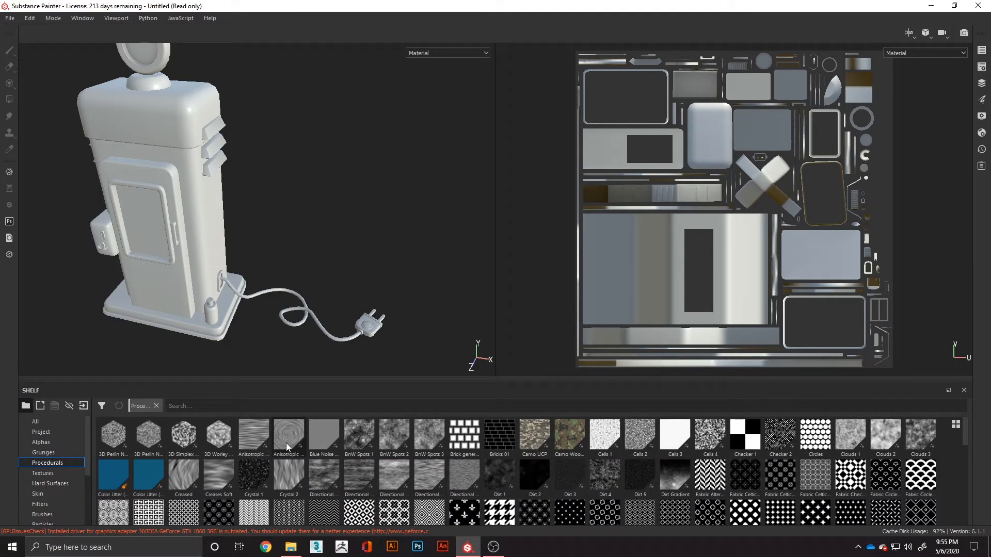
mouse_move(462, 443)
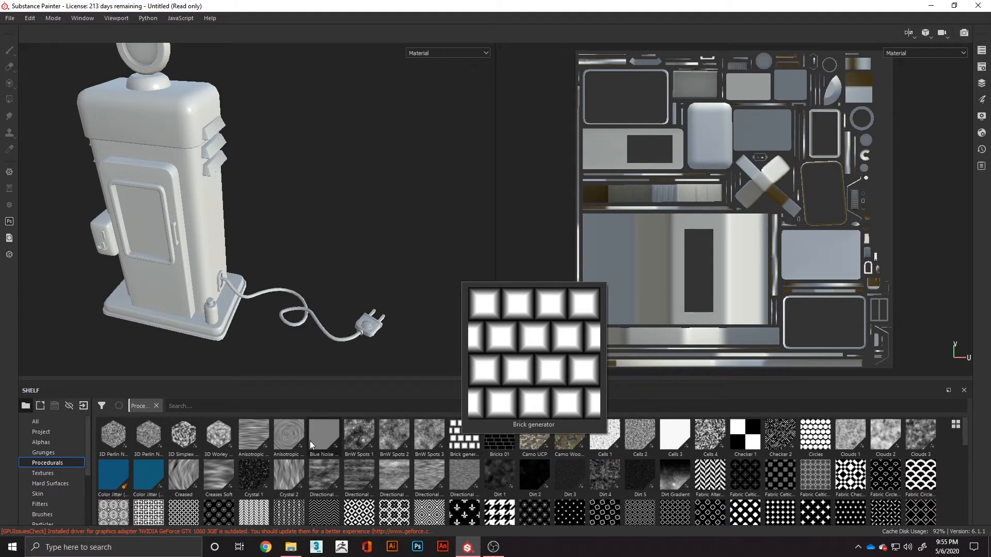
mouse_move(425, 448)
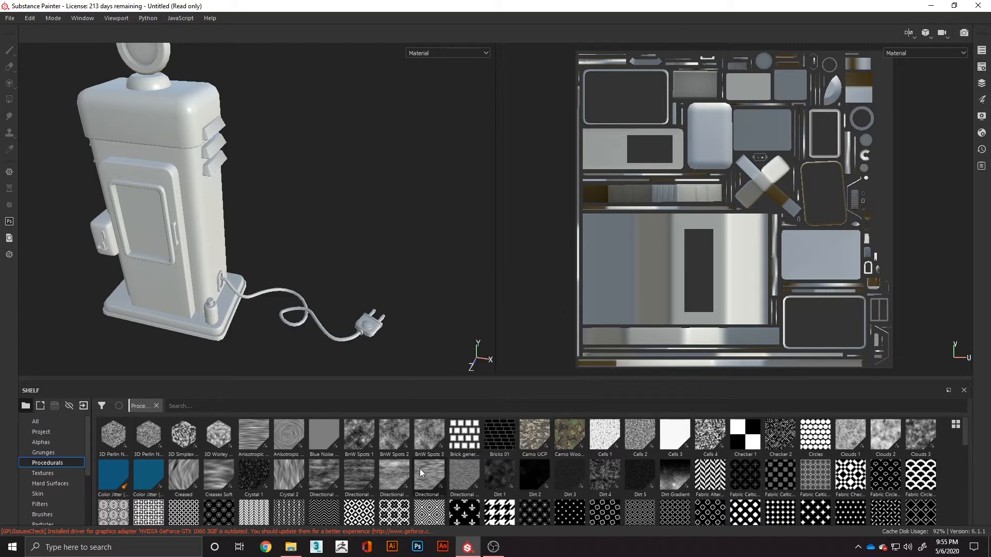
mouse_move(419, 469)
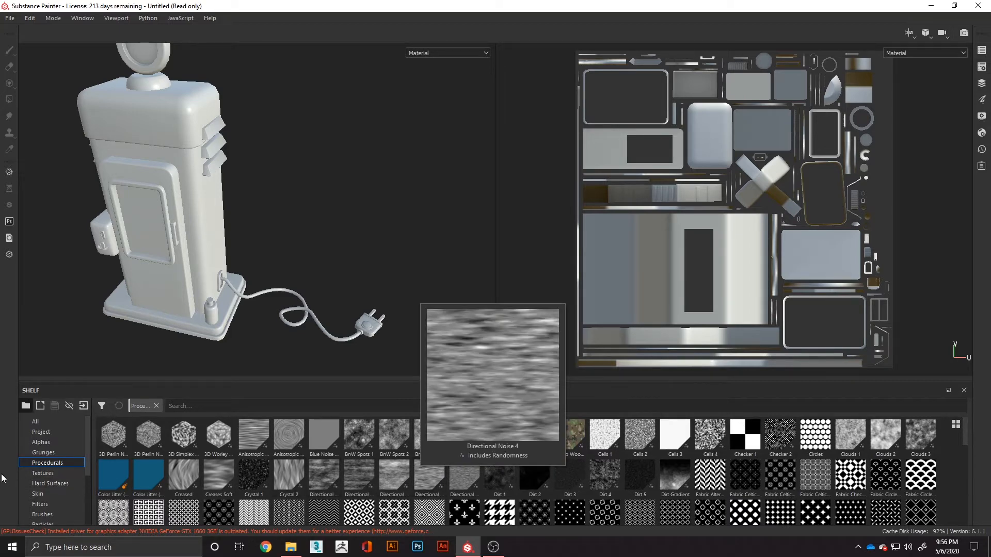
- Browse the textures, hard surface details and skin materials in the shelf
left_click(42, 473)
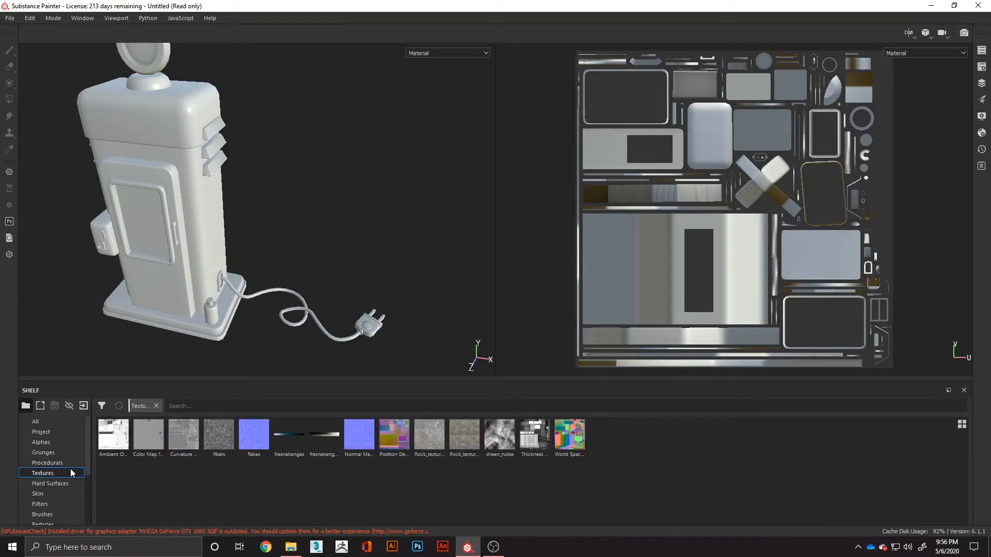
left_click(50, 483)
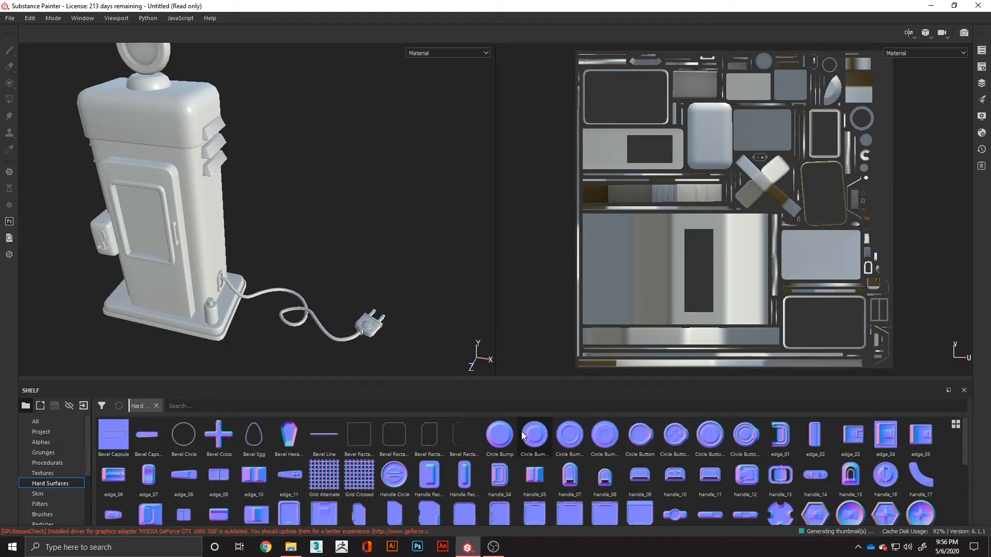
scroll(361, 452, "down", 3)
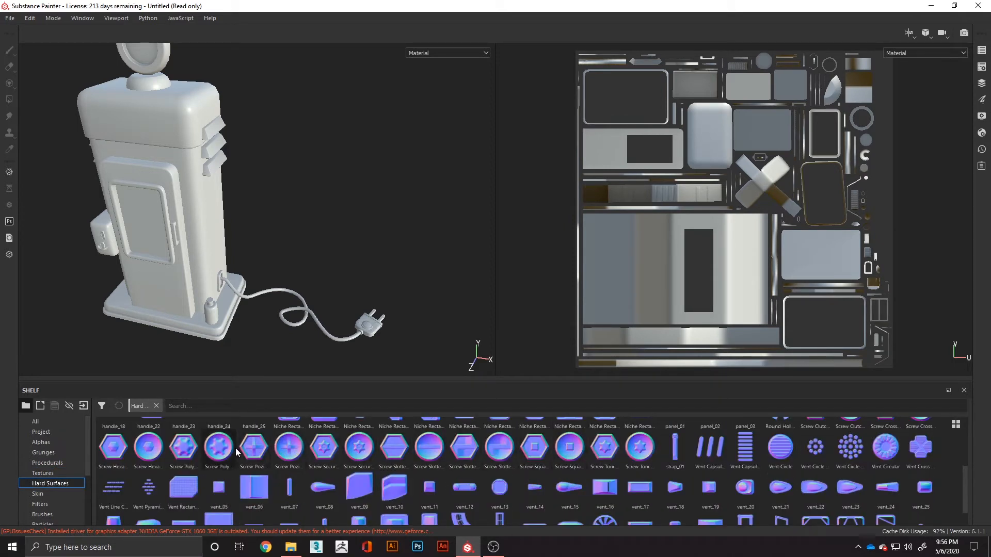
left_click(38, 494)
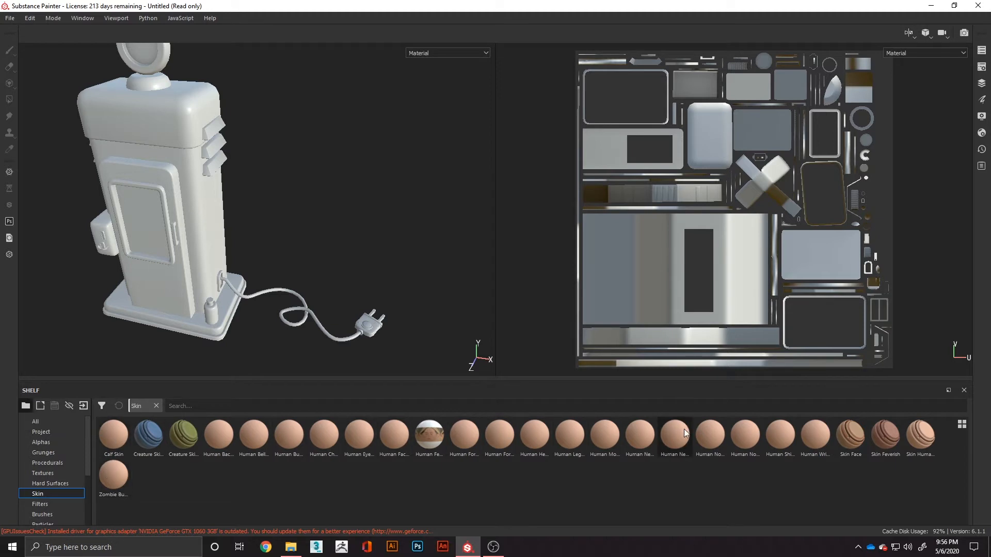
- Look over the filters and brushes available in the shelf
left_click(58, 503)
scroll(57, 501, "down", 1)
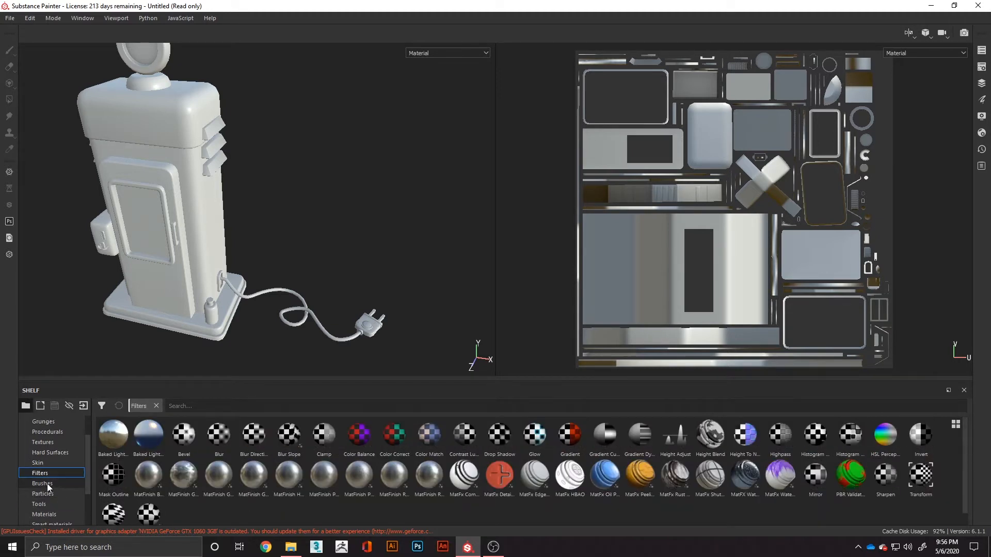
left_click(47, 485)
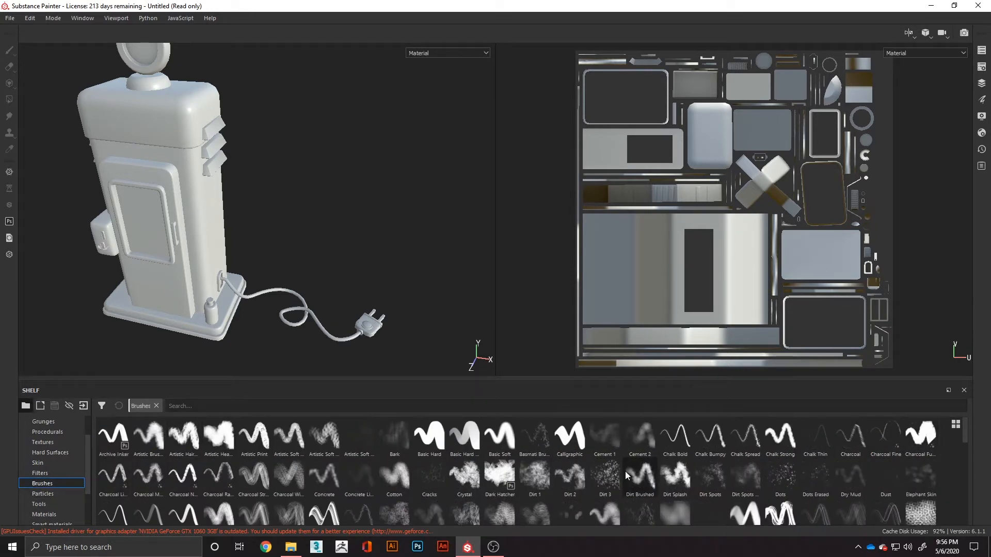
- Examine the particle brushes in the shelf, previewing Splat, Rain, Leaks Heavy, Electric Lines and Broken Glass
left_click(57, 491)
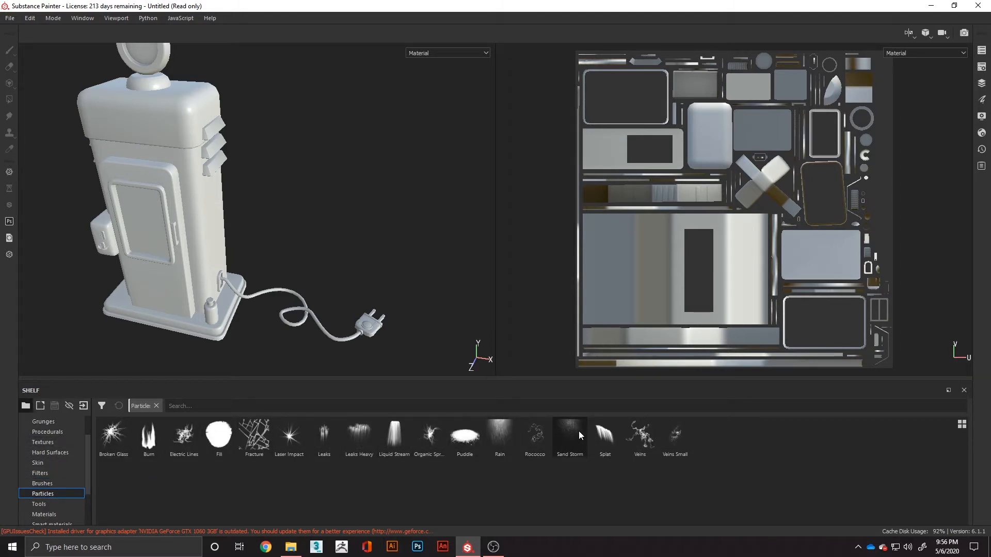
mouse_move(660, 447)
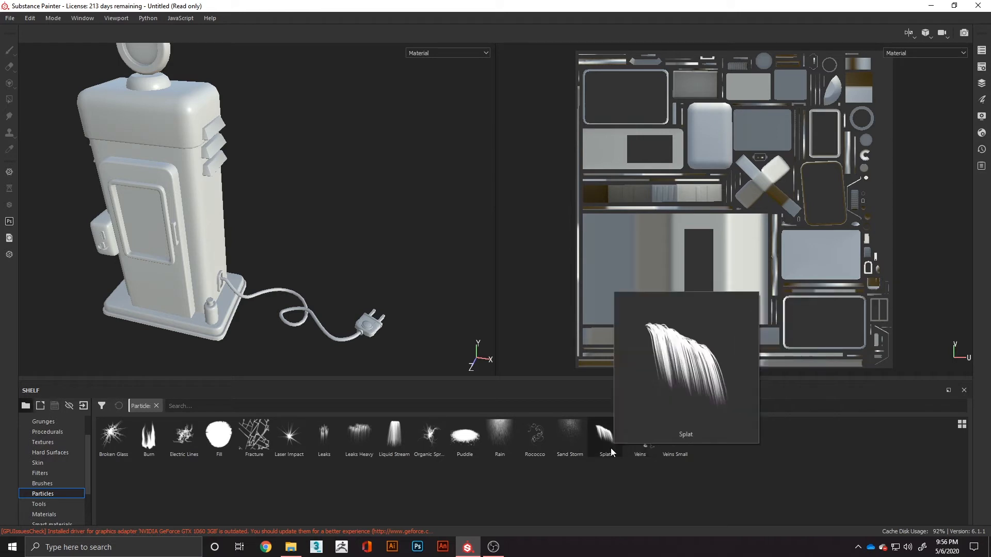
mouse_move(505, 448)
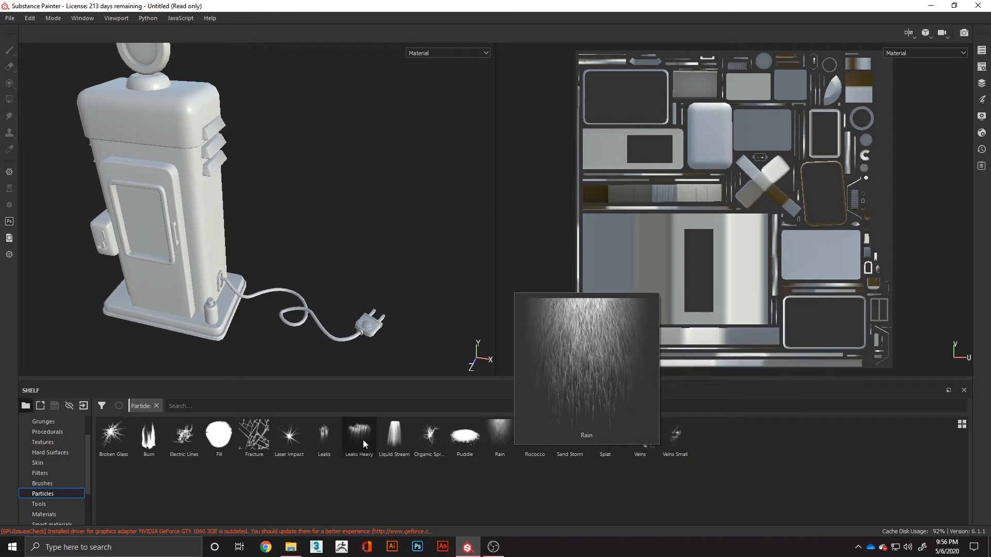
mouse_move(363, 440)
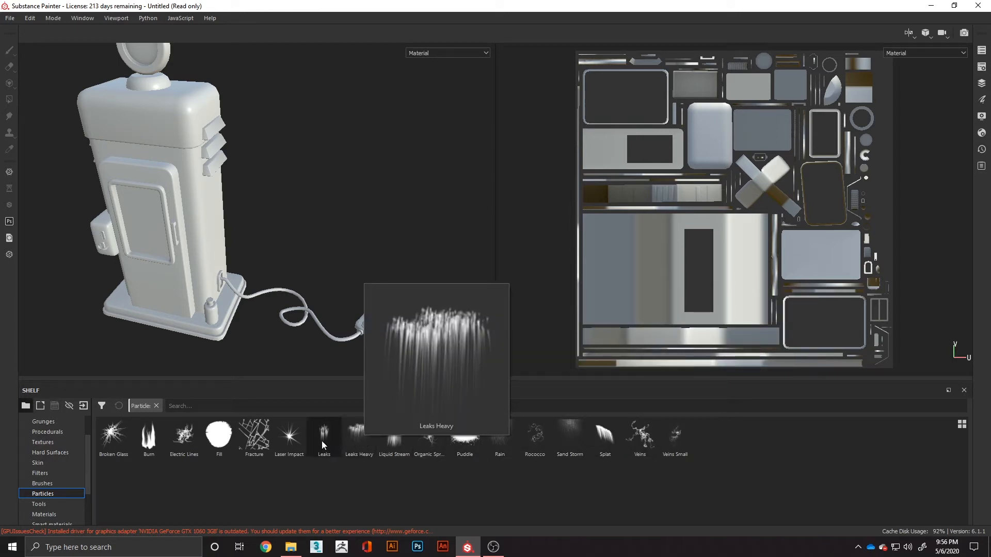
mouse_move(287, 442)
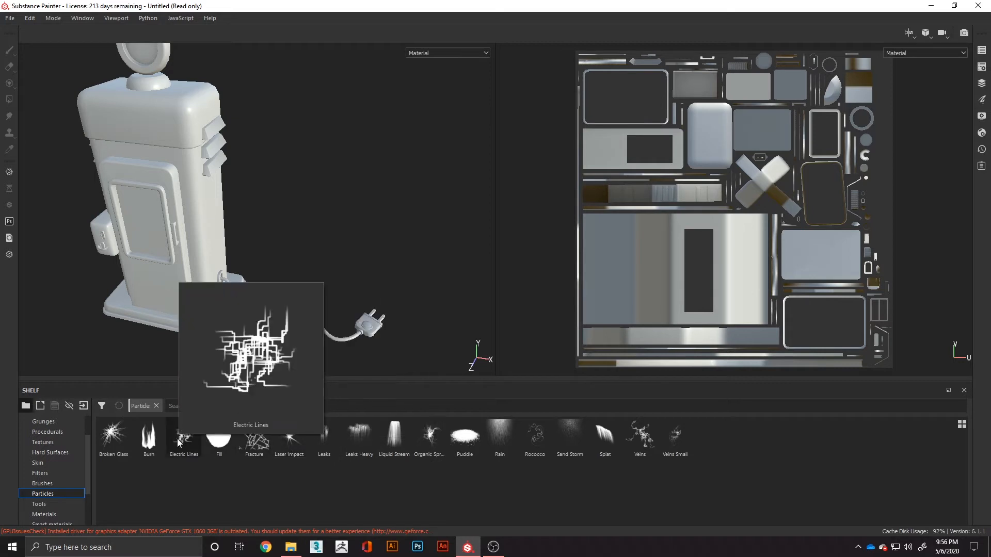
mouse_move(148, 442)
mouse_move(115, 445)
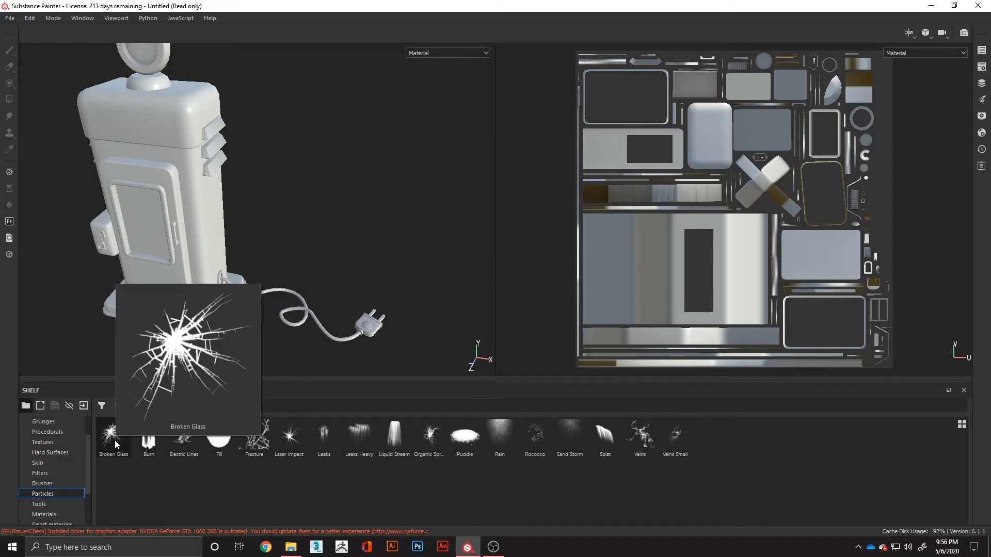
mouse_move(326, 456)
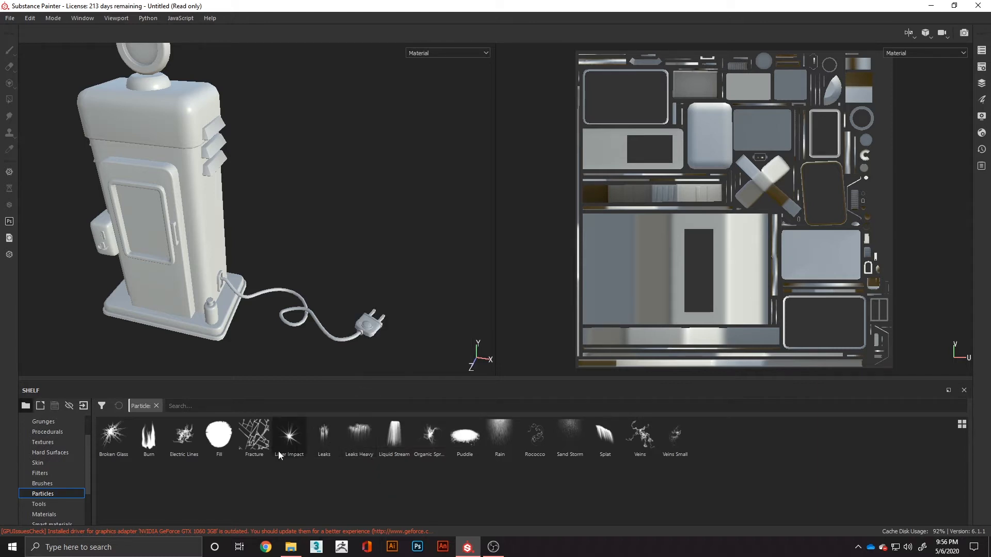
- Look over the shelf's tools and browse the full materials collection, previewing Titanium Pure
left_click(41, 504)
scroll(45, 504, "down", 3)
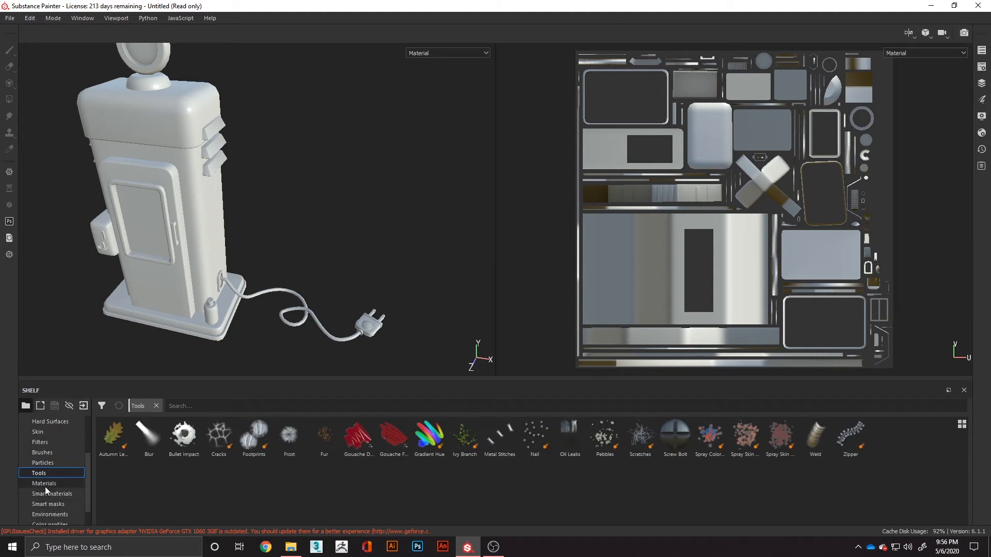
left_click(45, 485)
scroll(135, 463, "down", 5)
scroll(64, 495, "down", 2)
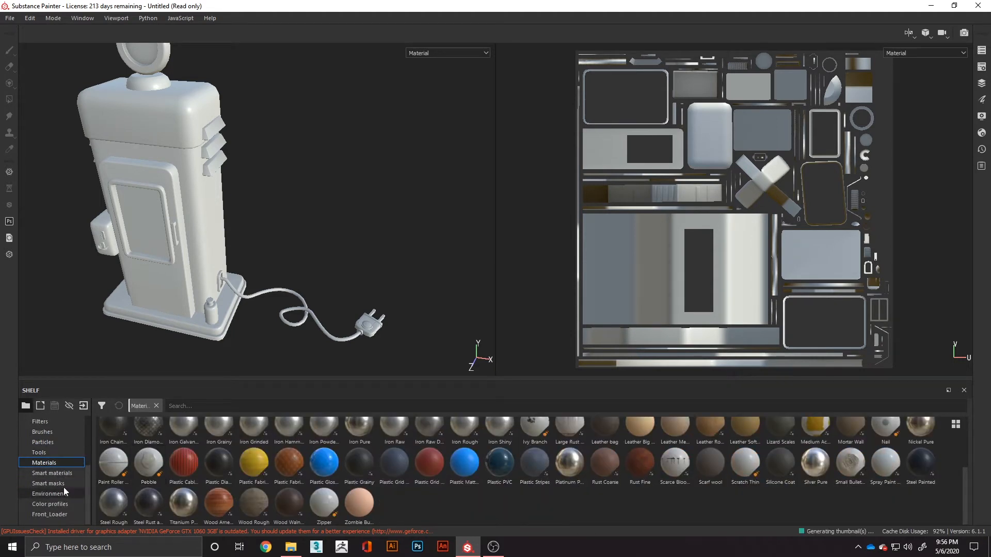
scroll(241, 488, "up", 4)
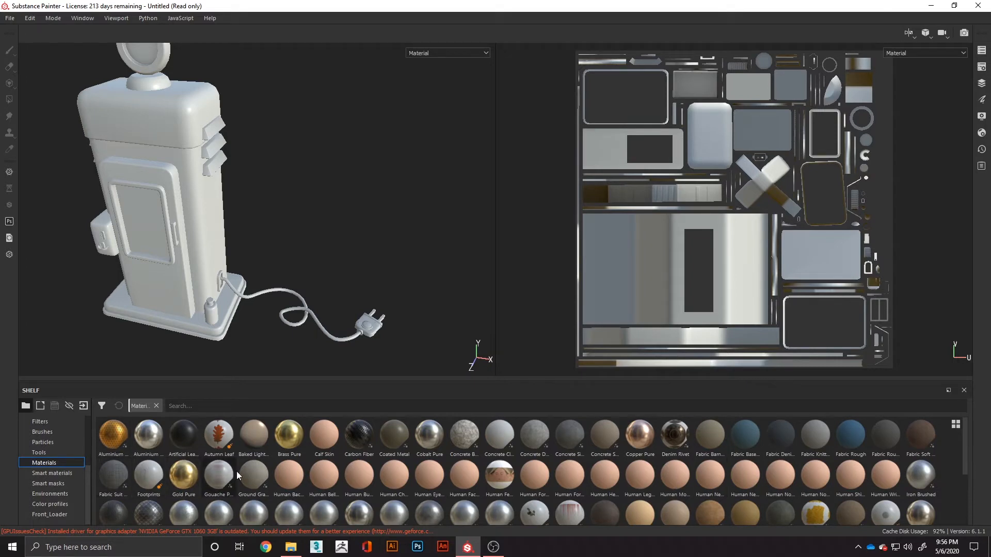
scroll(877, 466, "down", 3)
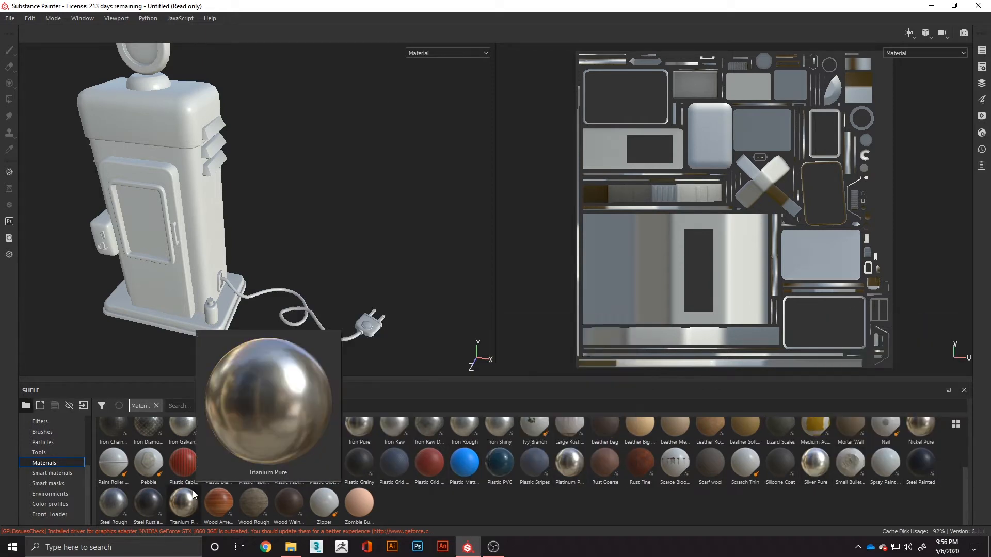
scroll(134, 501, "up", 3)
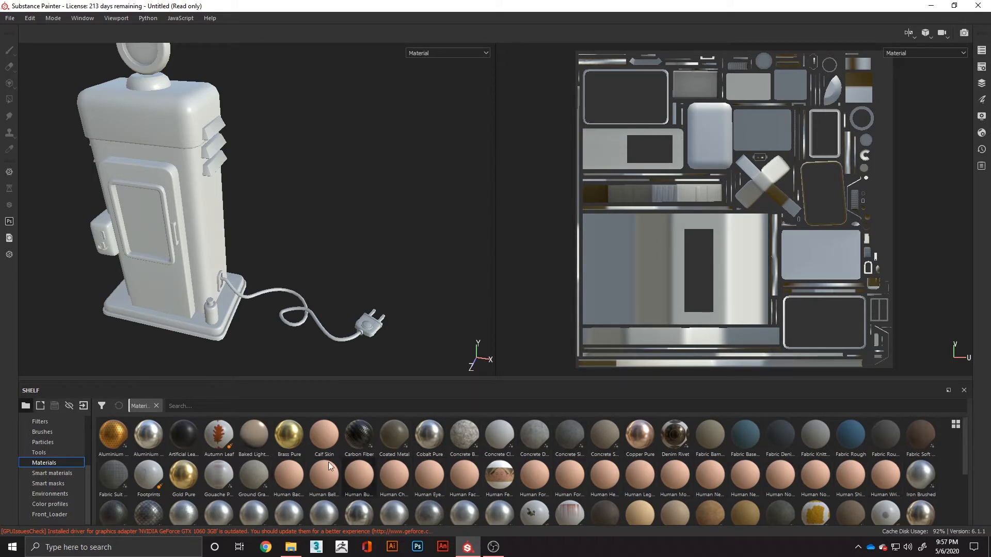
- Browse the smart materials through to the wood entries, previewing Fabric Composite Reinforced Used
left_click(50, 475)
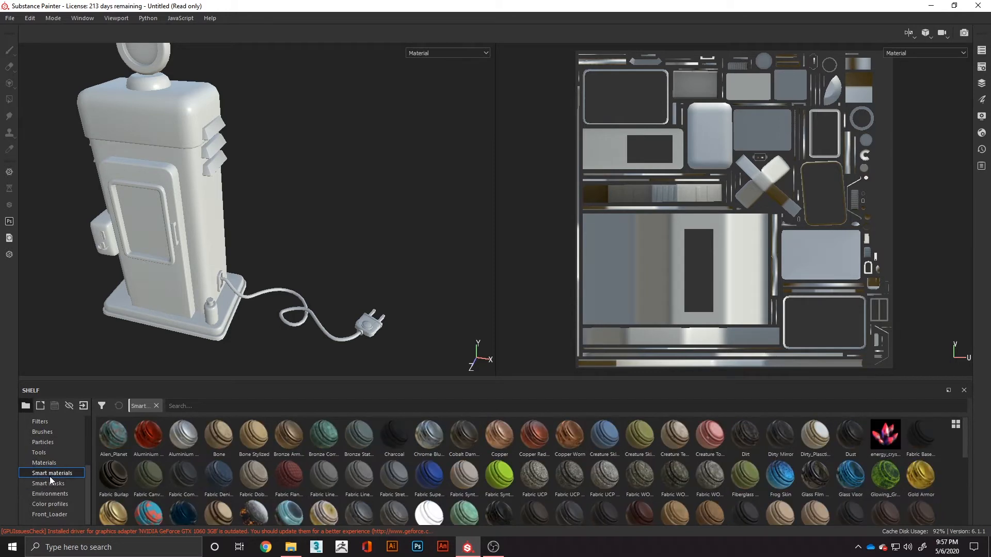
mouse_move(171, 470)
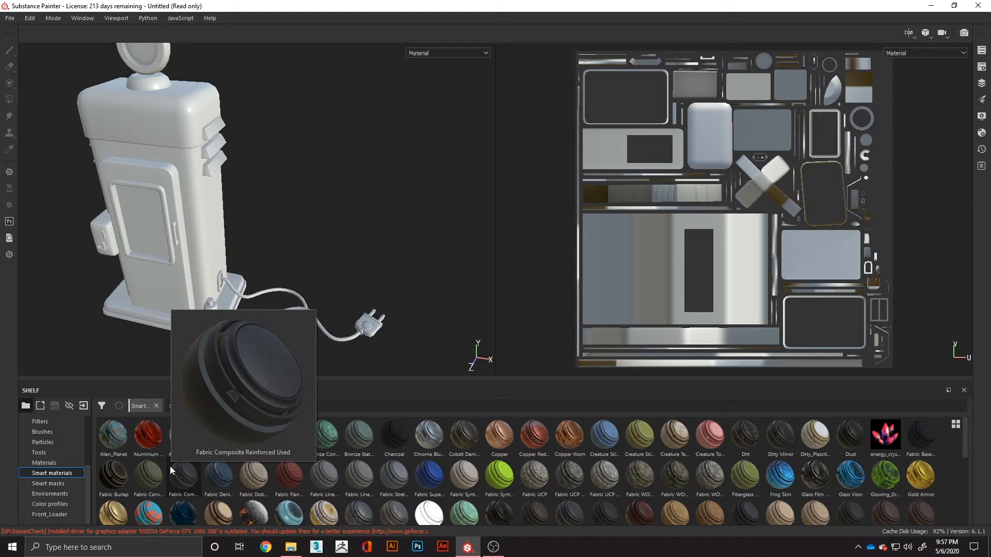
scroll(468, 471, "down", 10)
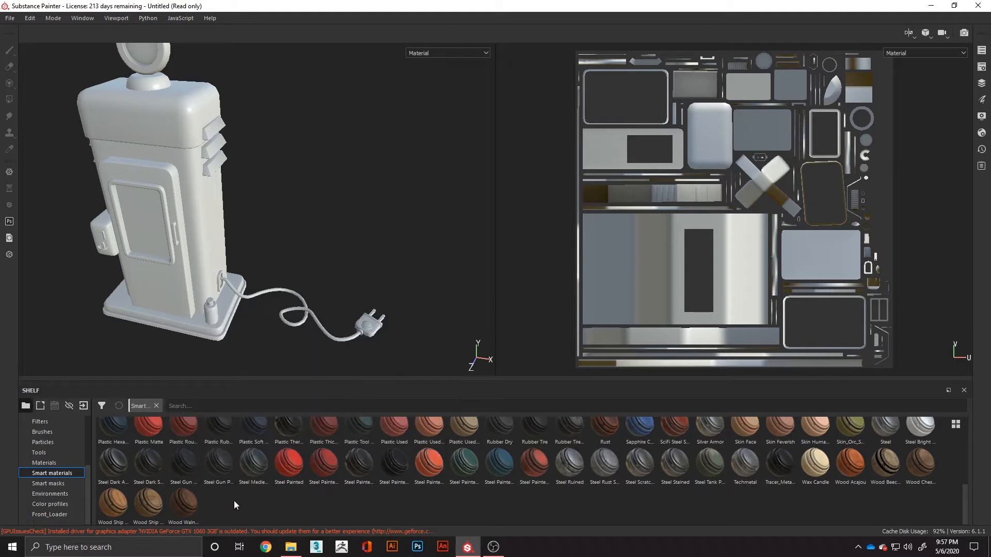
- Look over the smart masks, Front_Loader, color profiles and environments categories in the shelf
left_click(982, 84)
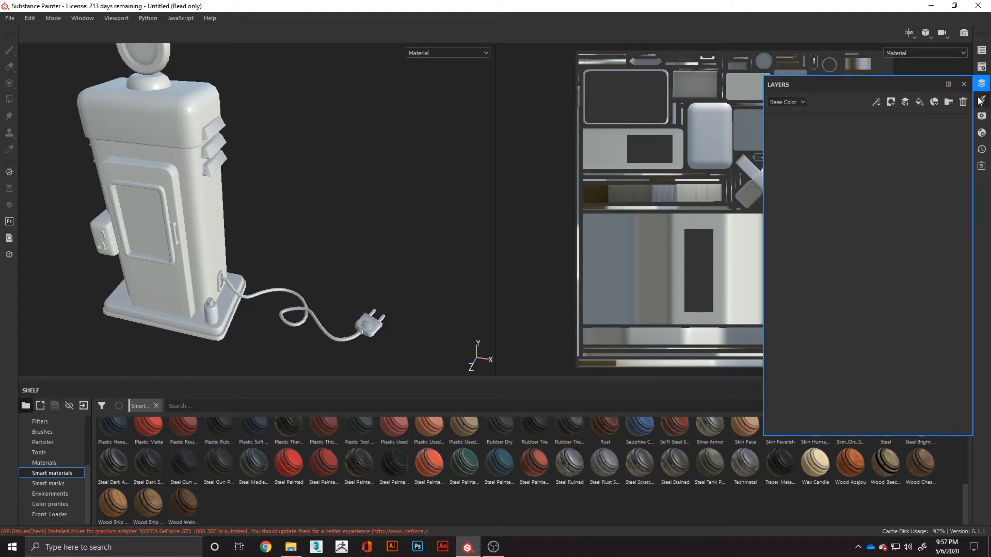
left_click(982, 83)
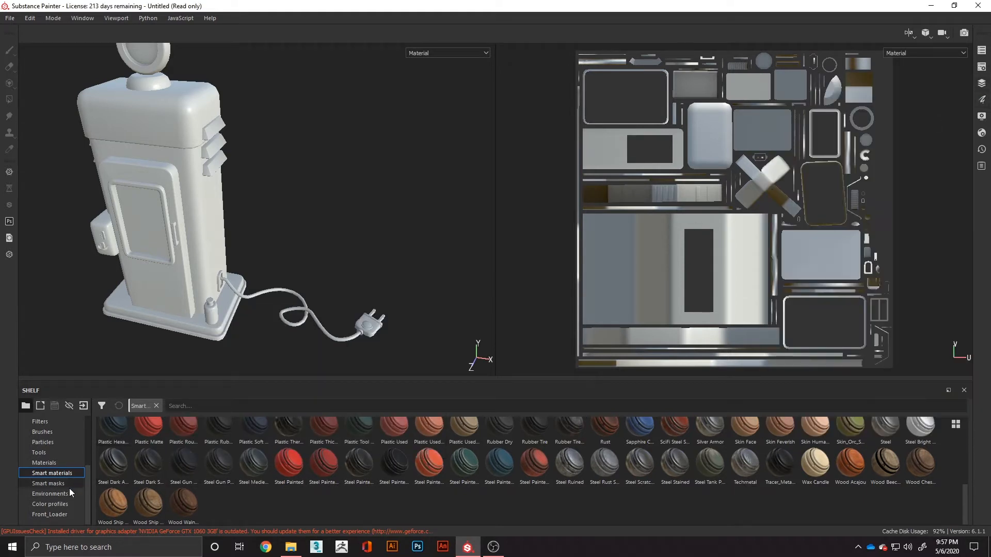
left_click(47, 483)
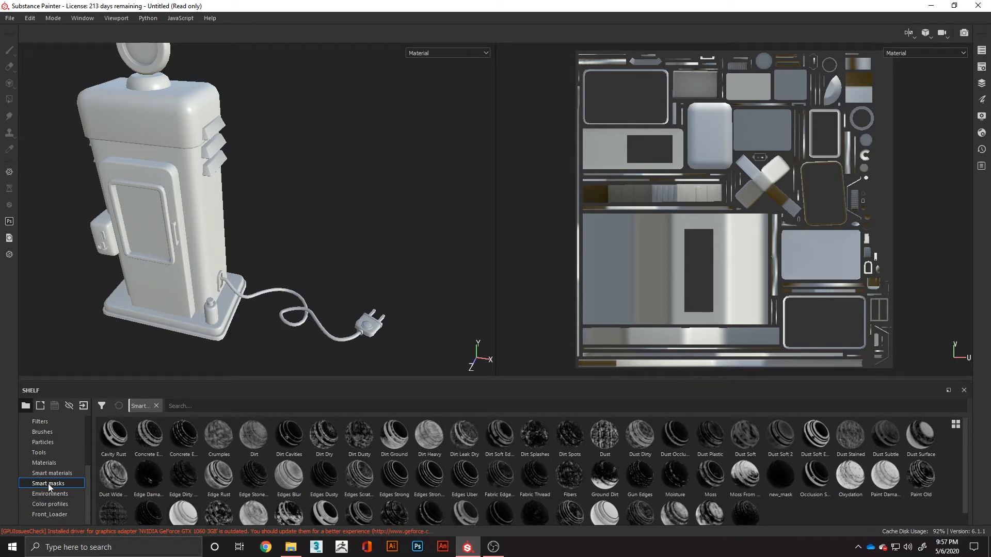
left_click(52, 515)
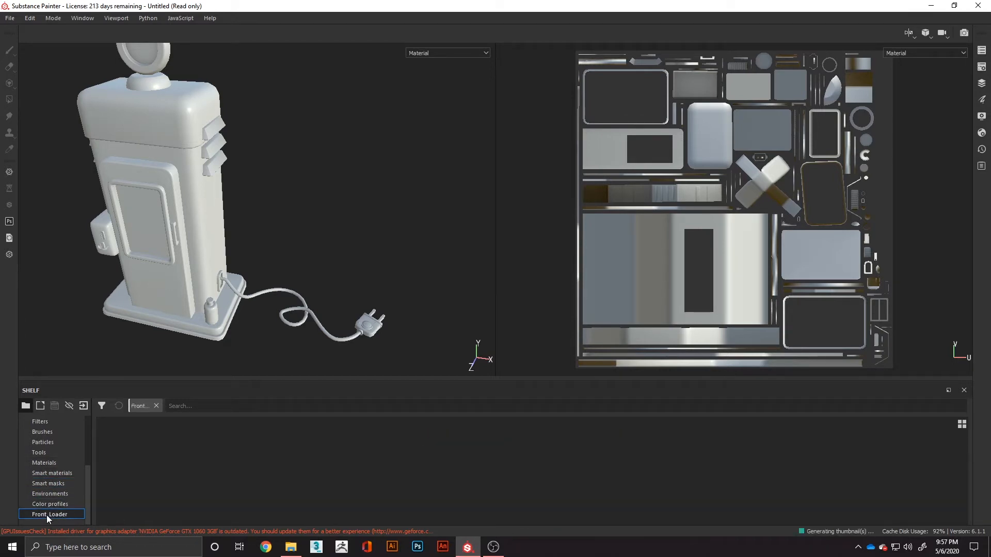
left_click(48, 504)
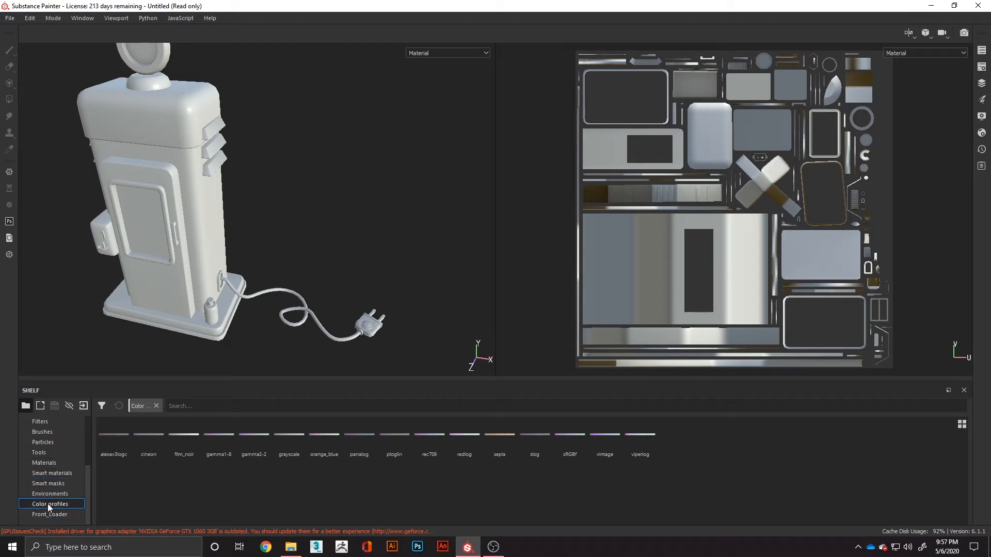
left_click(45, 491)
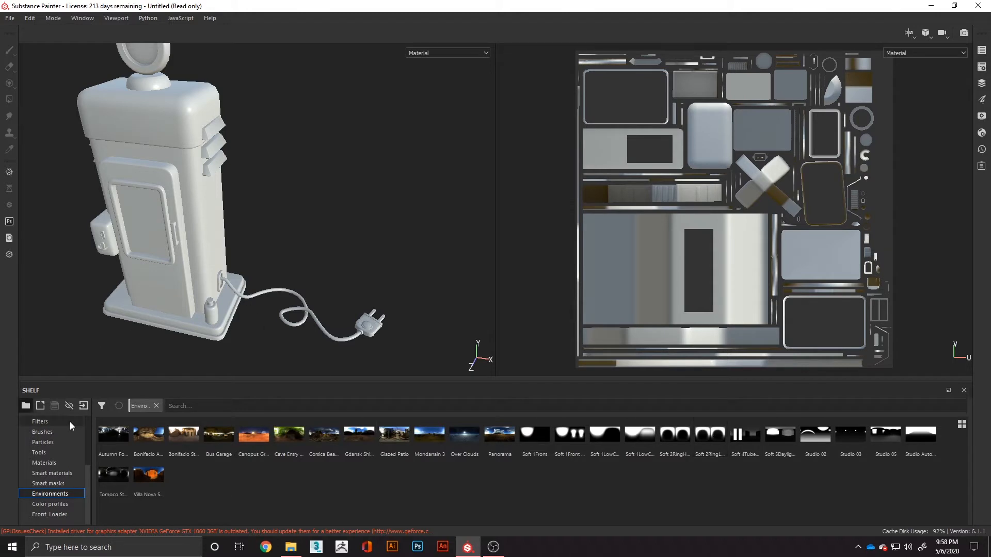
scroll(57, 479, "up", 1)
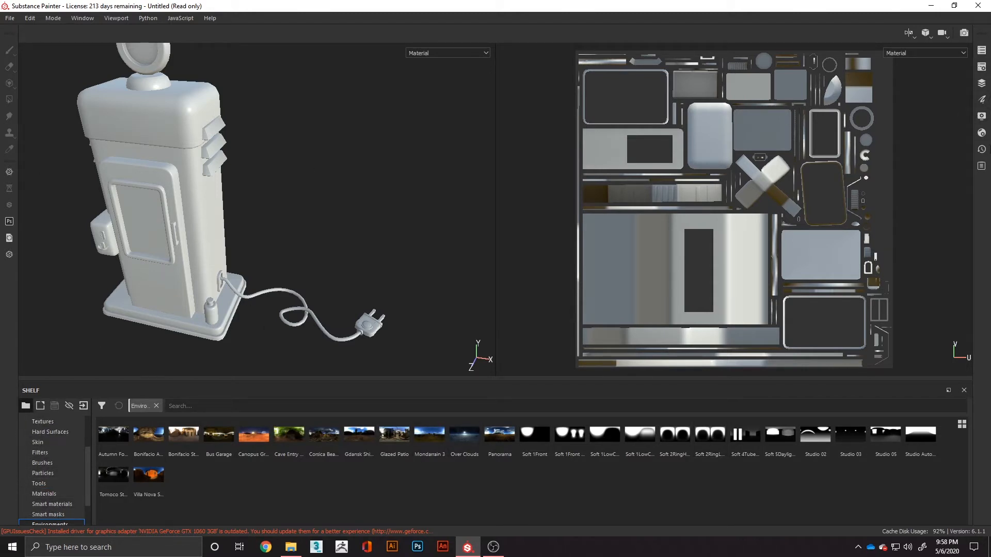
- Add a fill layer to the soda machine's layer stack and open its fill properties
left_click(983, 83)
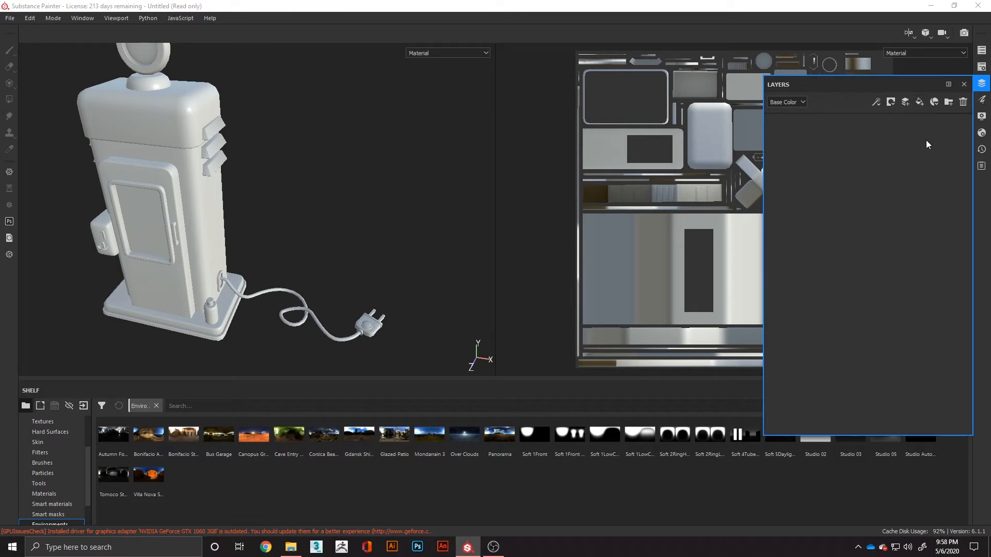
left_click(919, 102)
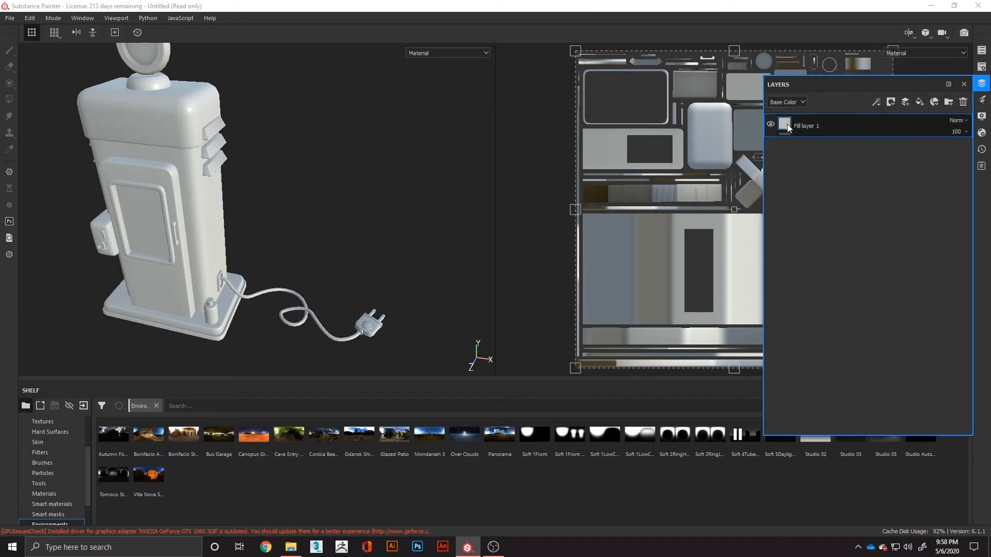
left_click(982, 99)
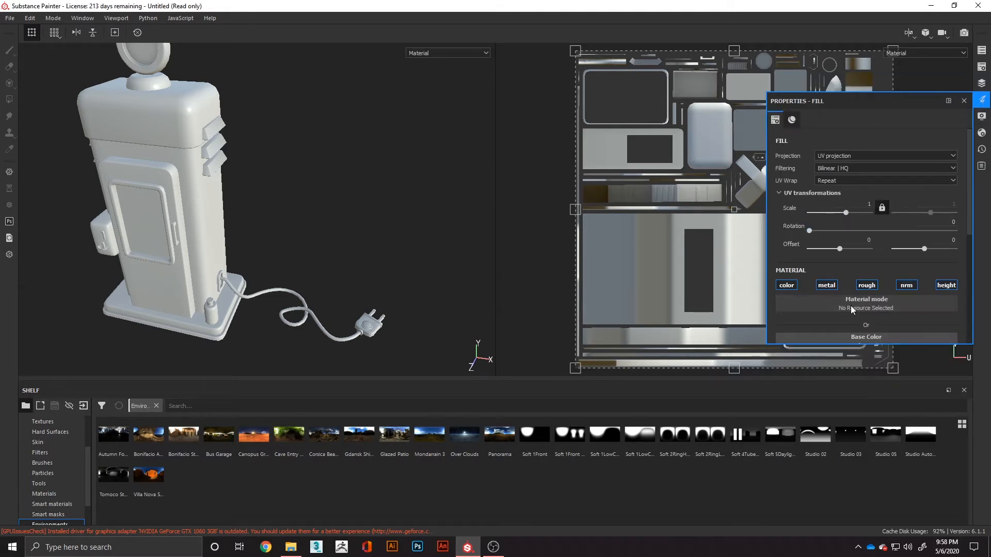
- Set the fill layer's base color to a saturated blue, R 0.000, G 0.156, B 1.000, after trying pure red
scroll(852, 310, "down", 1)
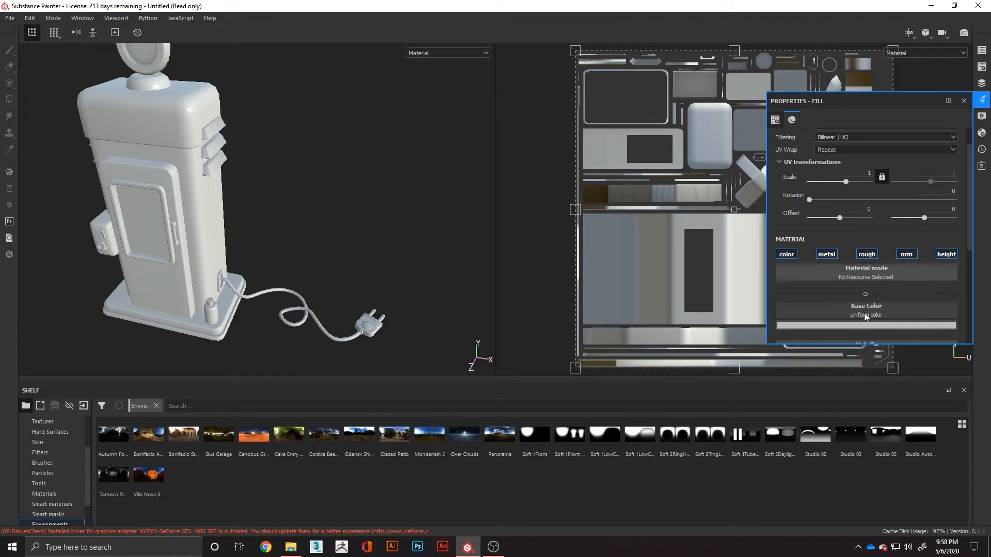
scroll(864, 313, "down", 2)
left_click(869, 265)
left_click_drag(873, 305, 931, 273)
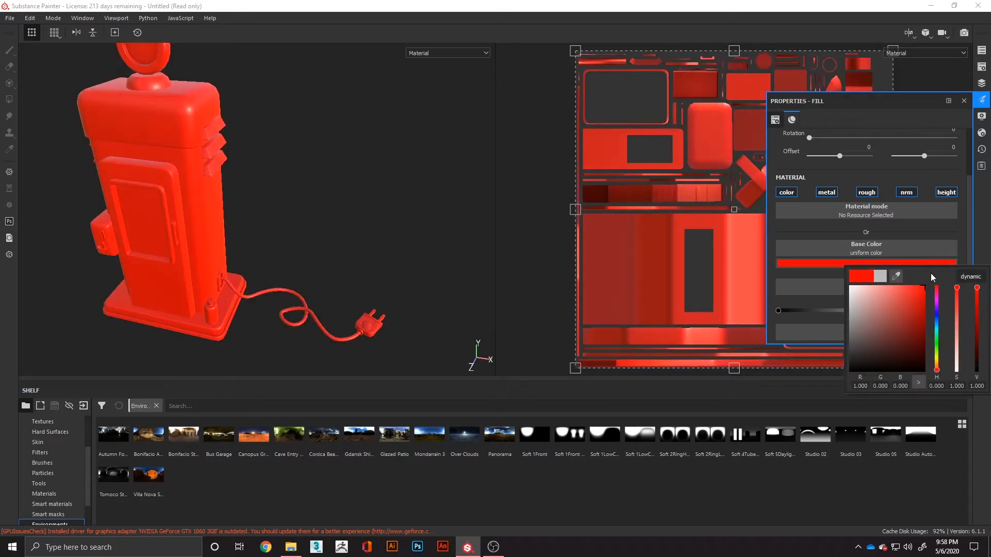
left_click_drag(937, 337, 935, 317)
left_click_drag(902, 339, 983, 258)
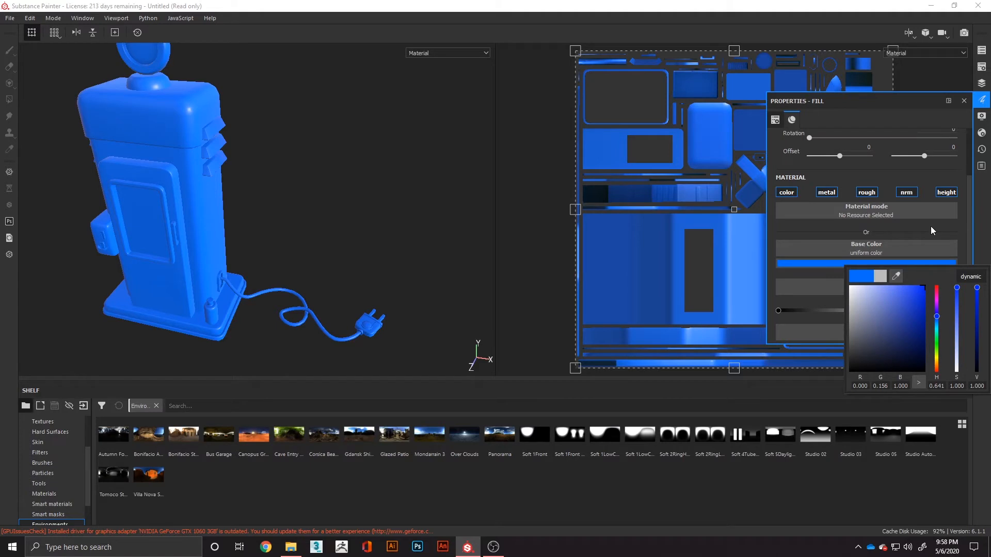
- Try the fill layer's metallic value at 1, and return it to 0
scroll(826, 232, "down", 2)
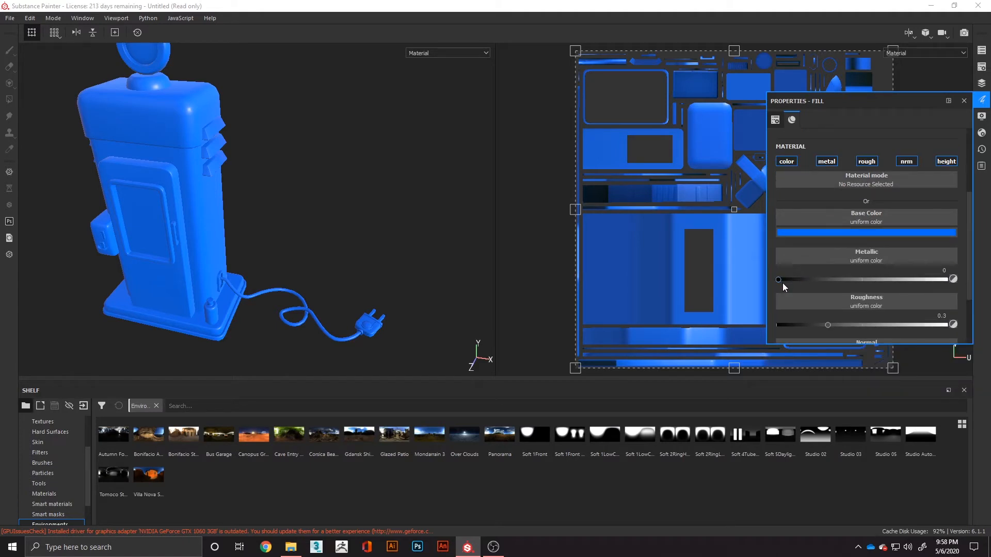
mouse_move(787, 279)
left_mouse_down()
mouse_move(986, 279)
mouse_move(790, 284)
left_mouse_up()
left_click_drag(823, 279, 988, 282)
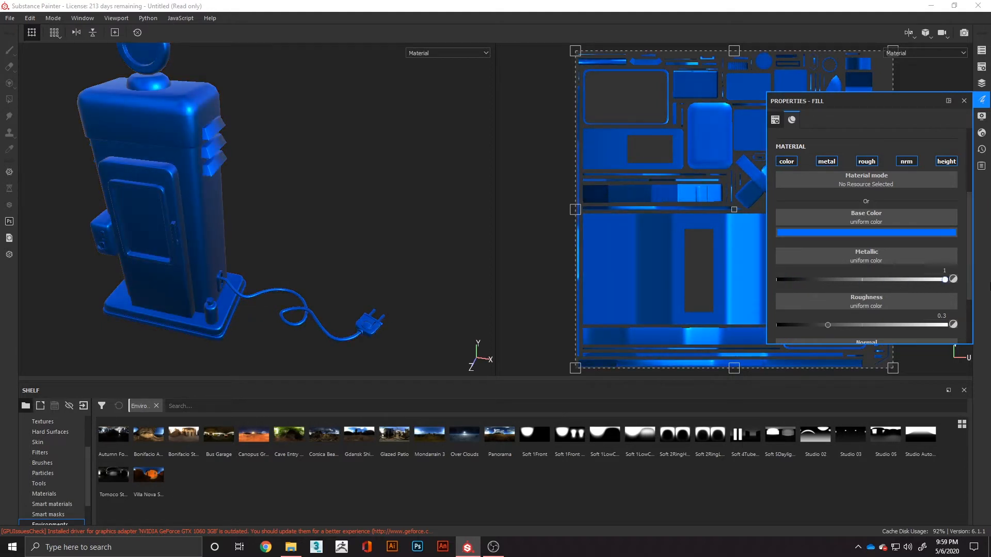
left_click_drag(945, 280, 748, 296)
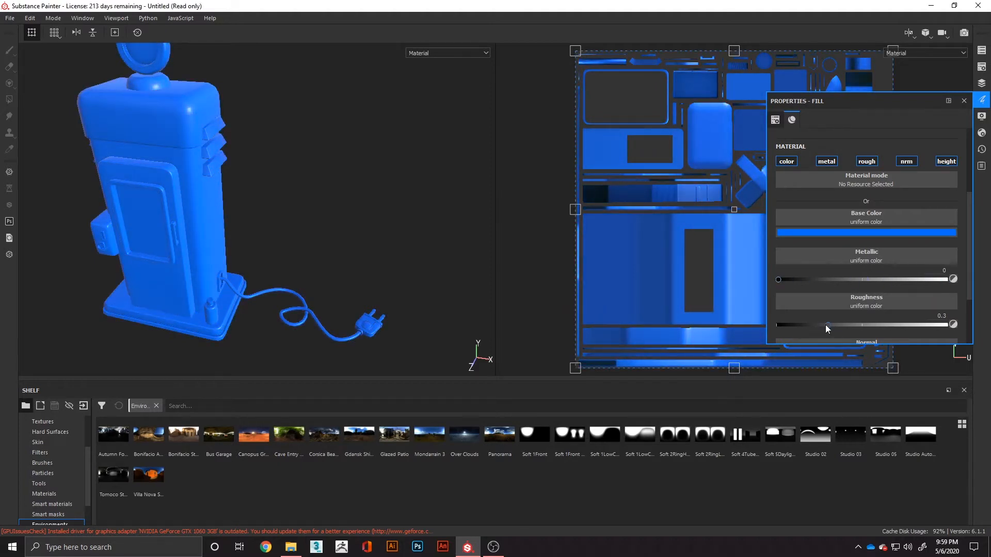
- Try the fill layer's roughness at 1, orbit the machine to compare, and set the roughness to 0
left_click_drag(826, 324, 983, 330)
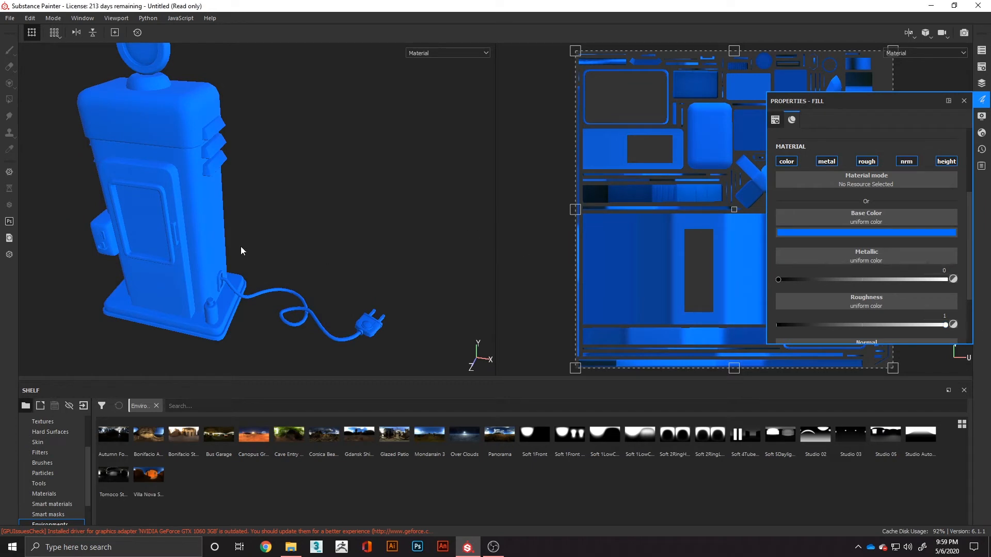
left_click_drag(305, 248, 242, 255, "alt")
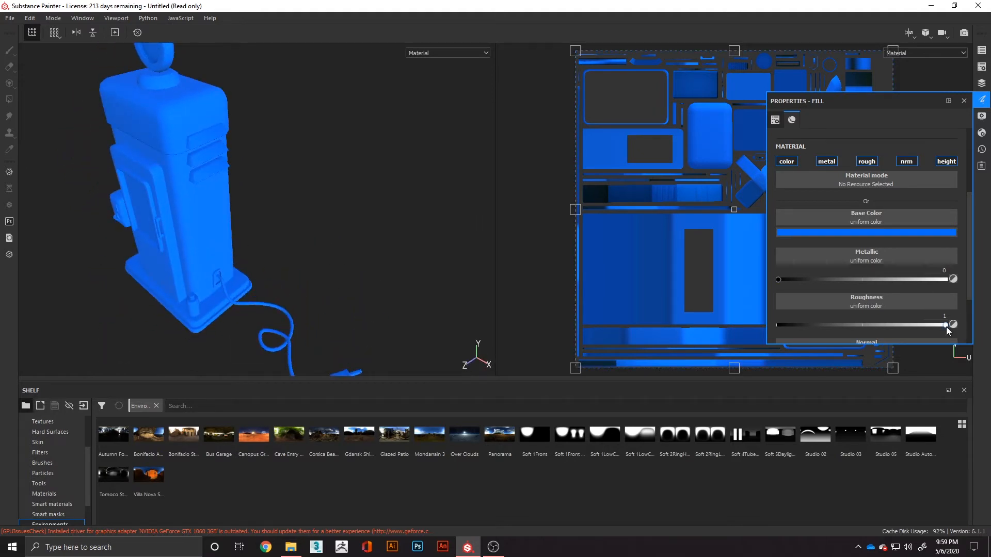
left_click_drag(946, 325, 779, 325)
left_click_drag(354, 255, 245, 239, "alt")
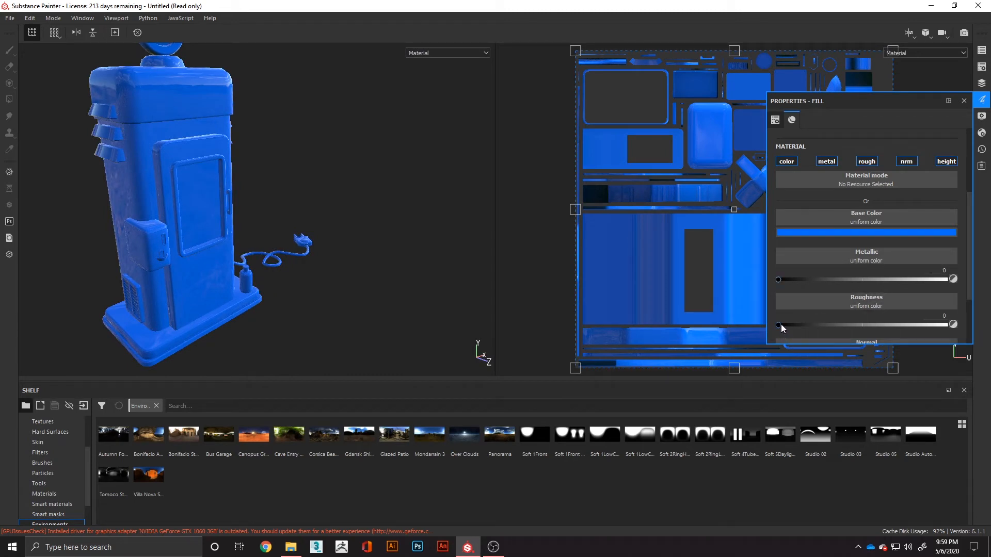
mouse_move(780, 326)
left_mouse_down()
mouse_move(947, 325)
mouse_move(777, 327)
left_mouse_up()
- Browse the procedural and texture resources available for the fill layer's normal channel
scroll(827, 270, "down", 3)
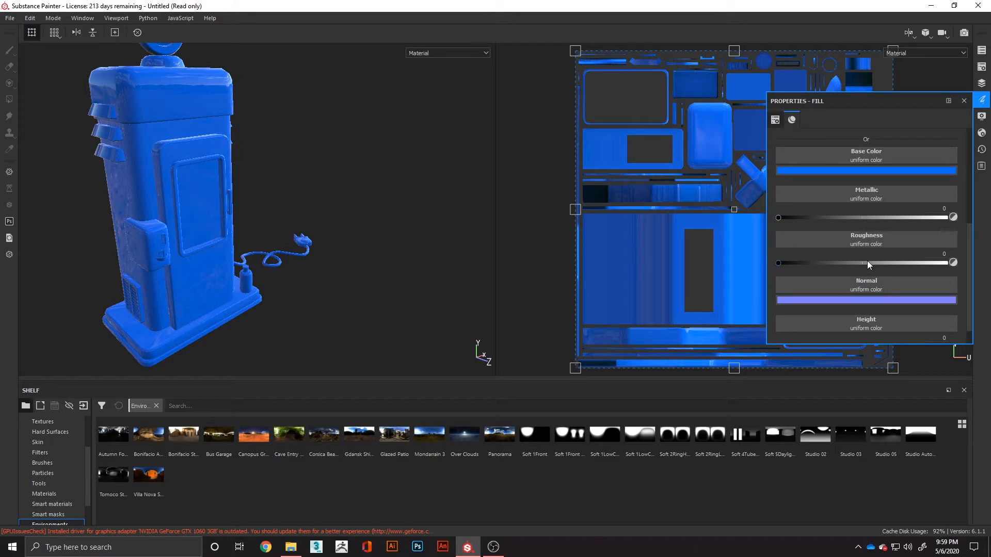
scroll(867, 266, "down", 1)
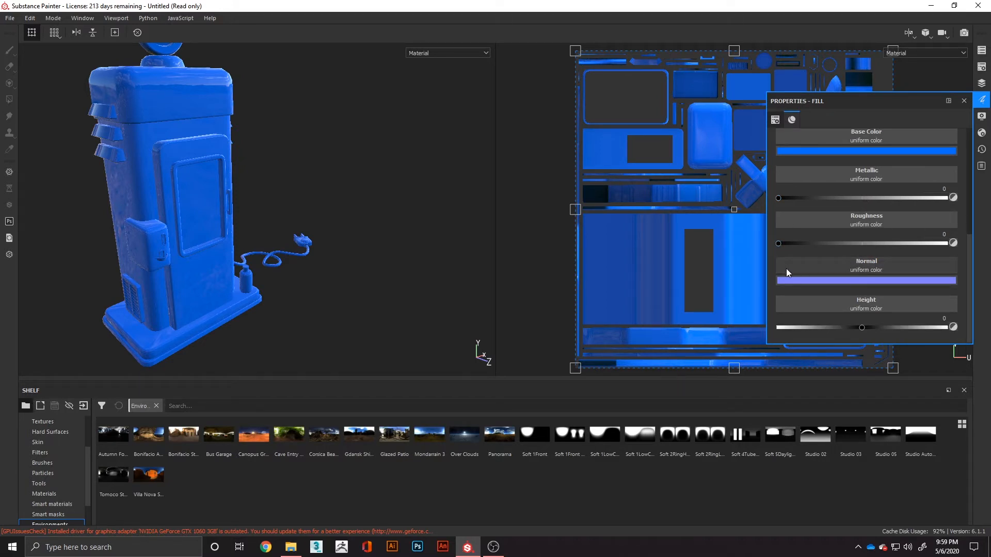
left_click(856, 267)
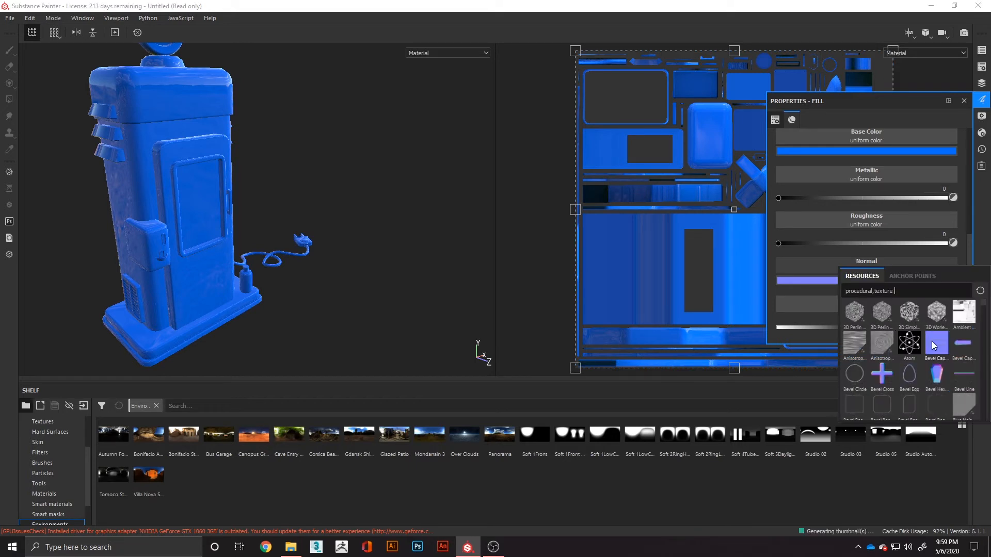
scroll(935, 361, "down", 3)
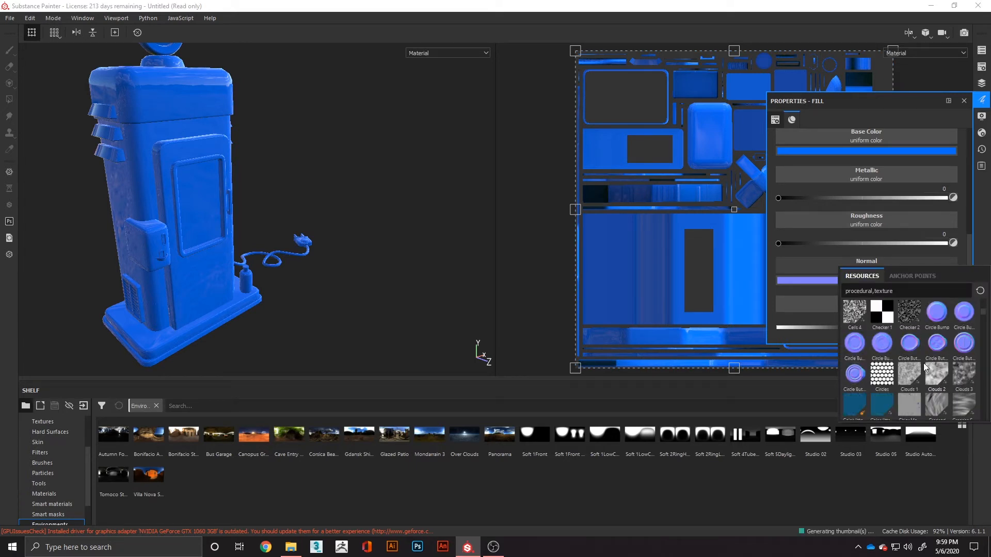
scroll(937, 335, "down", 3)
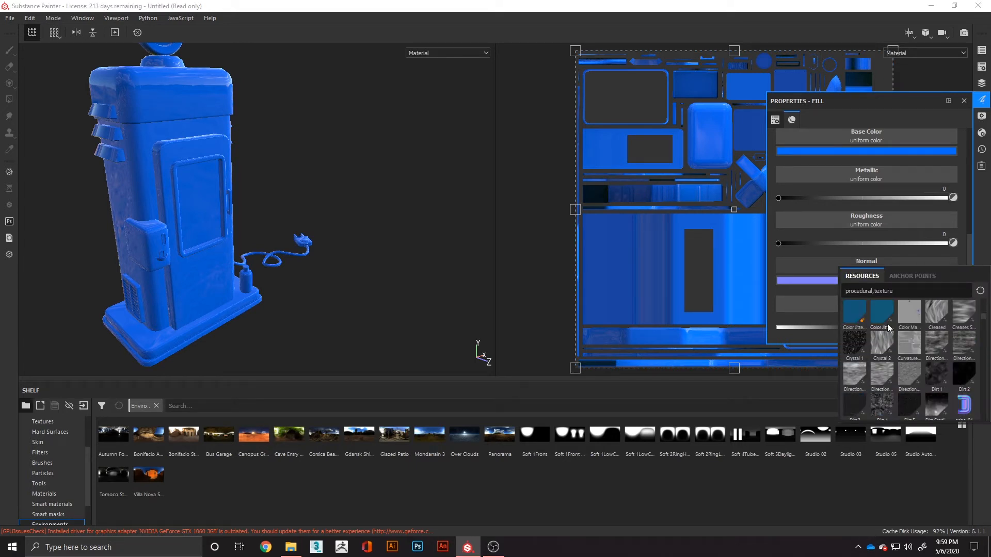
scroll(924, 326, "down", 5)
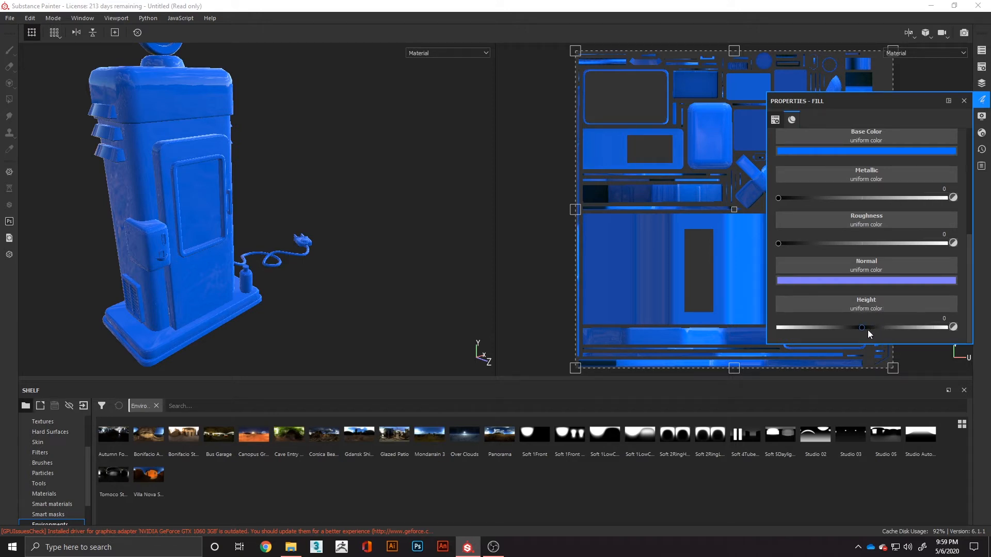
- Try adjusting the fill layer's height slightly and reset it to 0
mouse_move(863, 329)
left_mouse_down()
mouse_move(865, 339)
mouse_move(848, 338)
mouse_move(863, 337)
left_mouse_up()
left_click(941, 319)
type("0")
- Add a black mask to Fill layer 1
left_click(982, 83)
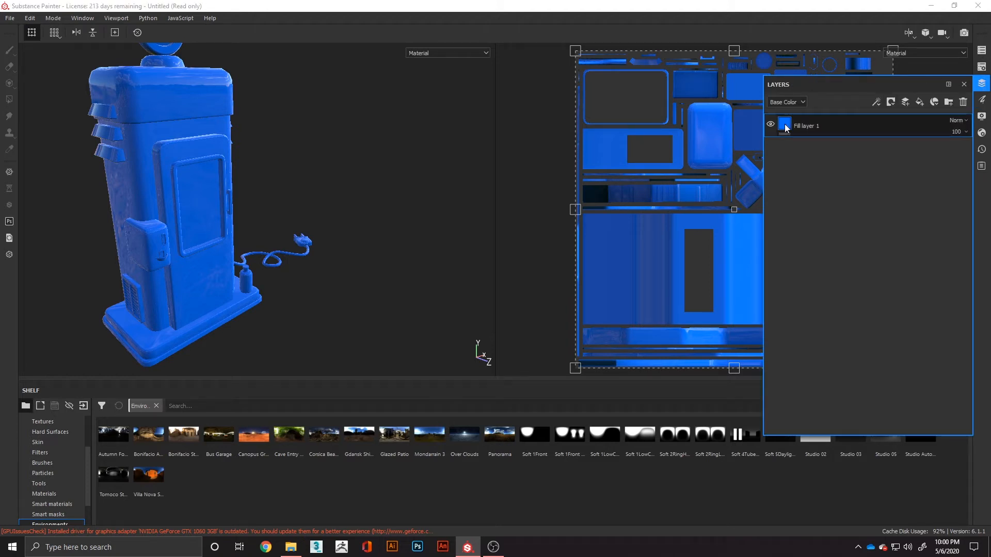
right_click(784, 124)
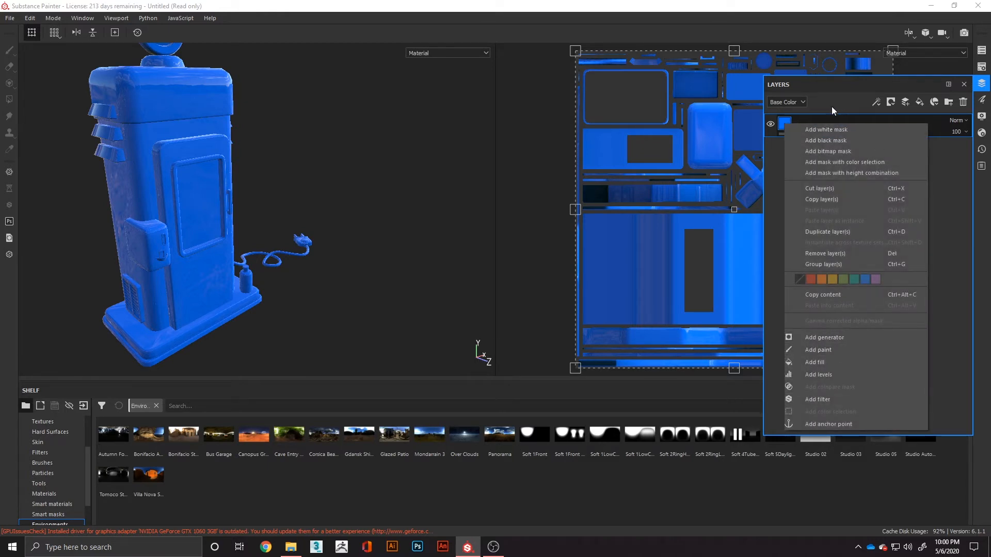
left_click(816, 140)
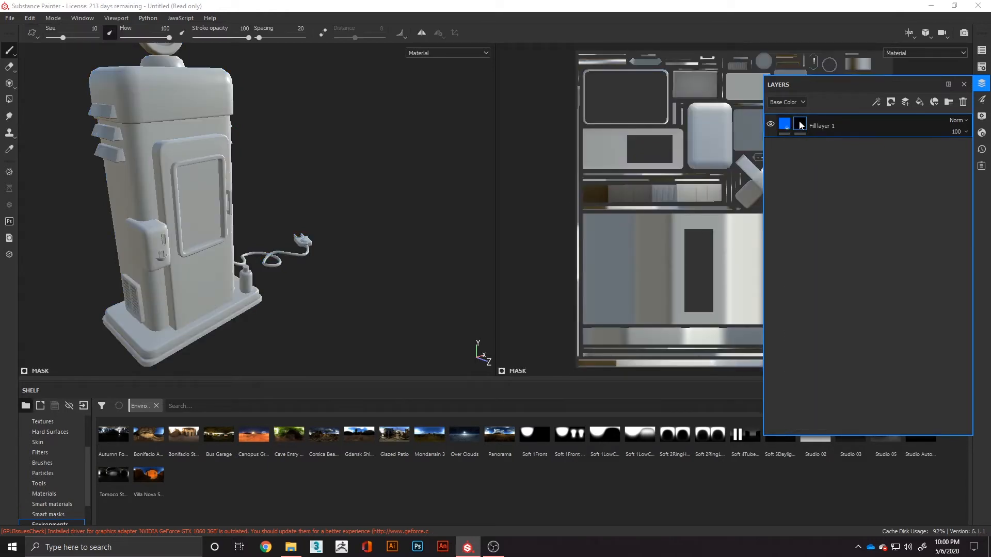
- Reduce the brush size to 0.74, paint a trial stroke on the machine's upper housing, and undo it
right_click(155, 94)
left_click(190, 177)
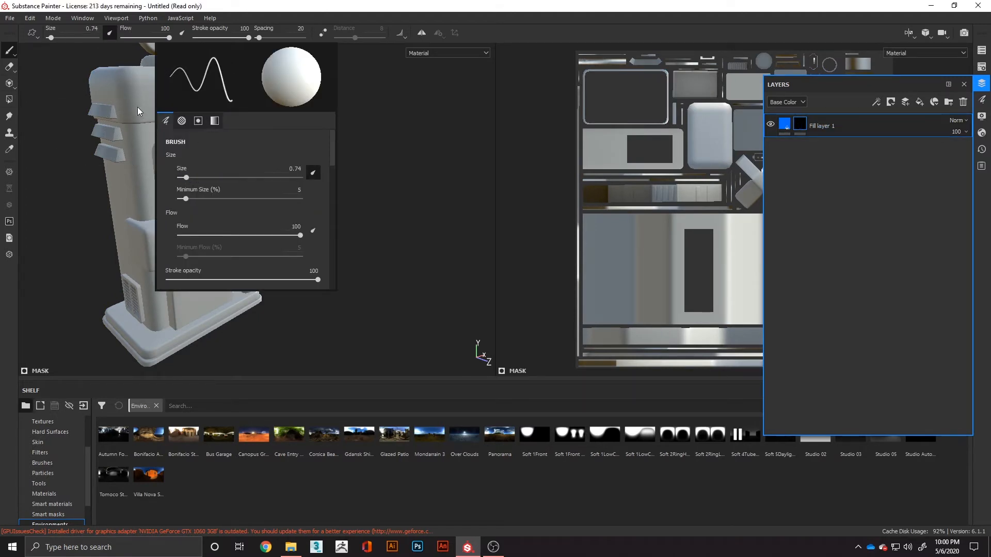
mouse_move(150, 98)
left_mouse_down()
mouse_move(199, 93)
mouse_move(158, 94)
left_mouse_up()
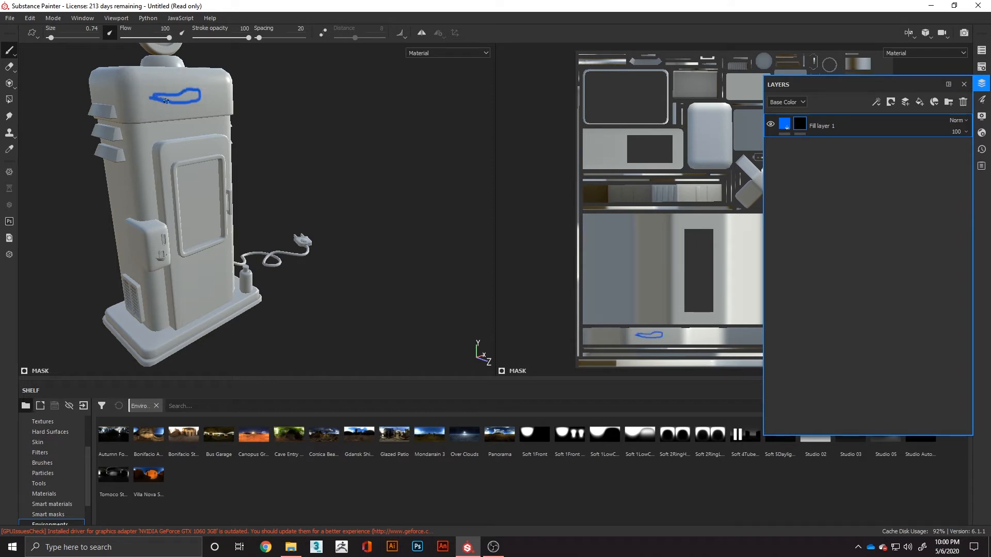
key("ctrl+z")
key("ctrl+z")
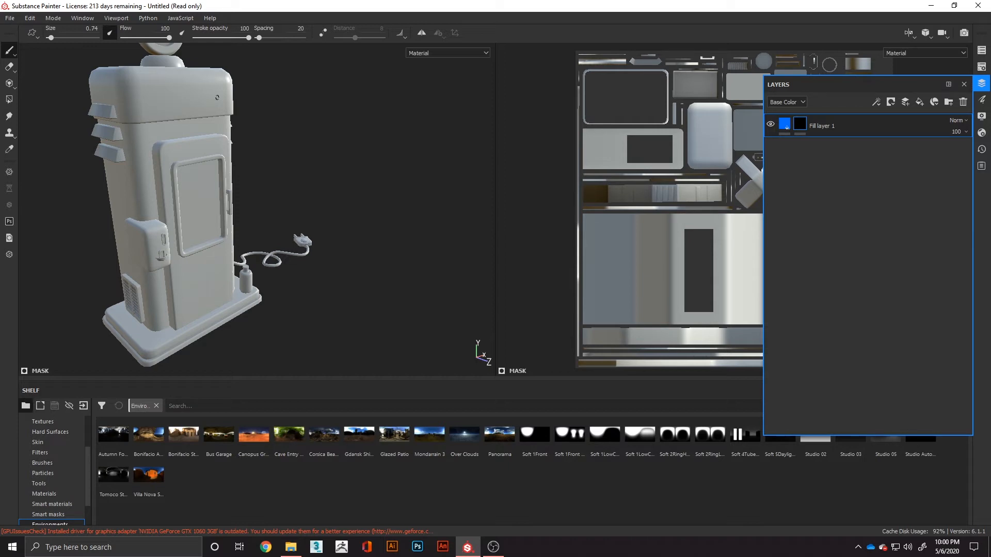
- Paint a dense zigzag scribble in Fill layer 1's mask on the machine's upper housing and inspect it up close
mouse_move(218, 97)
left_mouse_down("alt")
mouse_move(376, 276)
mouse_move(354, 251)
left_mouse_up("alt")
left_click_drag(183, 218, 220, 190)
left_click_drag(312, 244, 302, 222, "alt")
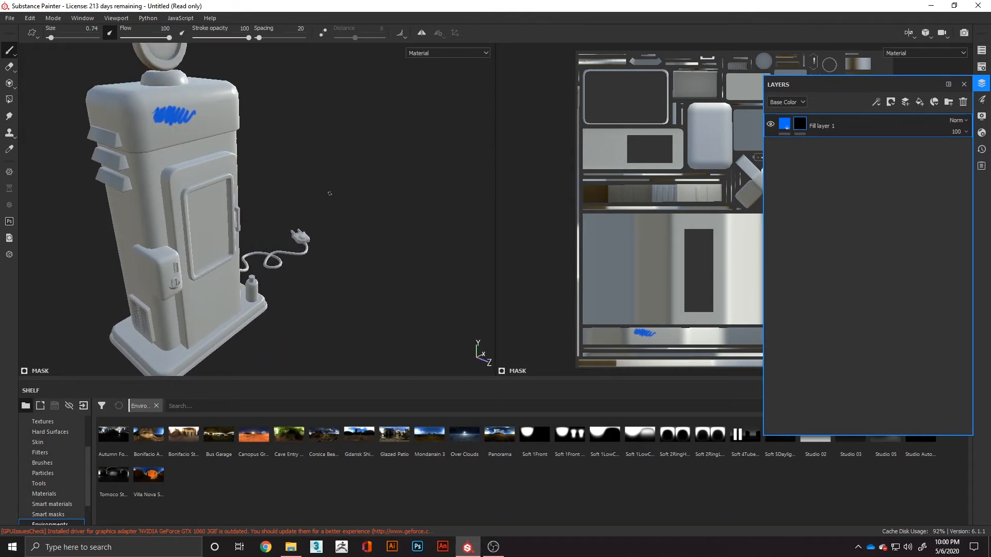
scroll(158, 109, "down", 3)
scroll(158, 109, "up", 6)
scroll(158, 110, "up", 3)
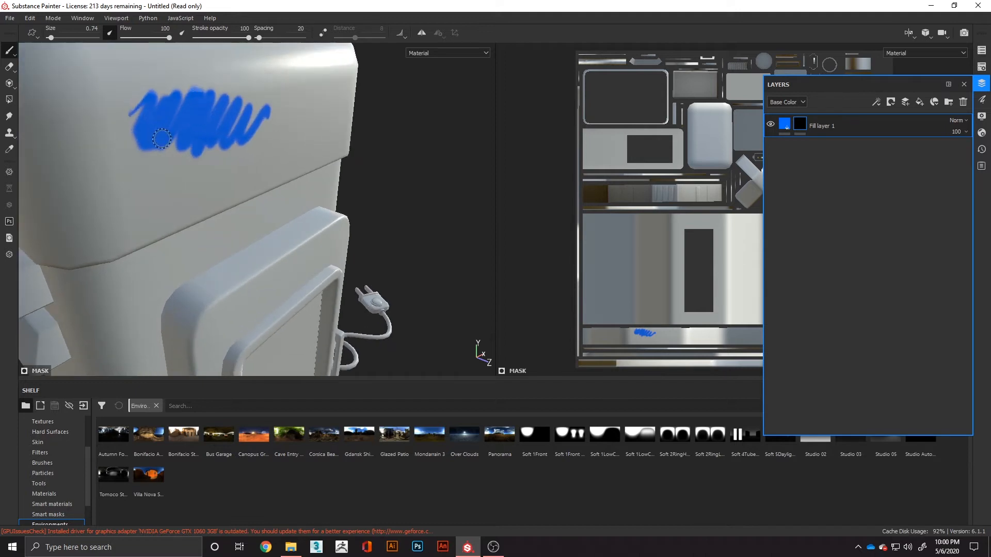
mouse_move(237, 151)
left_mouse_down("alt")
mouse_move(286, 164)
mouse_move(277, 162)
left_mouse_up("alt")
- Try Fill layer 1's height at 0.1480 to raise the painted scribble, and at -0.4018 to recess it
left_click(982, 100)
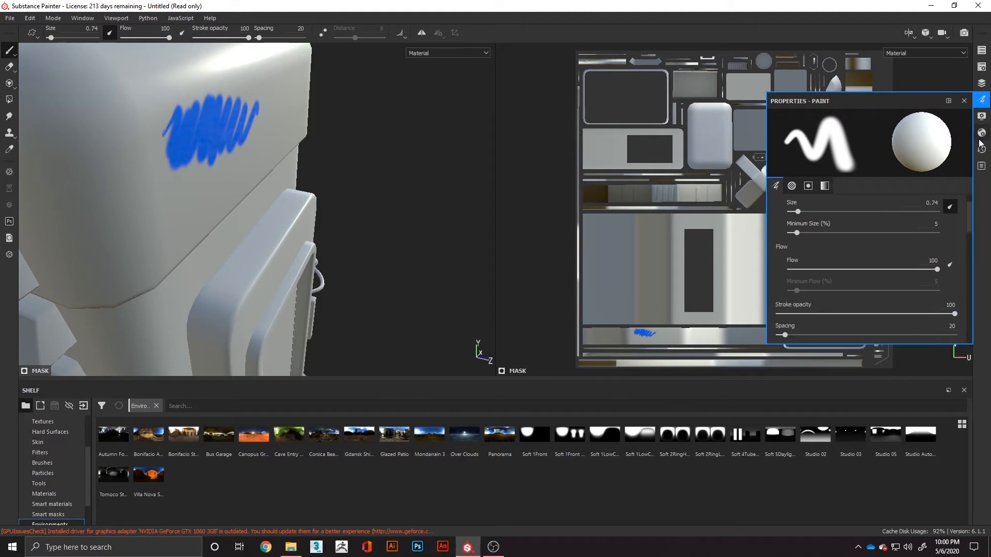
left_click(982, 84)
left_click(784, 127)
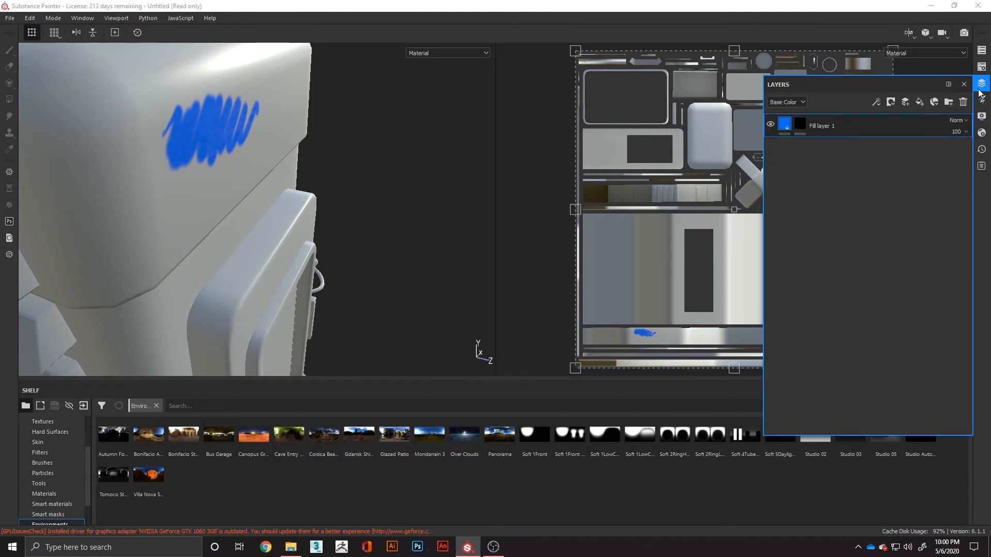
left_click(982, 100)
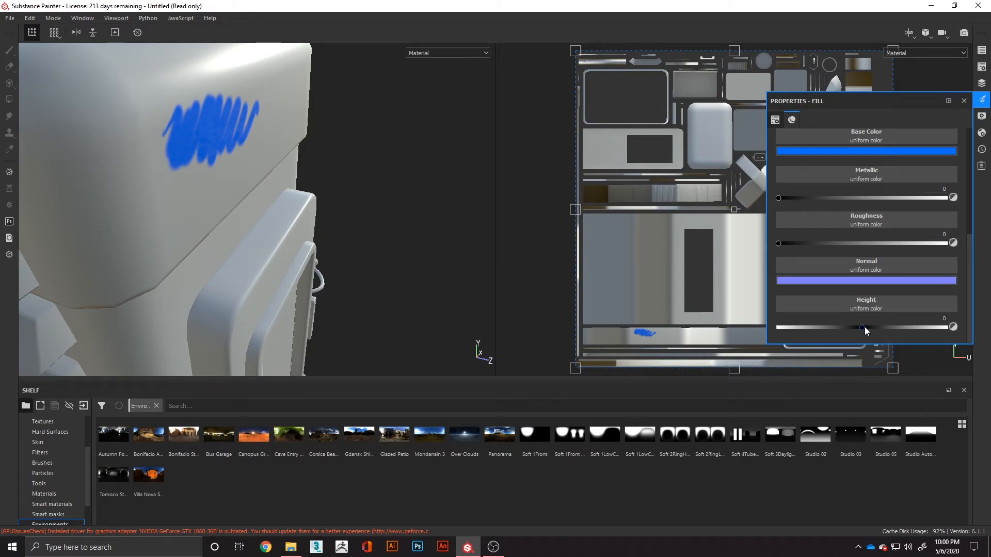
mouse_move(861, 327)
left_mouse_down()
mouse_move(915, 328)
mouse_move(874, 338)
left_mouse_up()
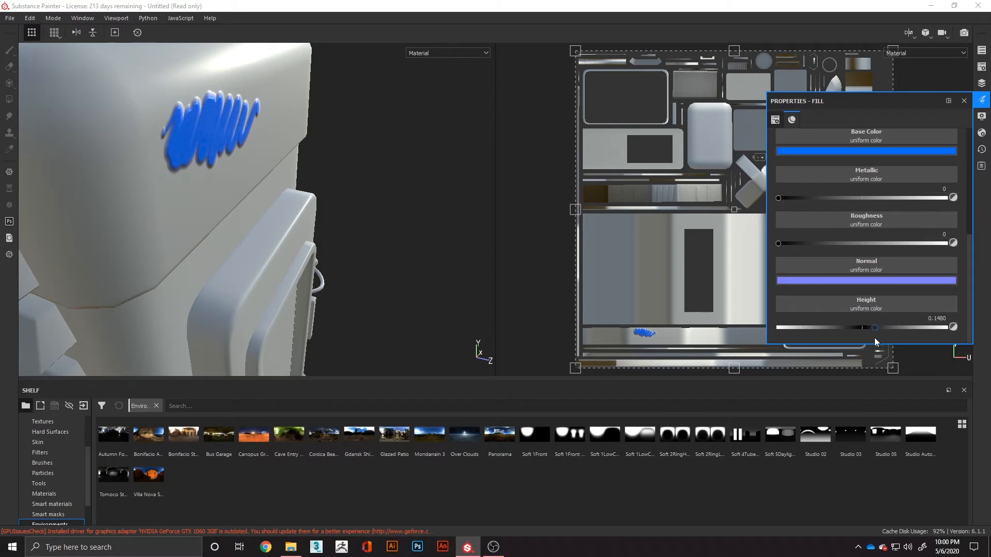
mouse_move(274, 225)
left_mouse_down("alt")
mouse_move(403, 232)
mouse_move(136, 239)
mouse_move(336, 243)
left_mouse_up("alt")
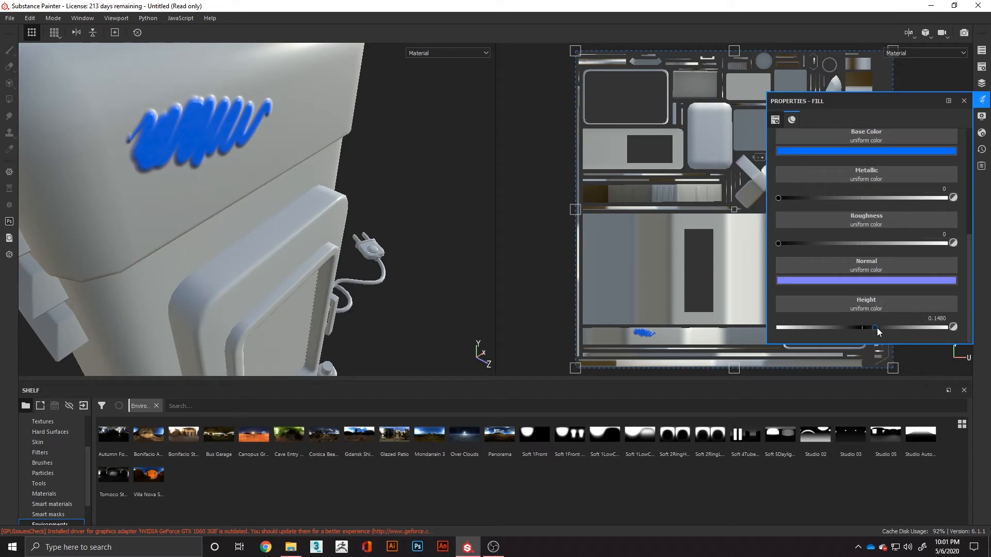
mouse_move(876, 327)
left_mouse_down()
mouse_move(900, 329)
mouse_move(827, 333)
mouse_move(906, 332)
mouse_move(828, 334)
left_mouse_up()
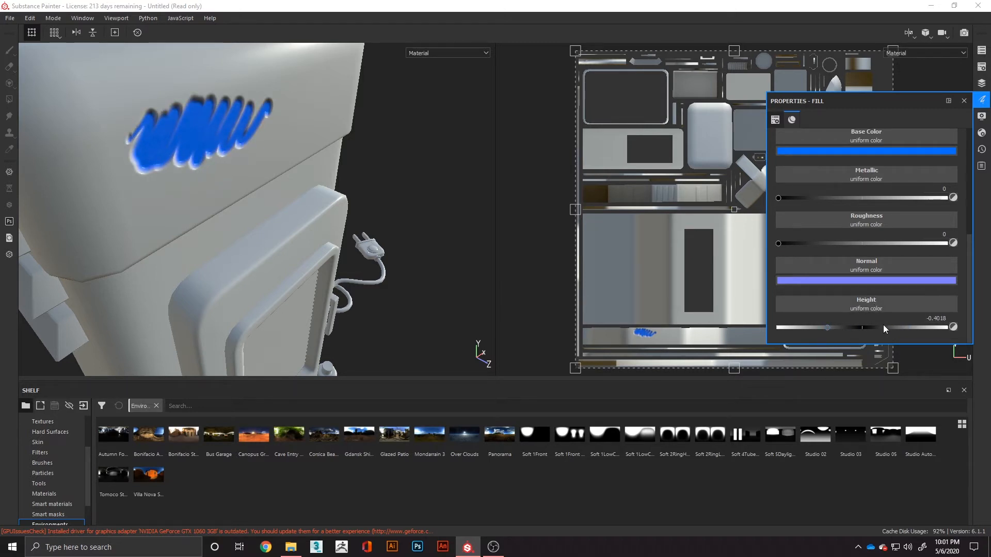
- Assign the Fabric Fleur De Lis texture to the fill layer's height channel
left_click(872, 309)
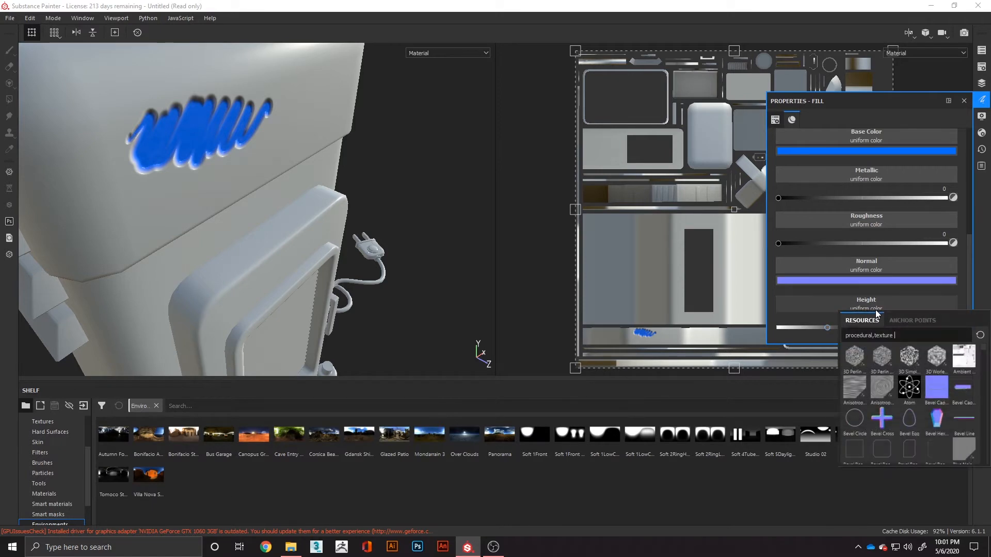
scroll(909, 377, "down", 10)
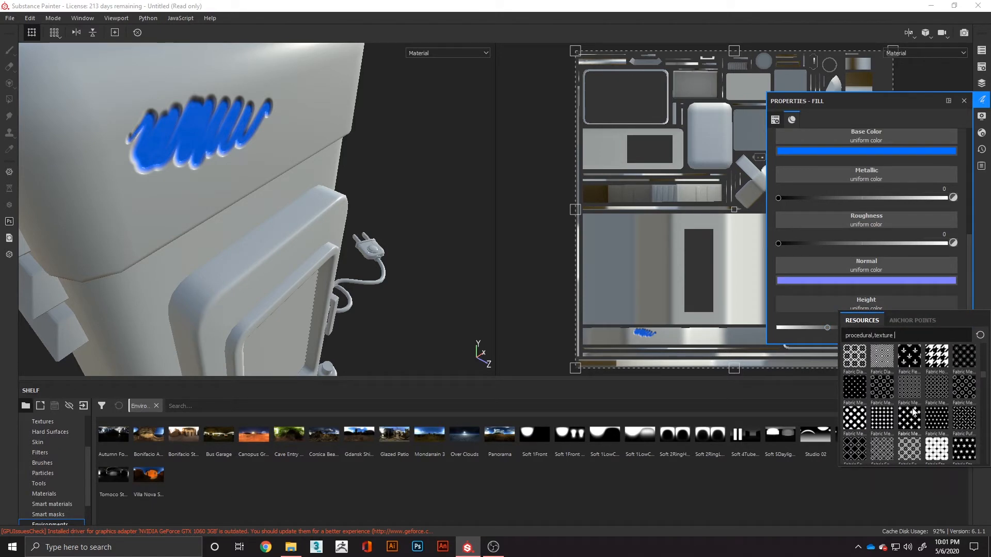
left_click(909, 360)
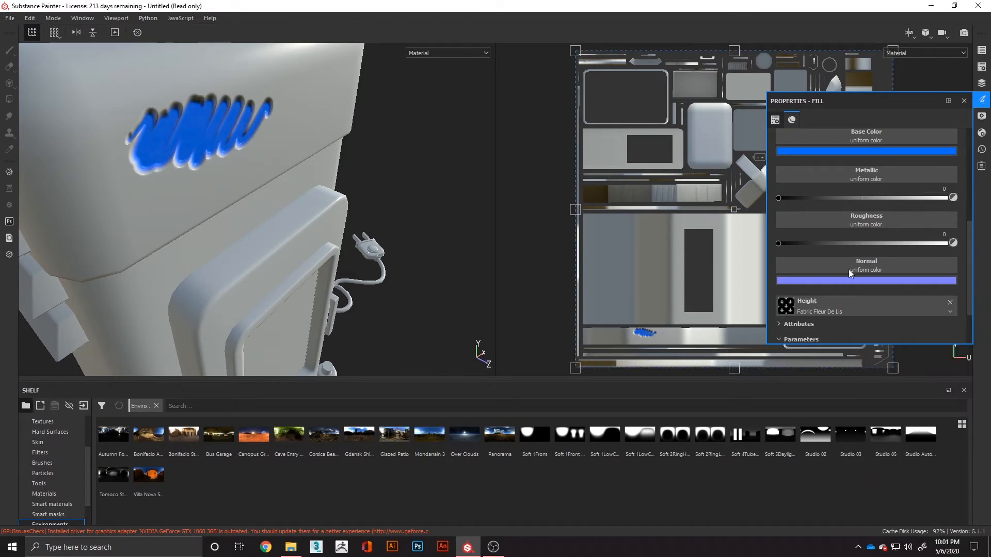
scroll(843, 250, "up", 1)
- Replace Fill layer 1's painted mask with a fresh black mask and remove that mask from the layer
left_click(982, 83)
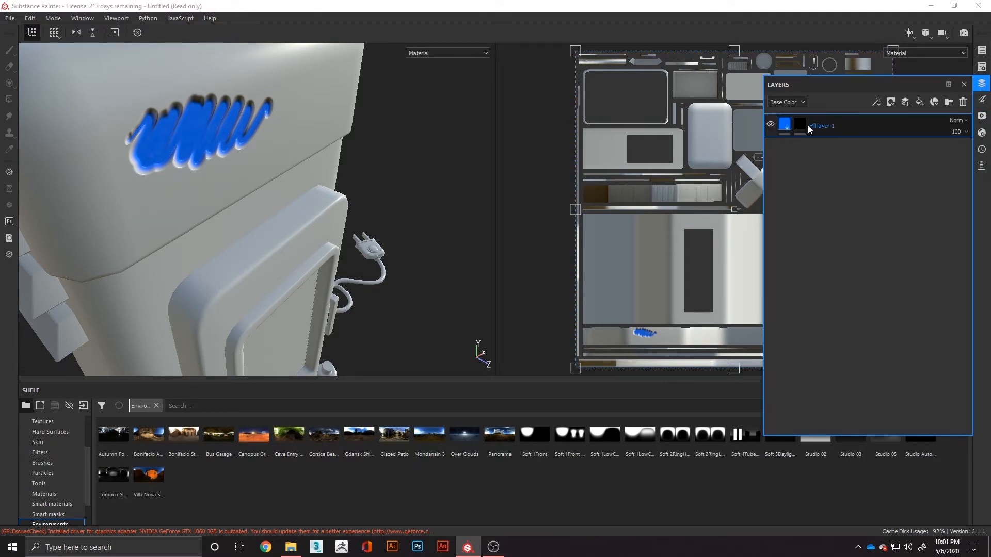
right_click(801, 125)
left_click(836, 142)
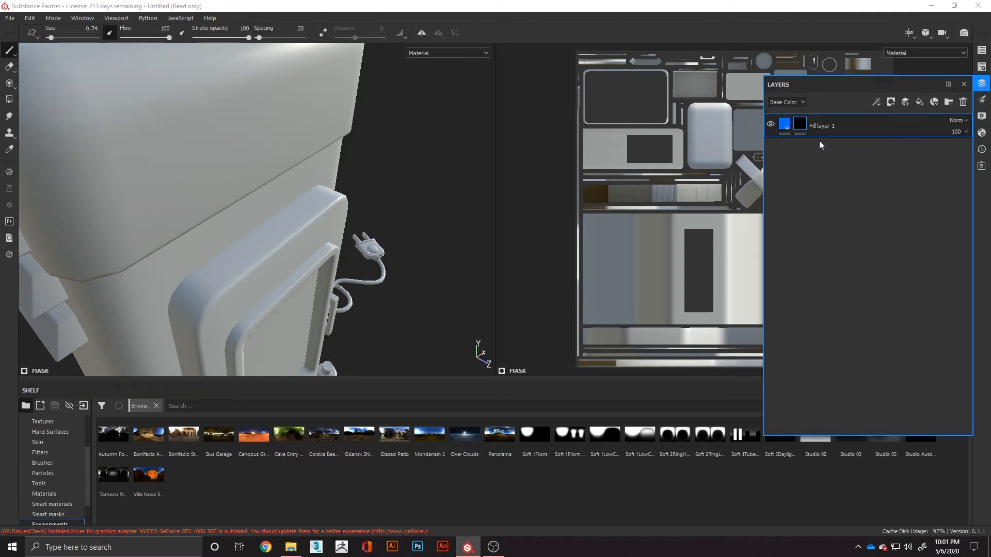
right_click(804, 126)
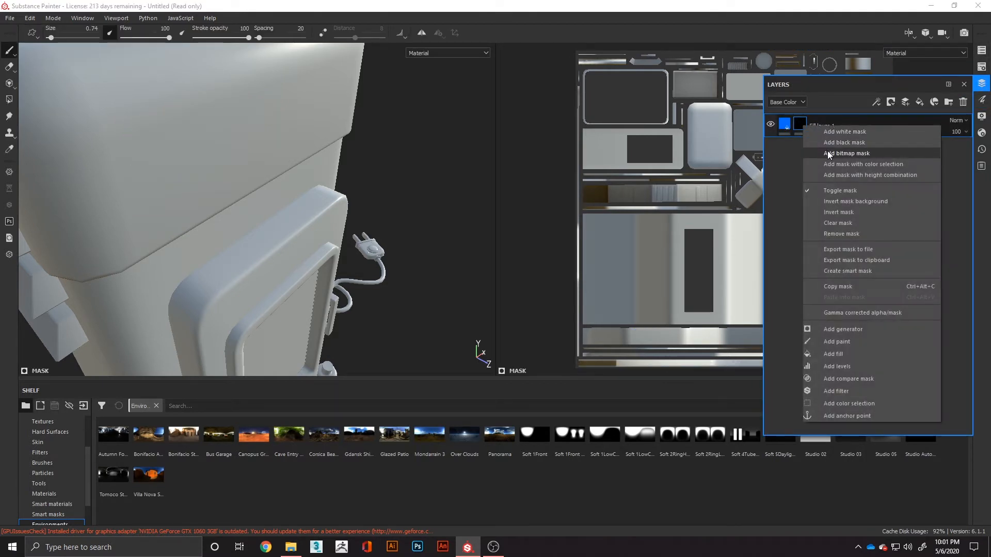
left_click(841, 234)
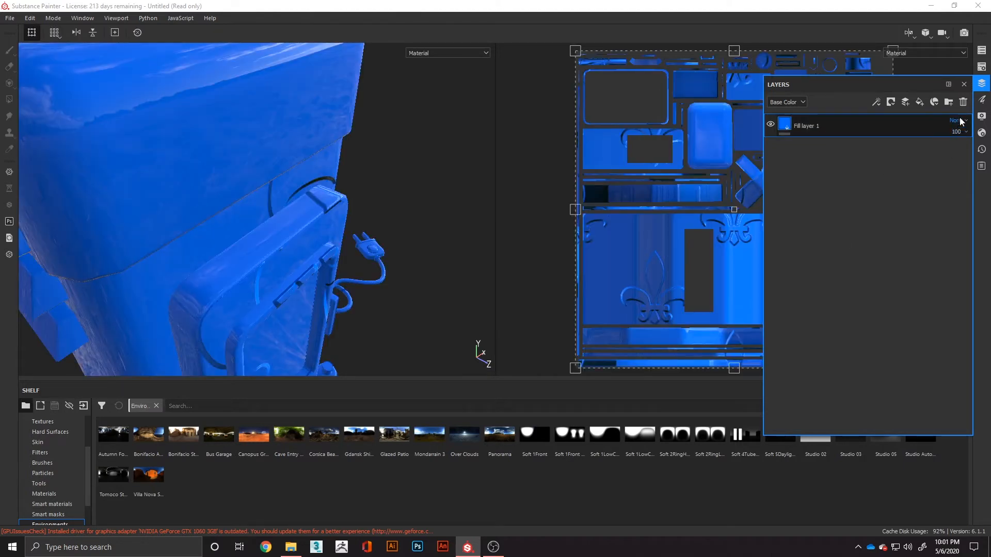
- Clear the Fabric Fleur De Lis texture from the fill layer's height channel
left_click(982, 99)
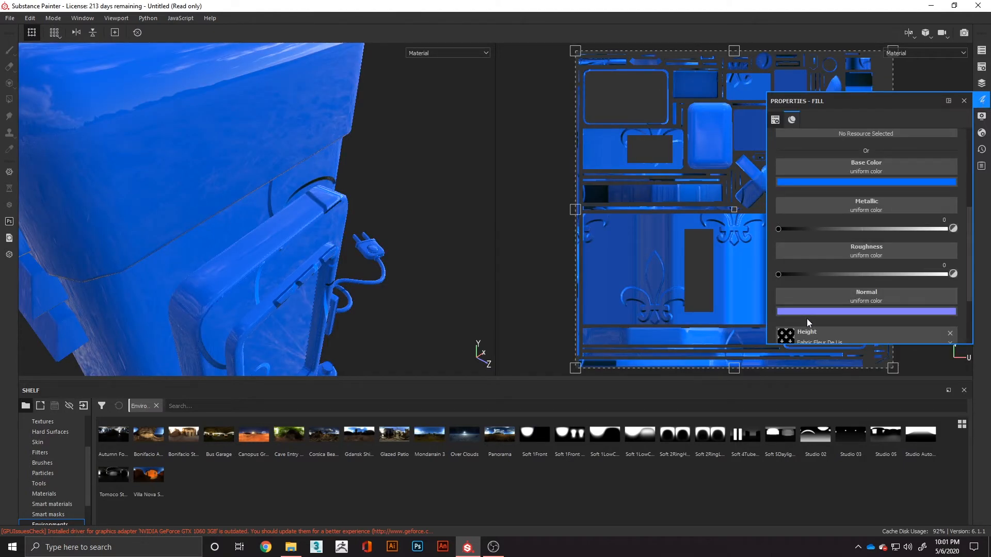
scroll(806, 318, "down", 2)
left_click(949, 272)
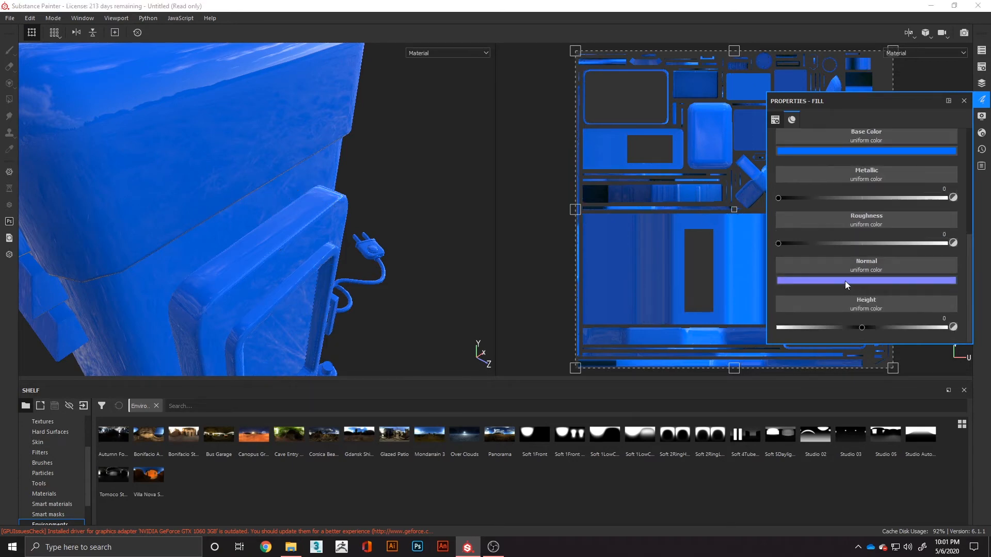
- Assign the Circles texture to the fill layer's height and tile it much more densely across the model
left_click(823, 304)
scroll(839, 338, "down", 3)
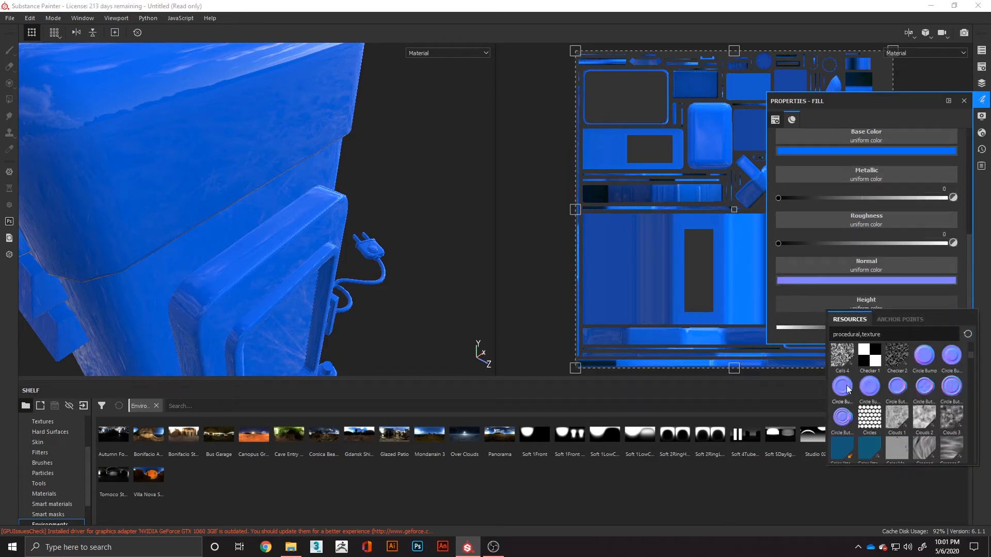
left_click(875, 412)
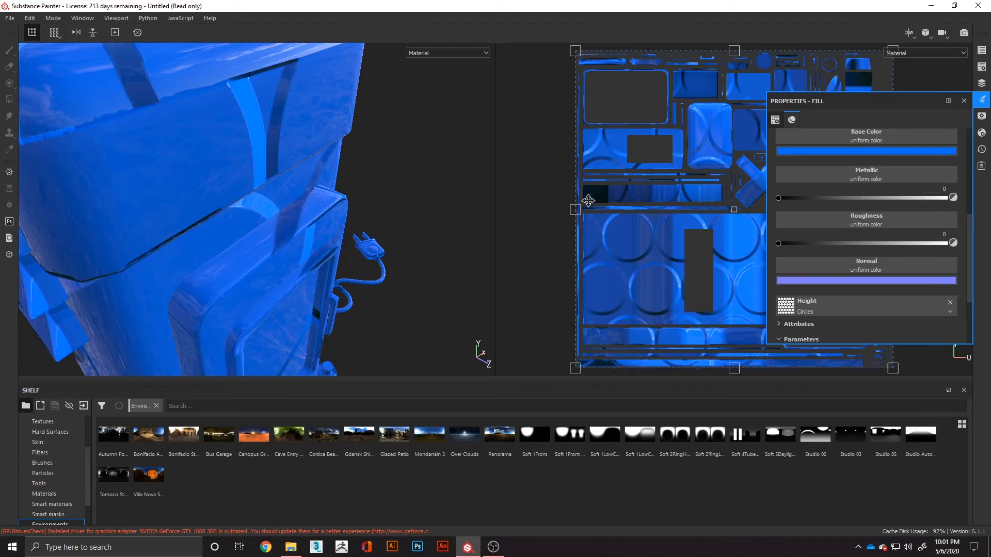
left_click_drag(804, 249, 875, 261)
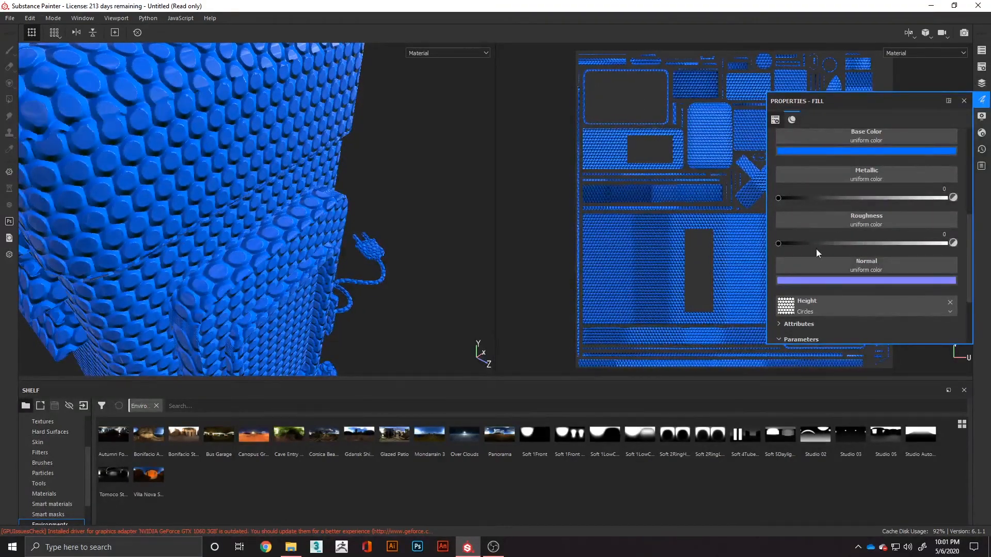
- Try the Circles height texture with balance 0.16, contrast 1 and tile 2, and clear it from the height channel
scroll(850, 303, "down", 2)
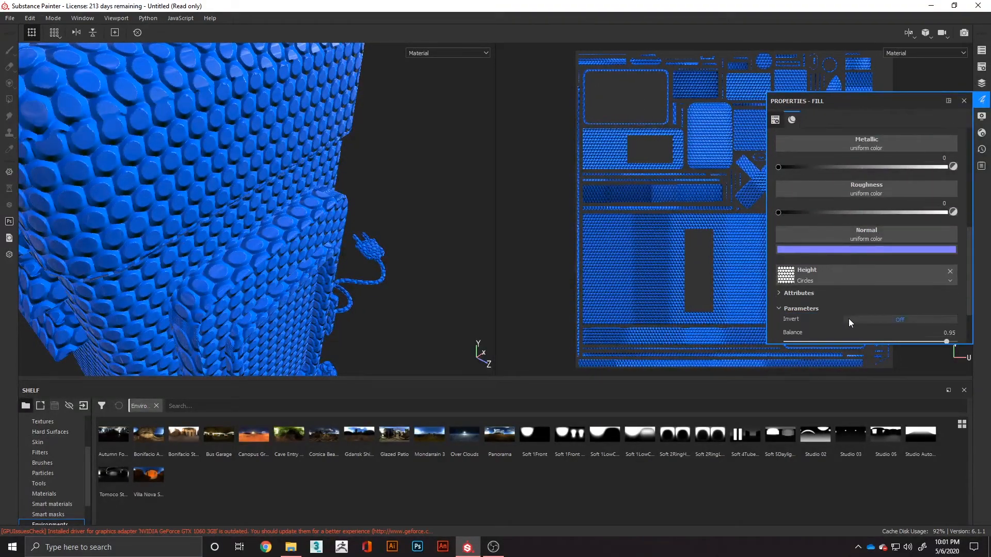
left_click(780, 294)
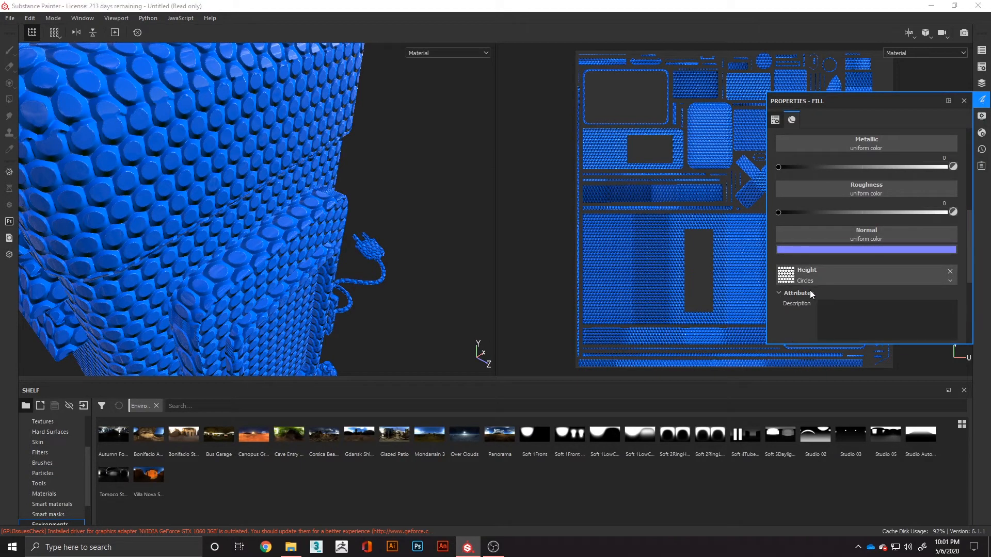
scroll(810, 291, "down", 6)
left_click_drag(943, 276, 800, 320)
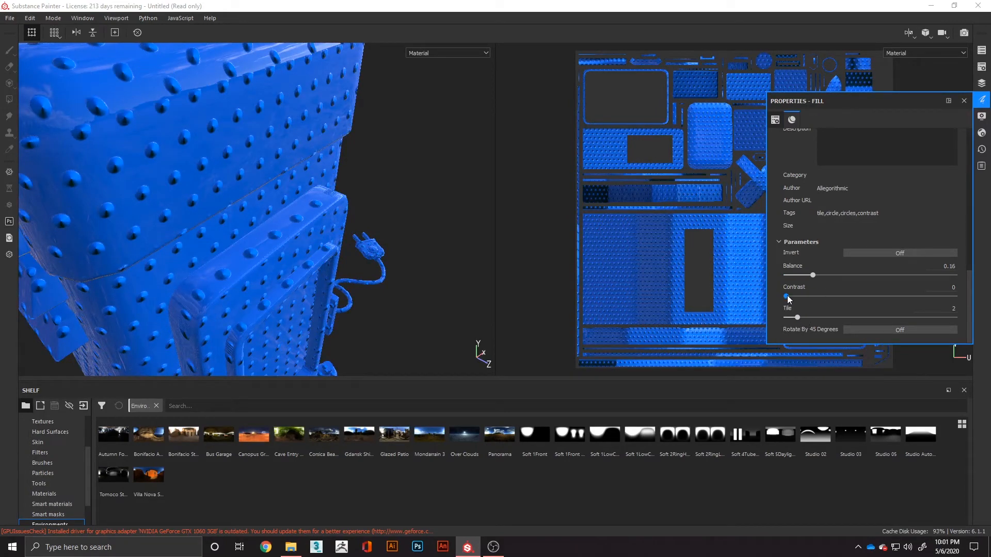
left_click_drag(788, 296, 955, 297)
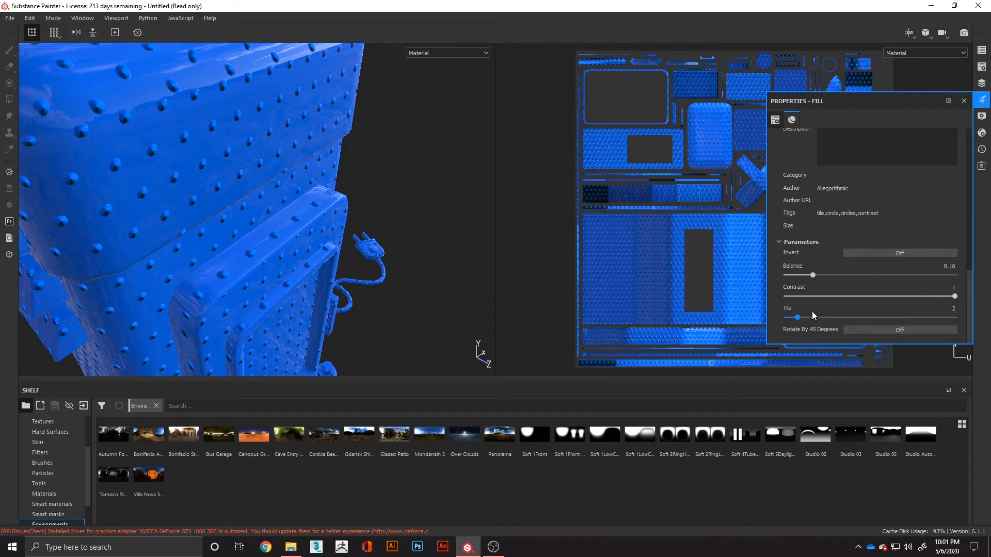
scroll(815, 243, "up", 5)
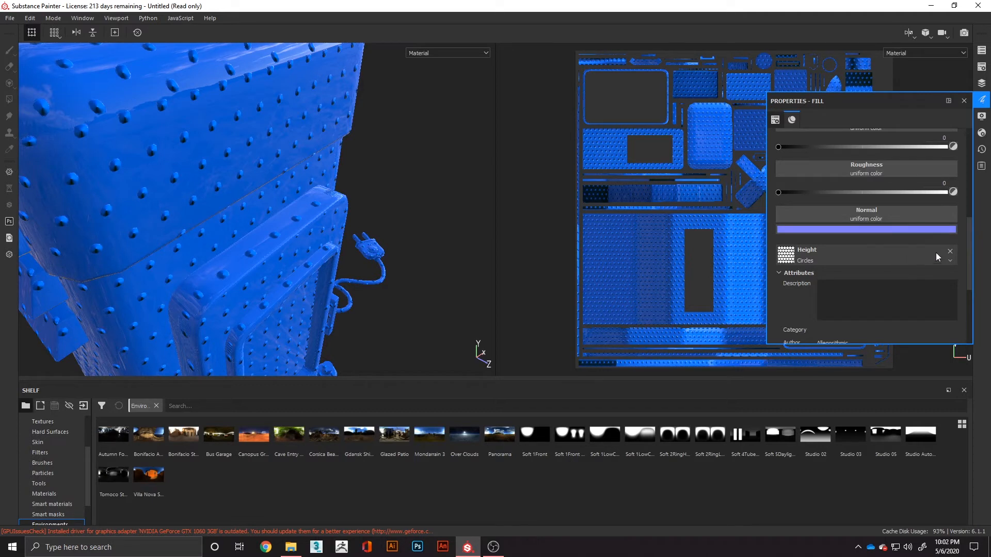
left_click(951, 251)
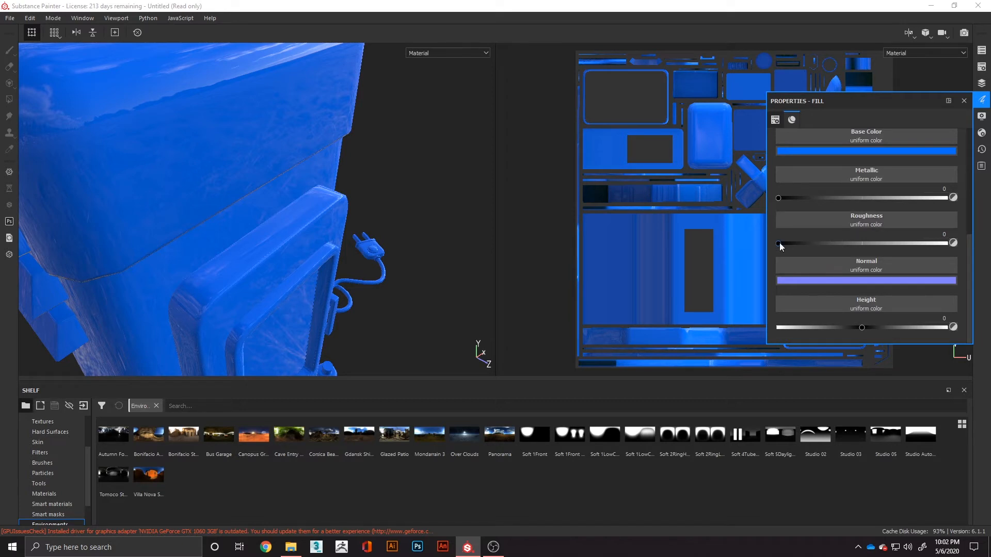
- Try the fill layer's roughness at 0.5076 and at 0.0846, looking through the available roughness textures in between
left_click_drag(779, 244, 597, 260)
left_click_drag(737, 259, 857, 253)
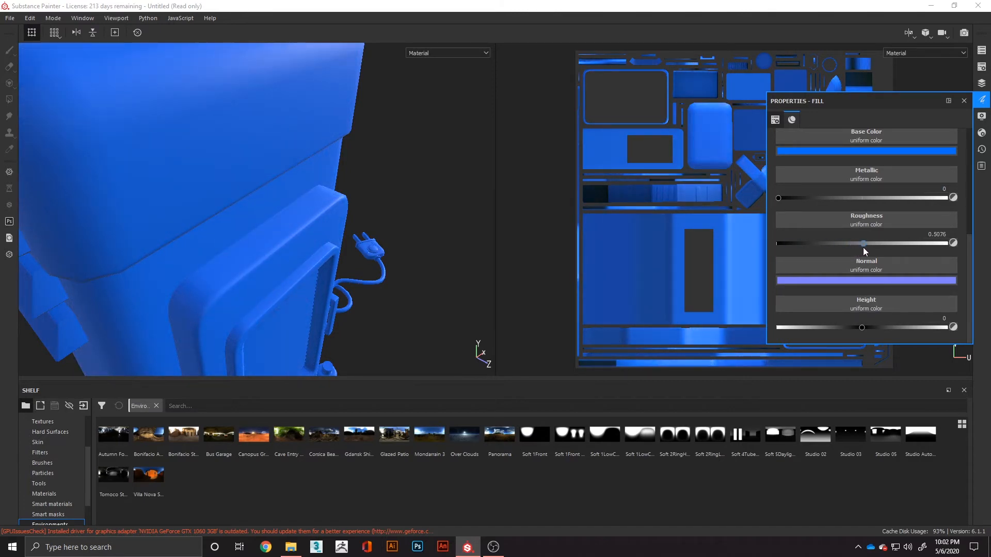
left_click(879, 221)
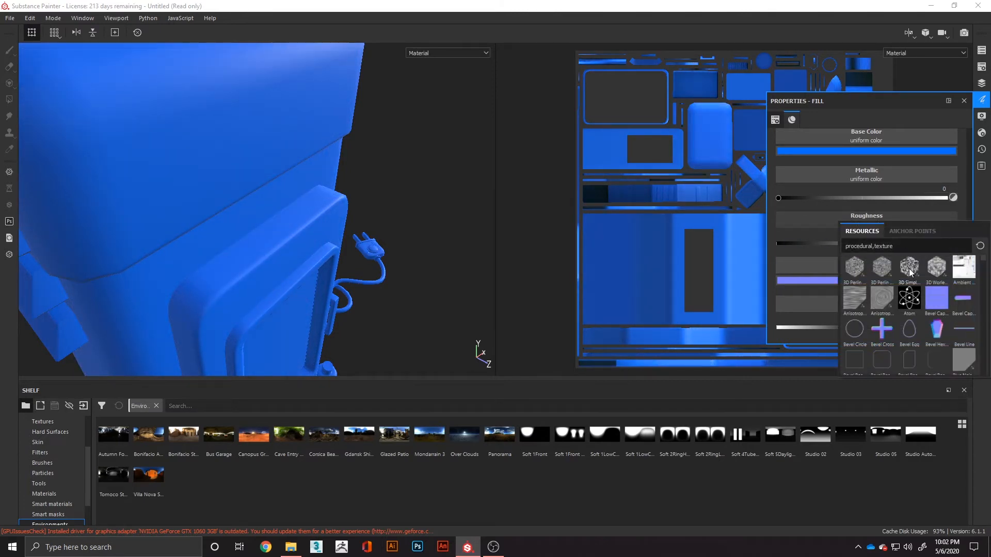
scroll(878, 301, "down", 5)
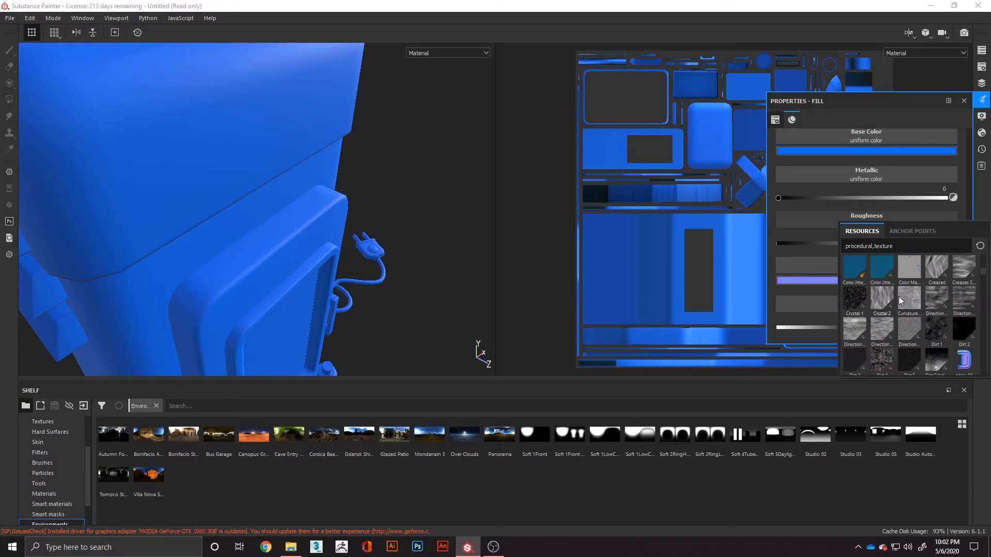
scroll(940, 304, "down", 6)
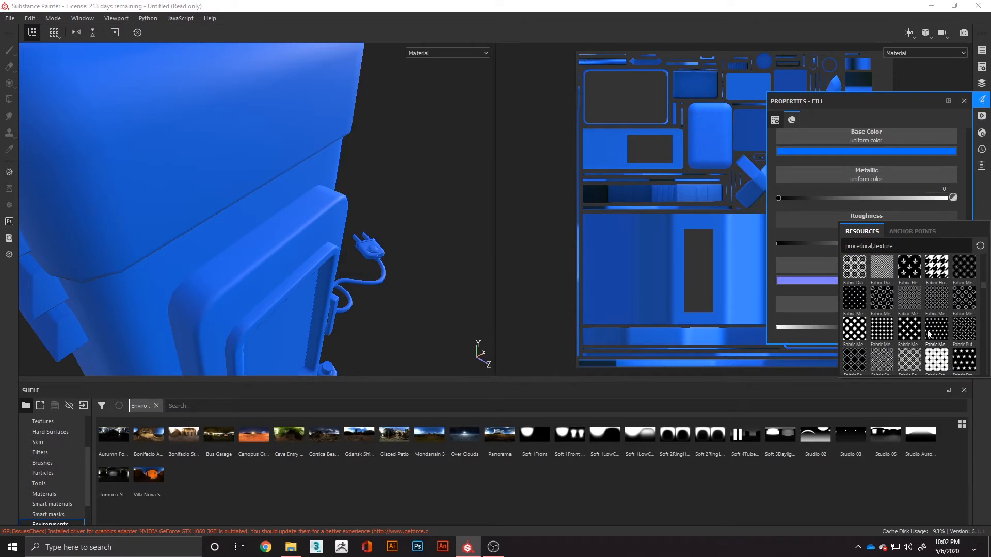
scroll(908, 320, "down", 3)
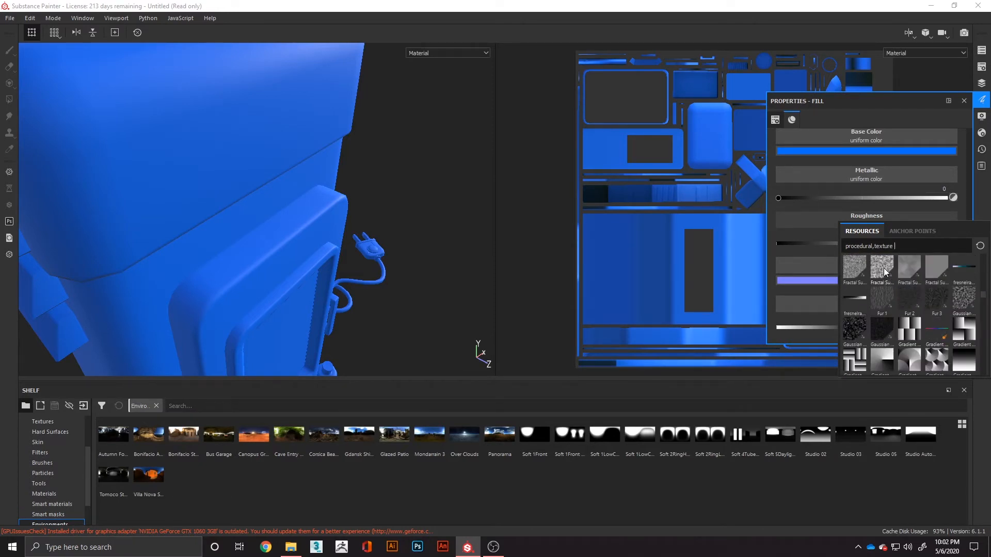
scroll(962, 296, "down", 3)
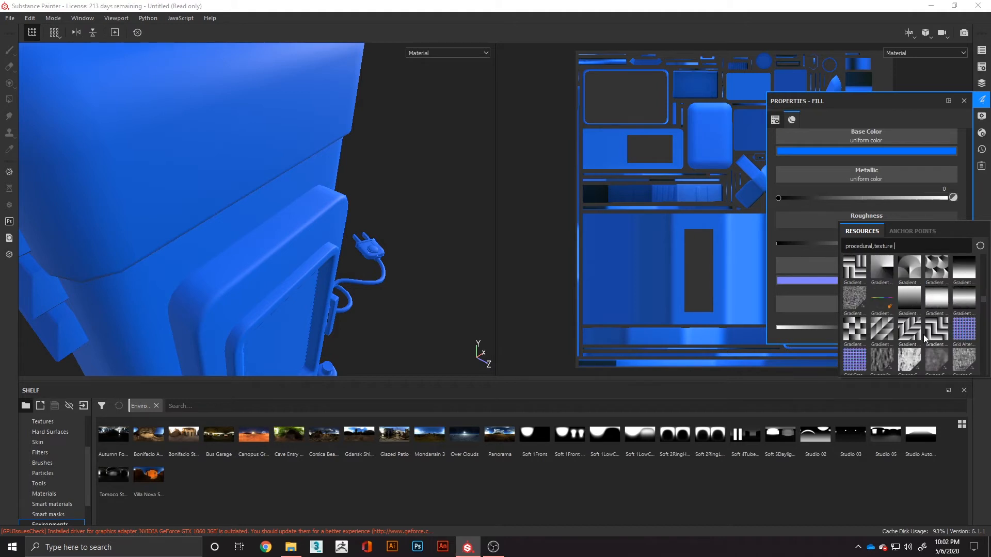
scroll(924, 334, "down", 4)
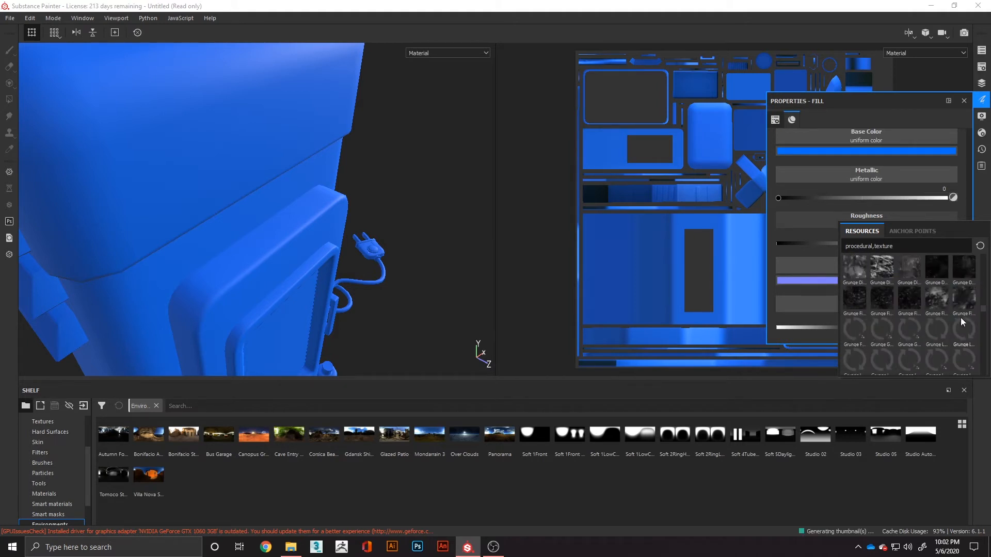
left_click(791, 243)
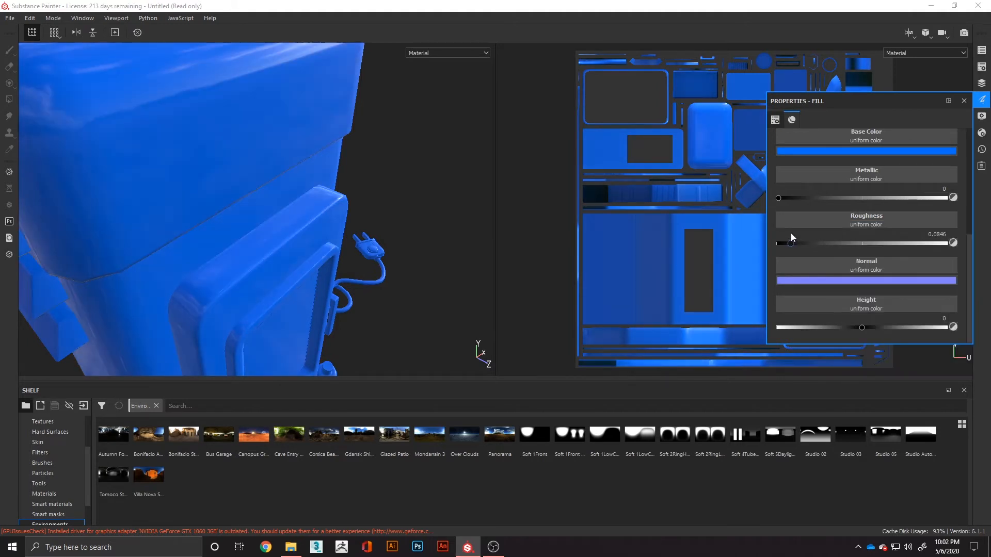
- Assign the Grunge Map 003 texture to the fill layer's roughness channel
left_click(896, 219)
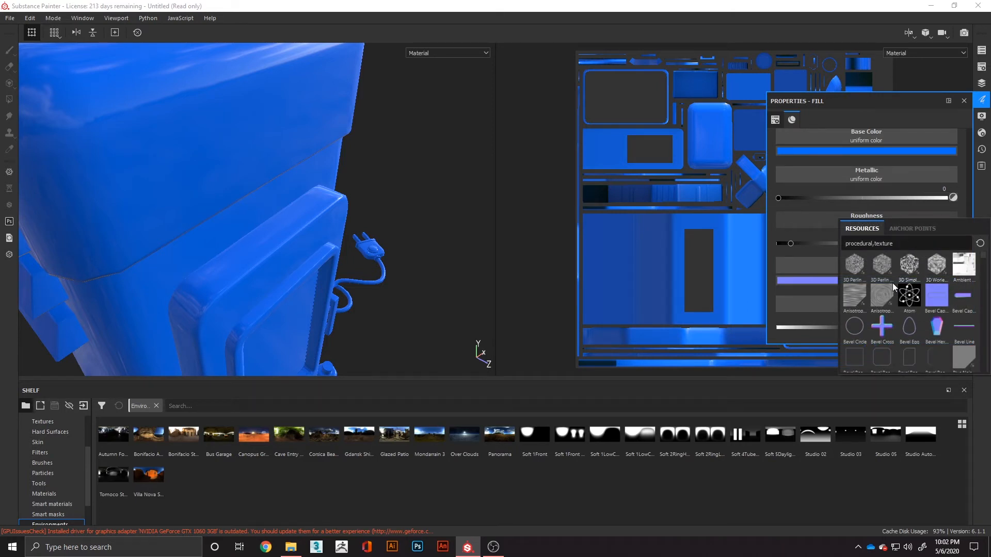
scroll(915, 310, "down", 5)
scroll(945, 298, "down", 5)
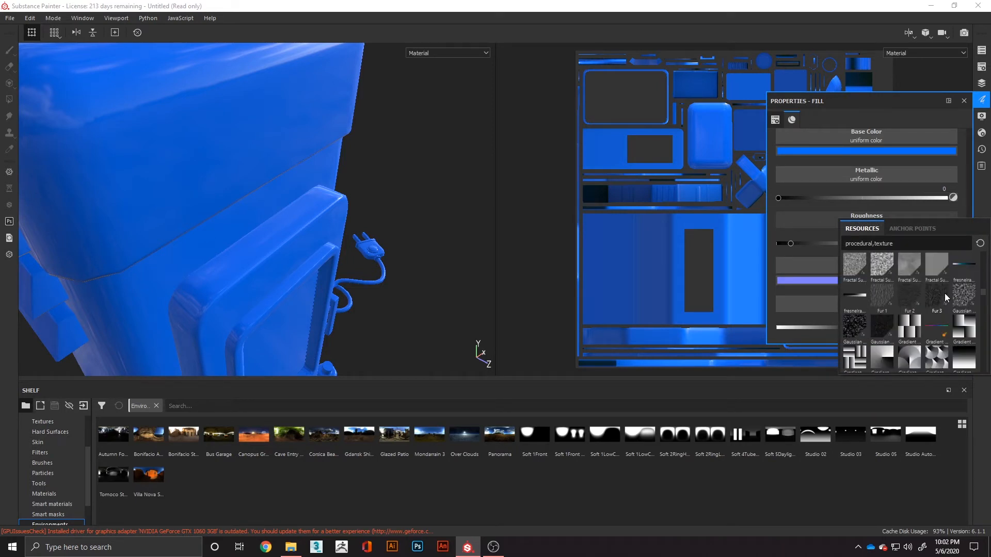
left_click(927, 297)
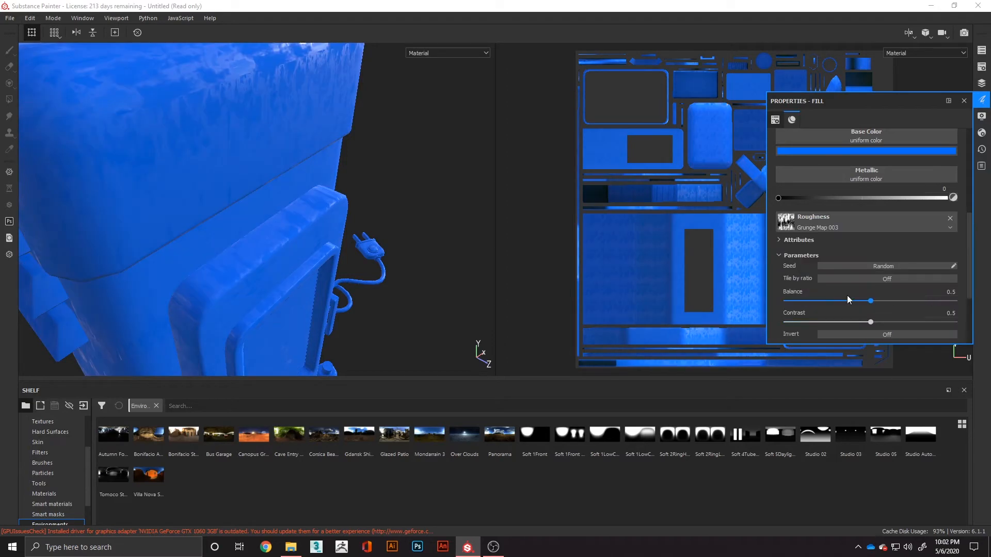
- Inspect the grunge roughness around the model, try adjusting its balance, and clear Grunge Map 003 from the roughness channel
left_click_drag(349, 261, 293, 275, "alt")
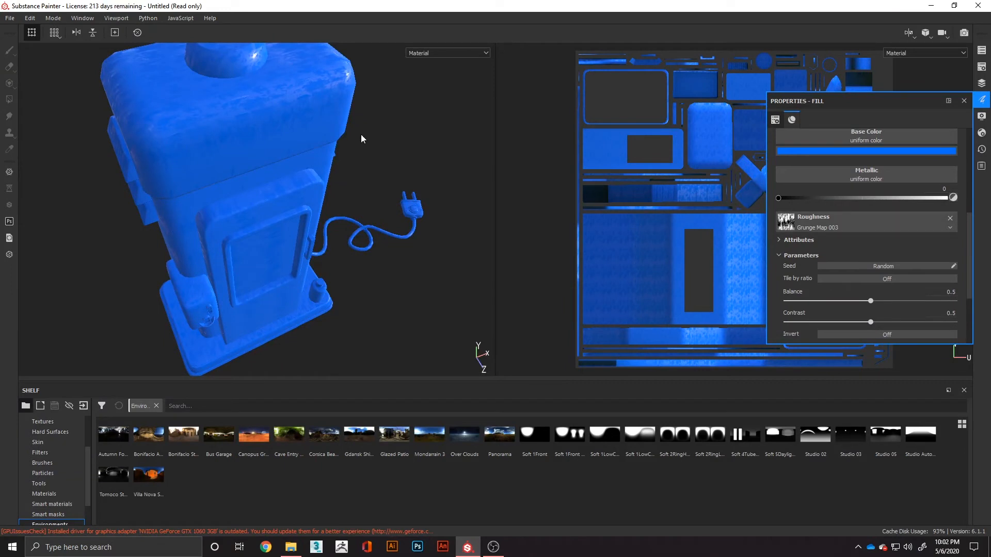
middle_click_drag(361, 129, 355, 200, "alt")
left_click_drag(402, 198, 407, 269, "alt")
right_click_drag(408, 269, 306, 270, "shift")
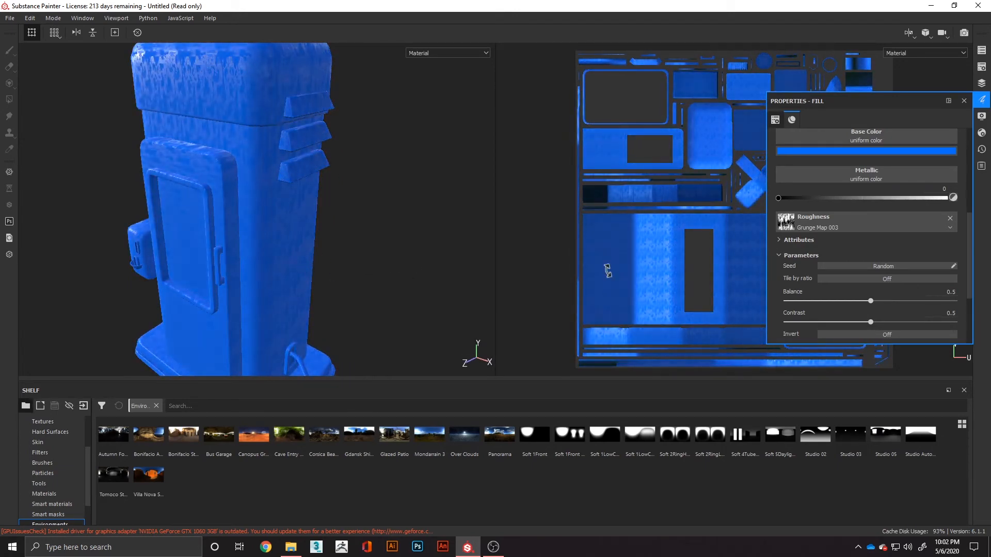
left_click_drag(871, 301, 901, 322)
left_click(950, 217)
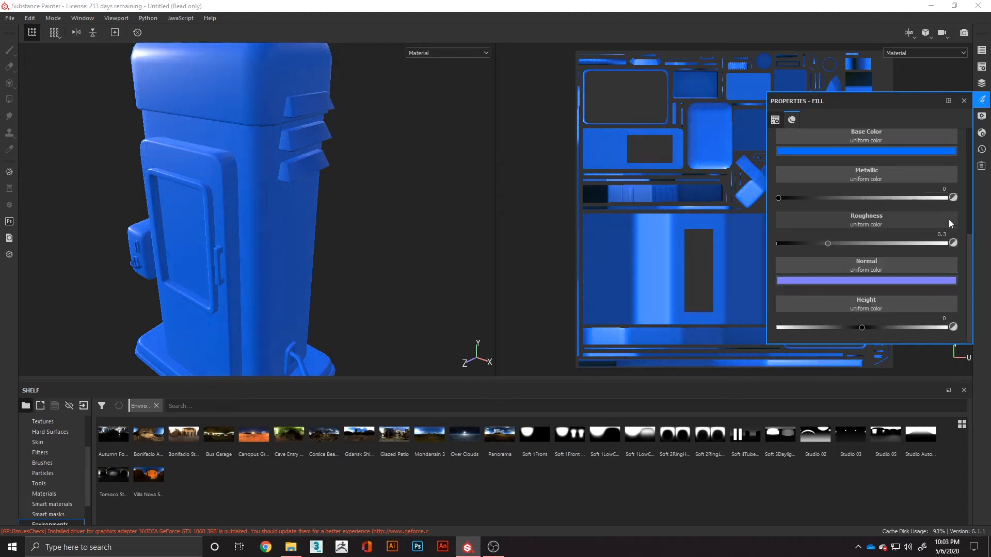
- Look through the procedural textures available for the fill layer's base color
scroll(860, 212, "up", 2)
left_click(868, 196)
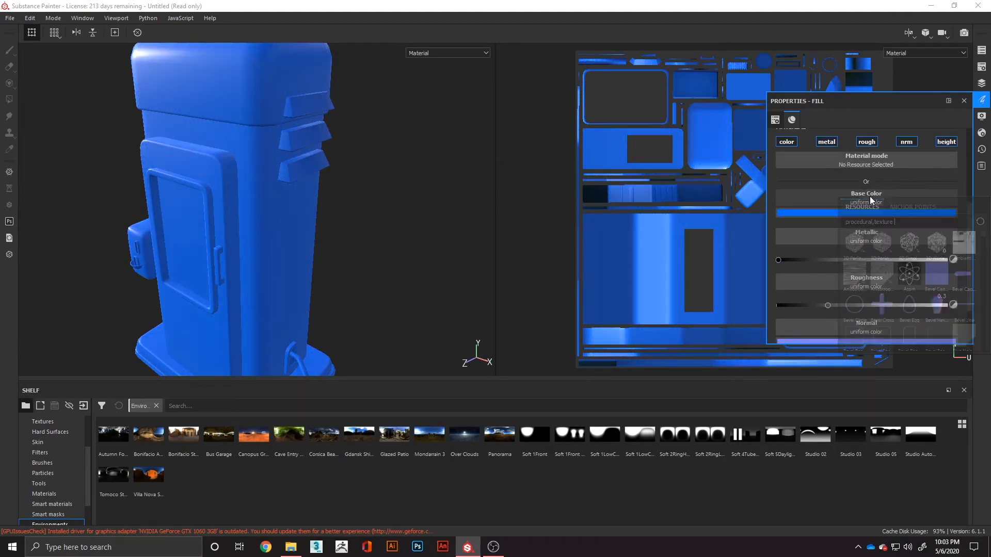
scroll(926, 263, "down", 10)
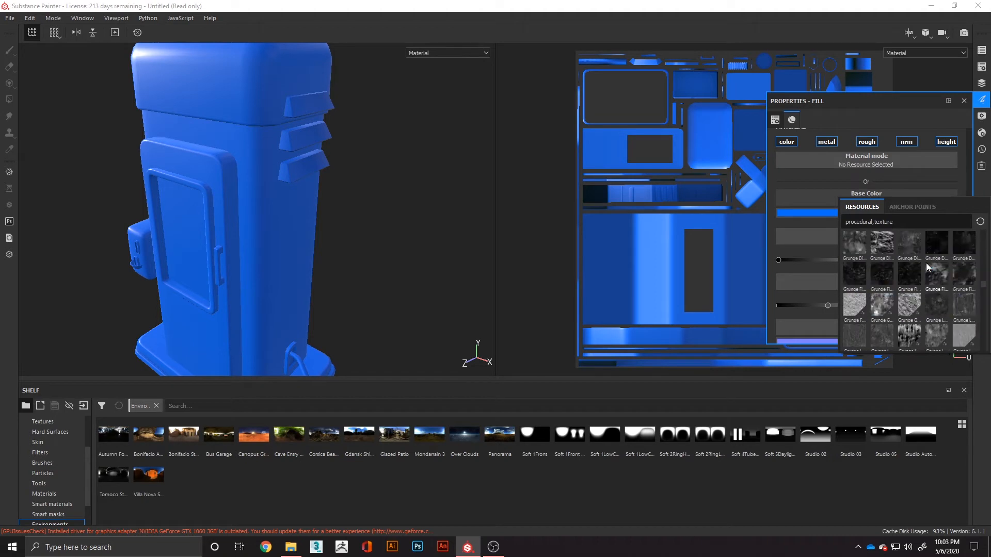
scroll(927, 262, "up", 9)
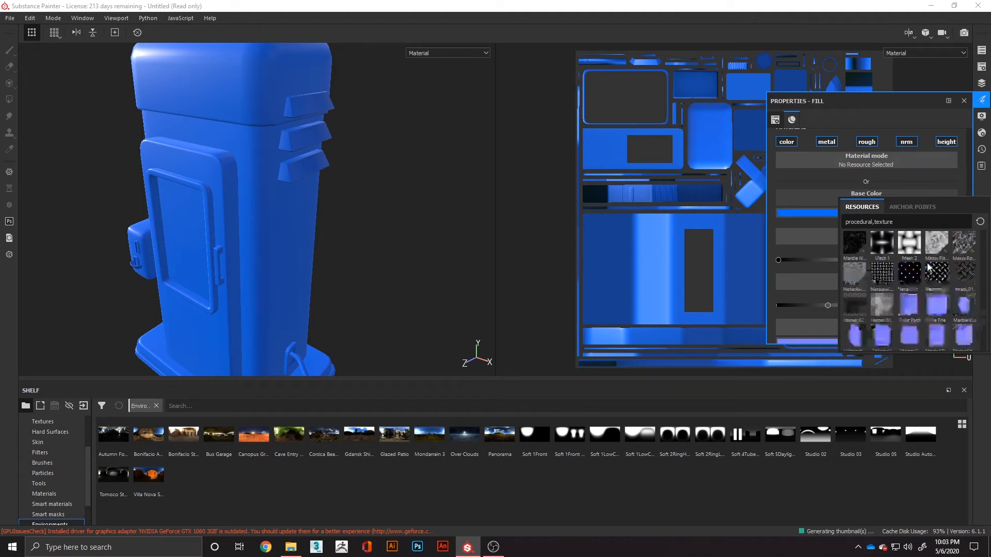
scroll(927, 261, "up", 5)
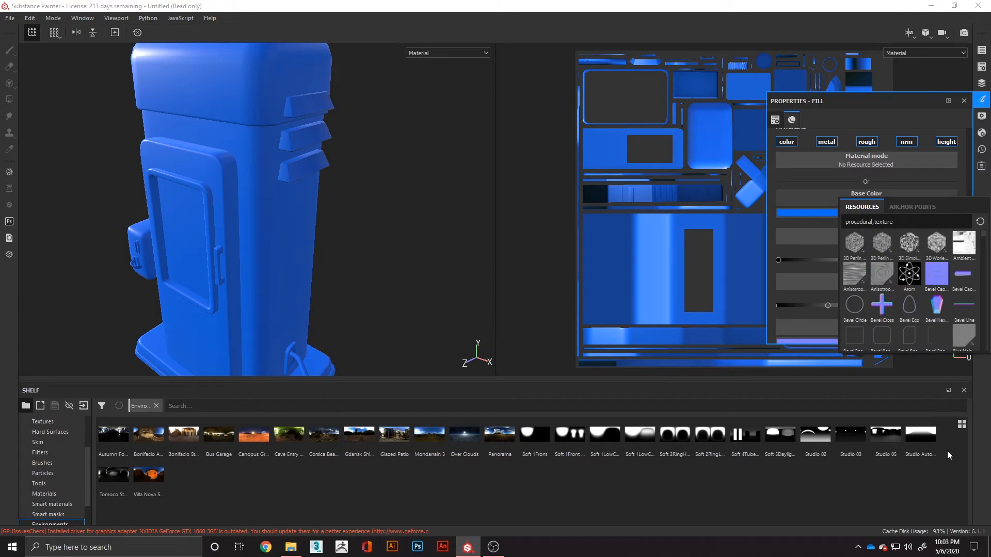
left_click(941, 486)
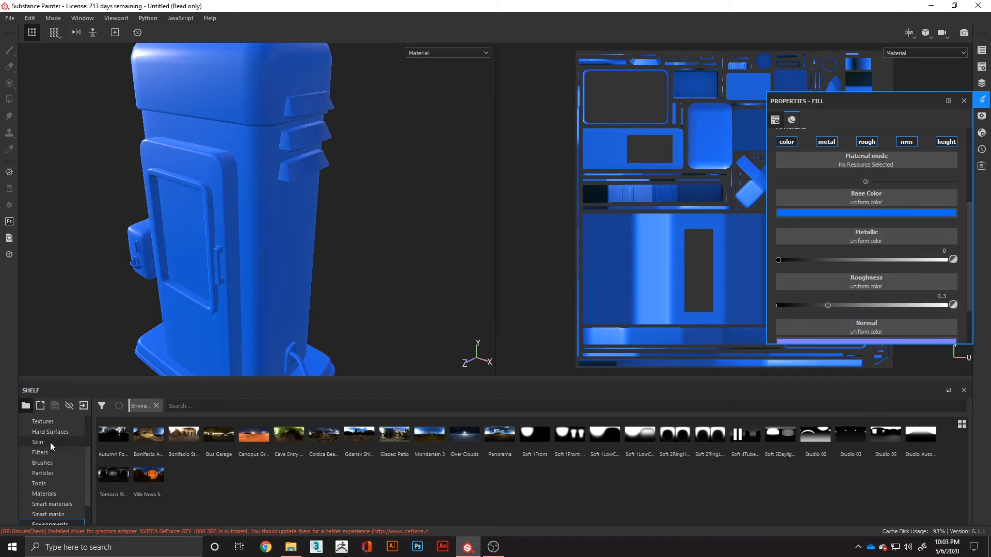
- Try Rock_texture_01 from the shelf's Textures category on the fill layer's base color and roughness, and clear it from both channels
left_click(50, 422)
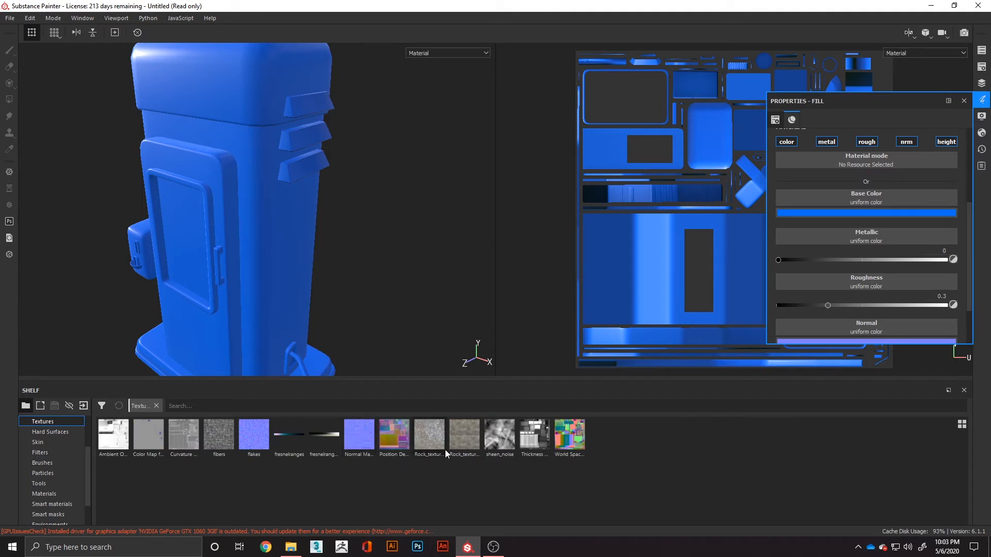
left_click_drag(436, 445, 858, 197)
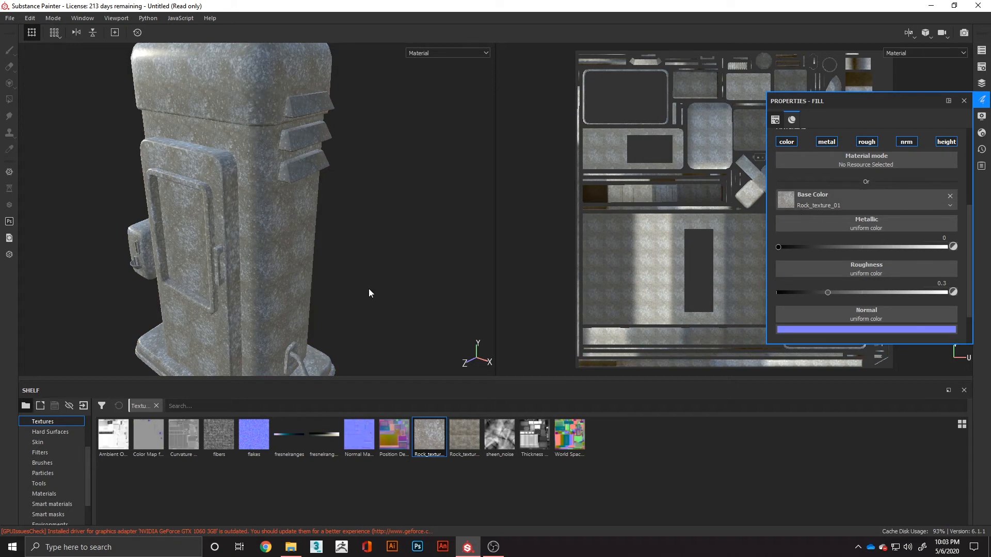
left_click_drag(66, 300, 261, 293, "alt")
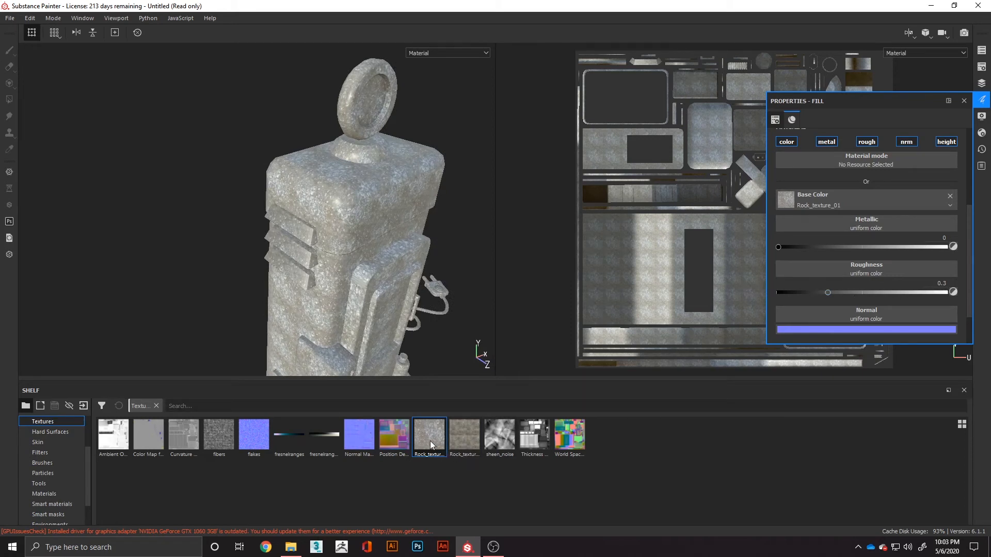
left_click_drag(432, 445, 810, 268)
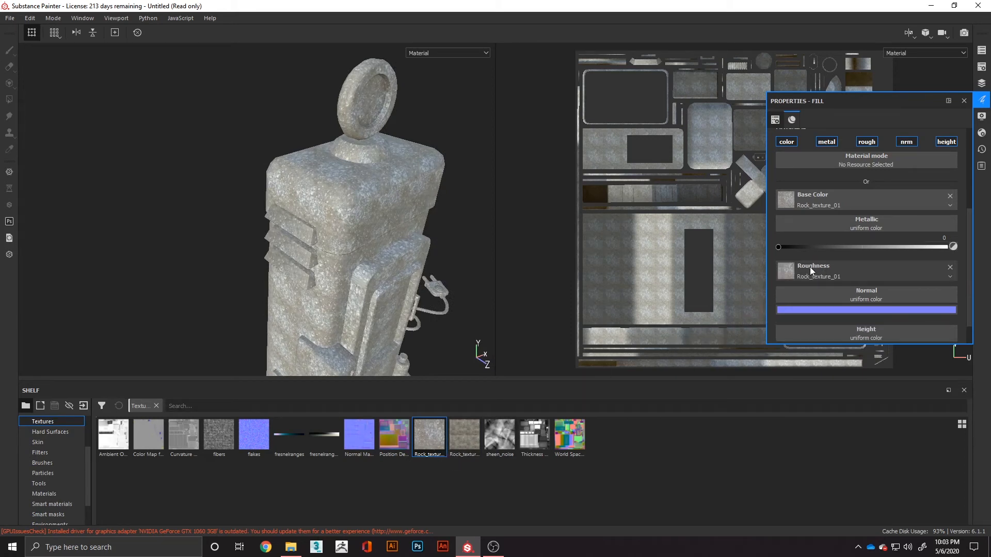
left_click_drag(433, 289, 306, 292, "alt")
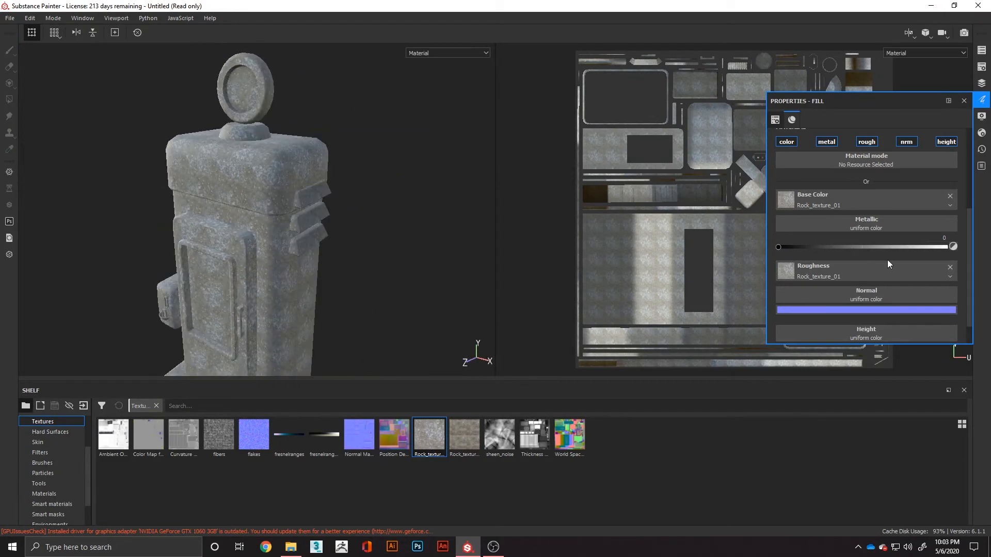
left_click(951, 267)
left_click(950, 196)
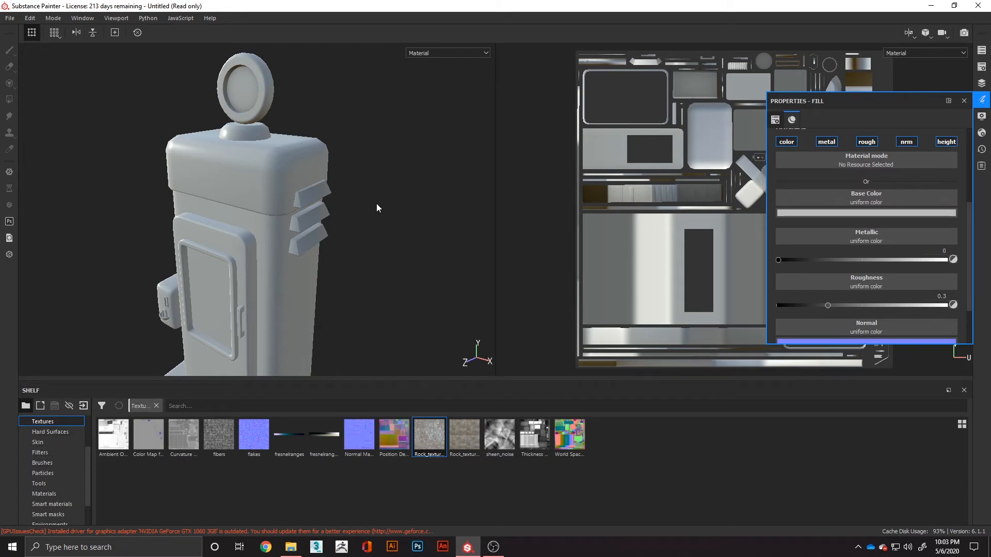
- Set the fill layer's base color to a dark gray with RGB values of 0.054, judging it on the power cord
middle_click_drag(377, 208, 345, 138)
middle_click_drag(405, 255, 356, 247)
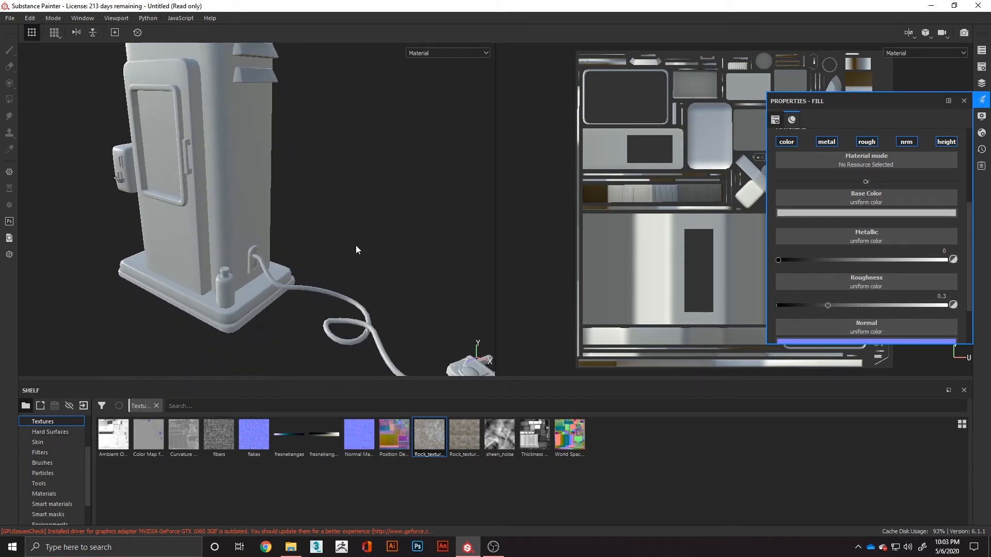
middle_click_drag(341, 284, 302, 241)
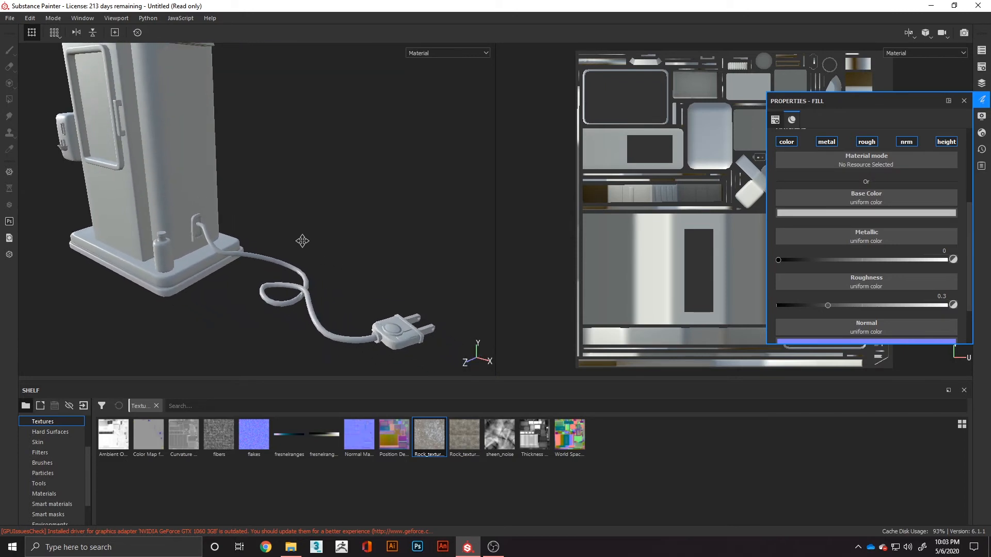
scroll(295, 243, "up", 3)
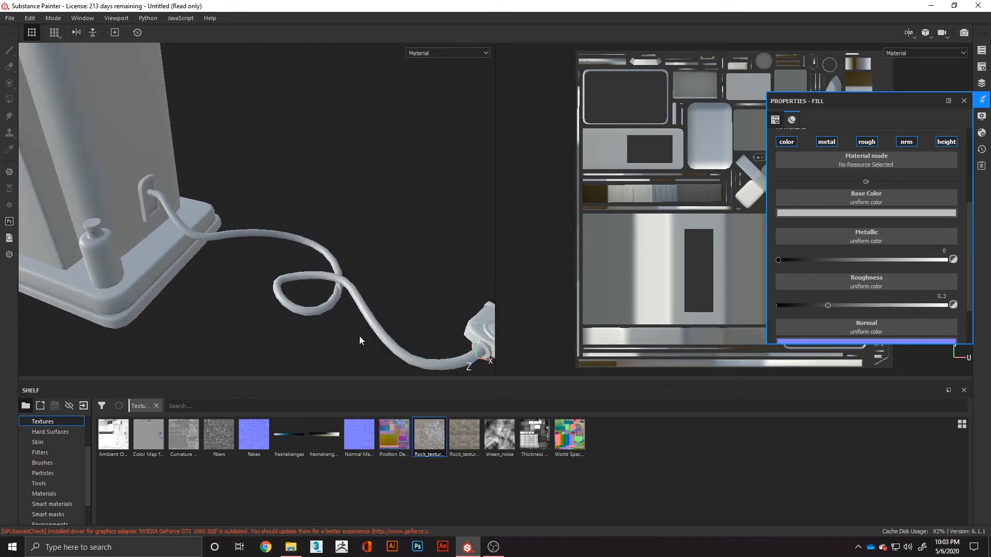
left_click_drag(435, 352, 401, 314, "alt")
middle_click_drag(401, 314, 457, 307, "alt")
left_click(911, 214)
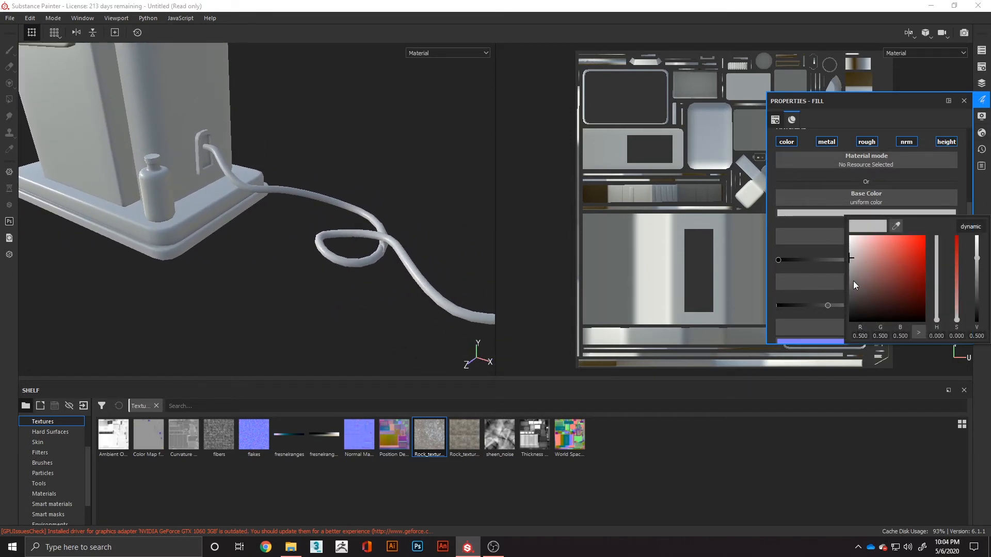
left_click_drag(853, 281, 816, 299)
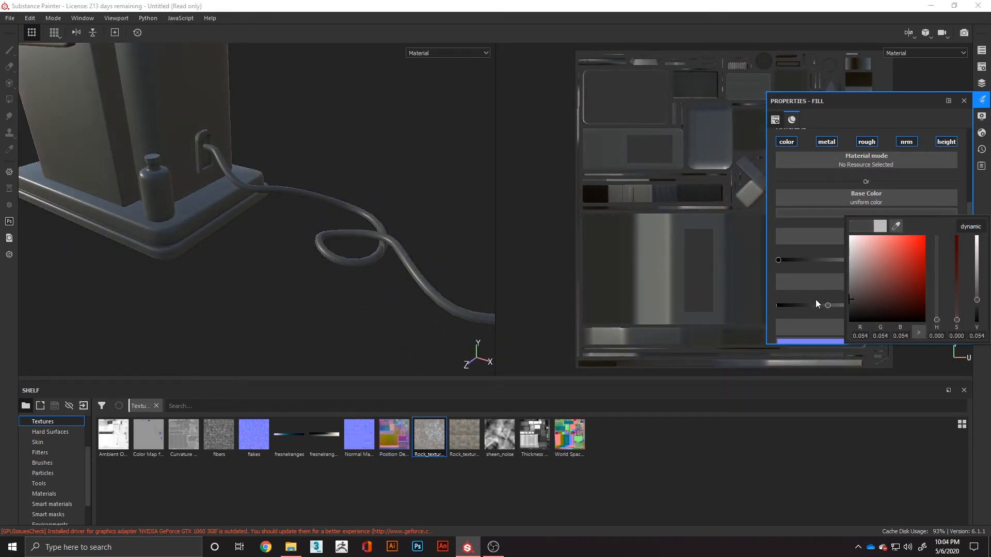
- Set the fill layer's metallic to 1 and its roughness to 0.2659, trying roughness values of 0.1873 and 0 first
left_click(808, 305)
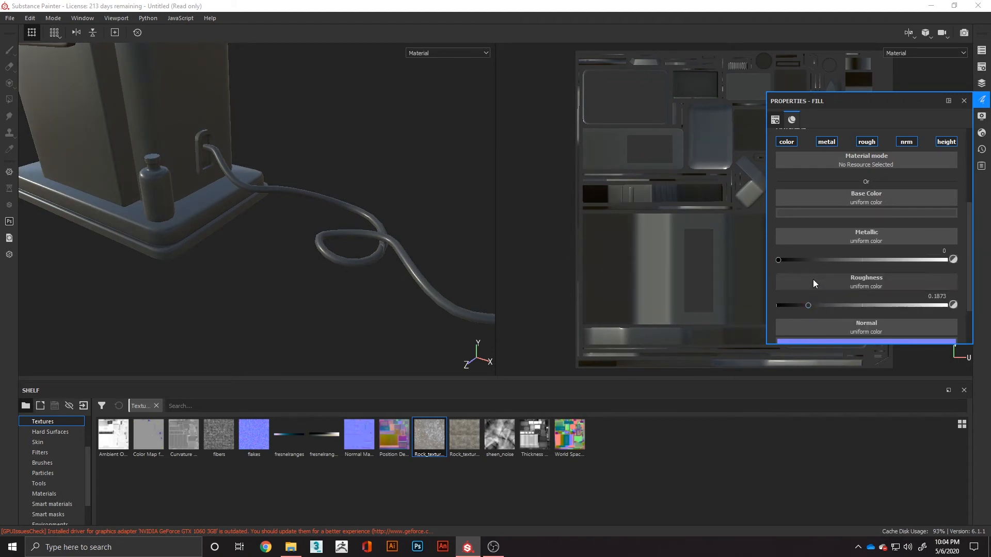
left_click_drag(816, 260, 968, 261)
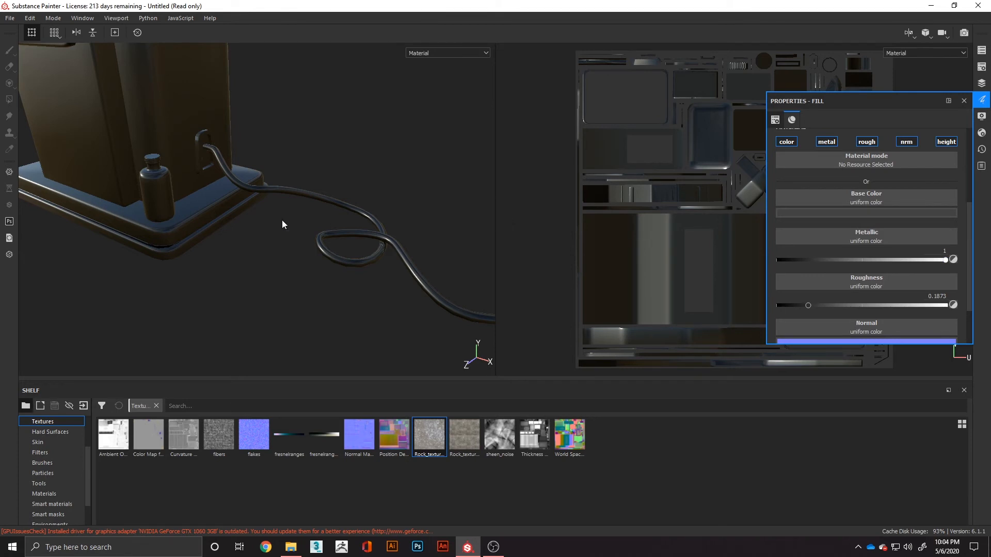
left_click_drag(308, 112, 374, 215, "alt")
left_click_drag(810, 306, 739, 307)
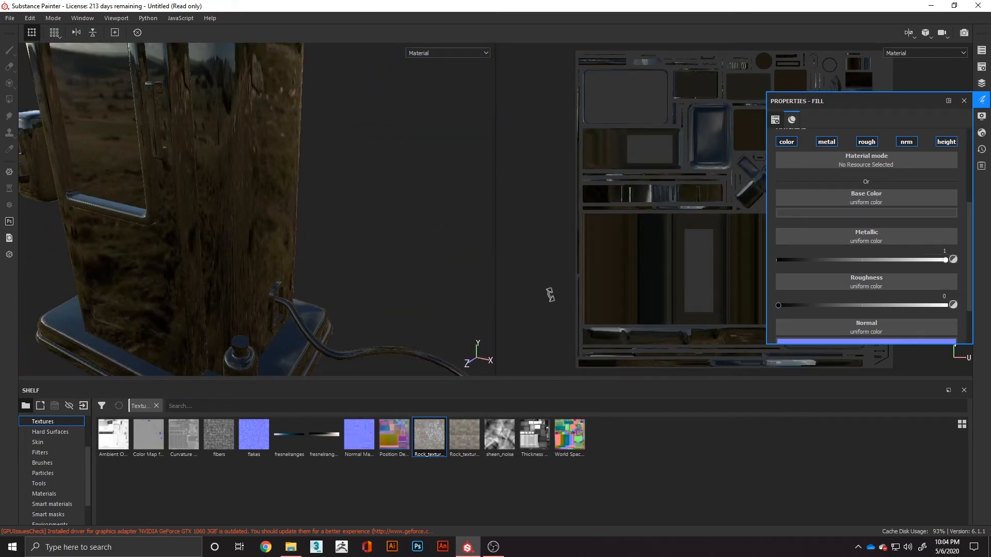
left_click_drag(360, 238, 311, 156, "alt")
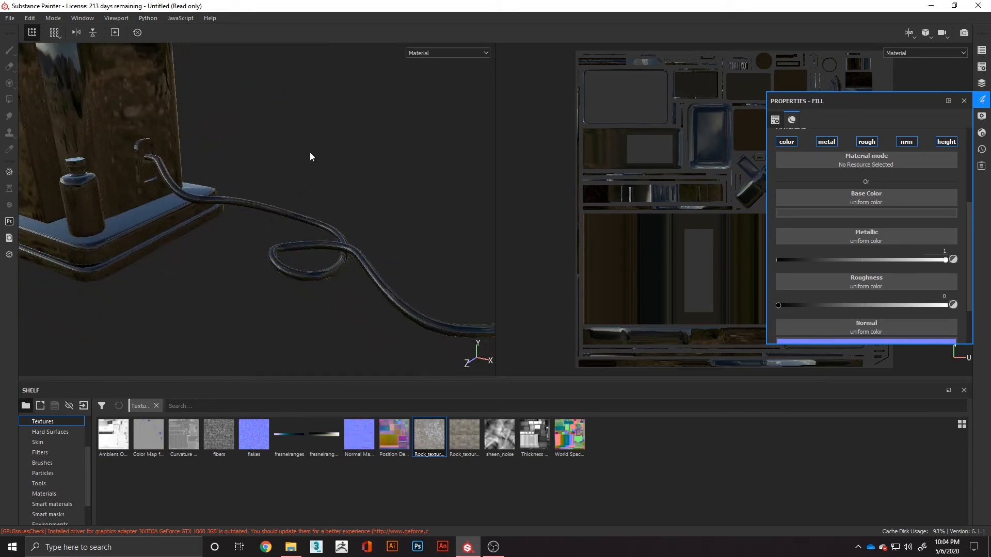
left_click_drag(863, 305, 822, 305)
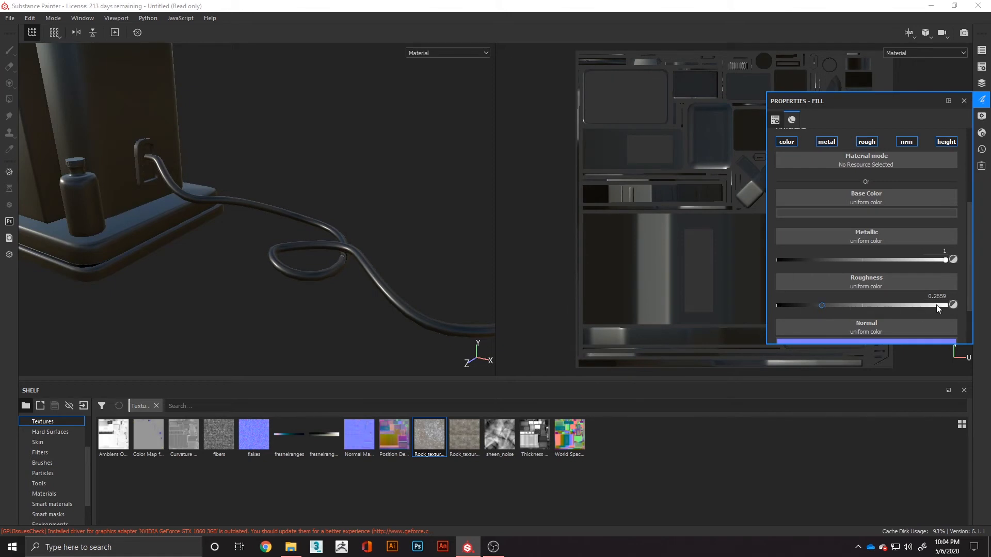
left_click_drag(388, 276, 328, 296, "alt")
middle_click_drag(328, 296, 362, 314, "alt")
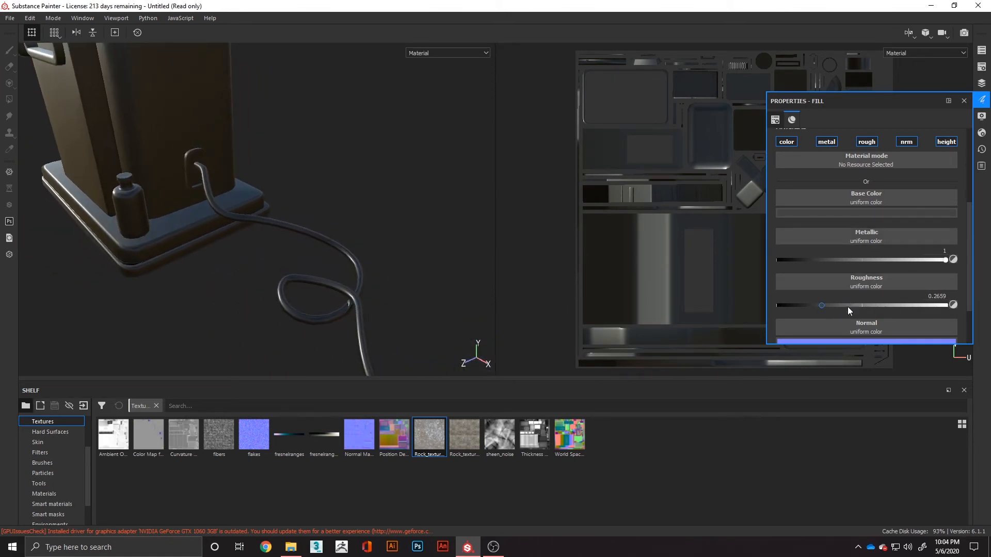
- Assign the Stripes texture to the fill layer's height channel
scroll(864, 304, "down", 2)
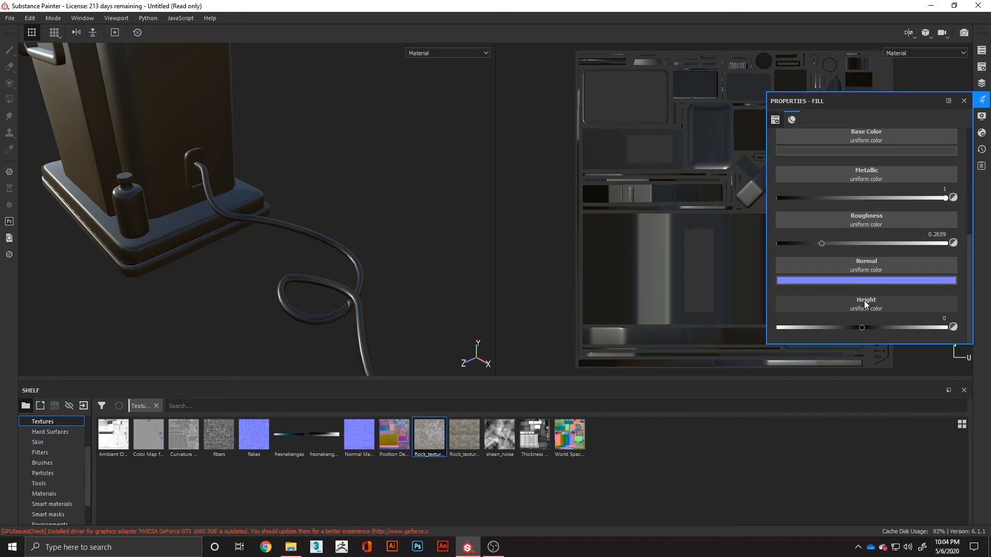
left_click(863, 301)
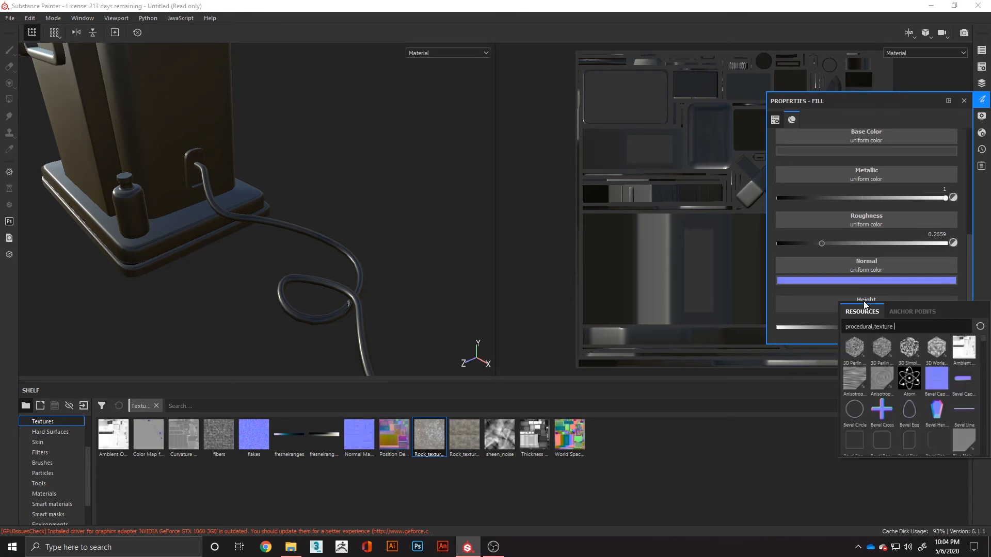
scroll(873, 373, "down", 10)
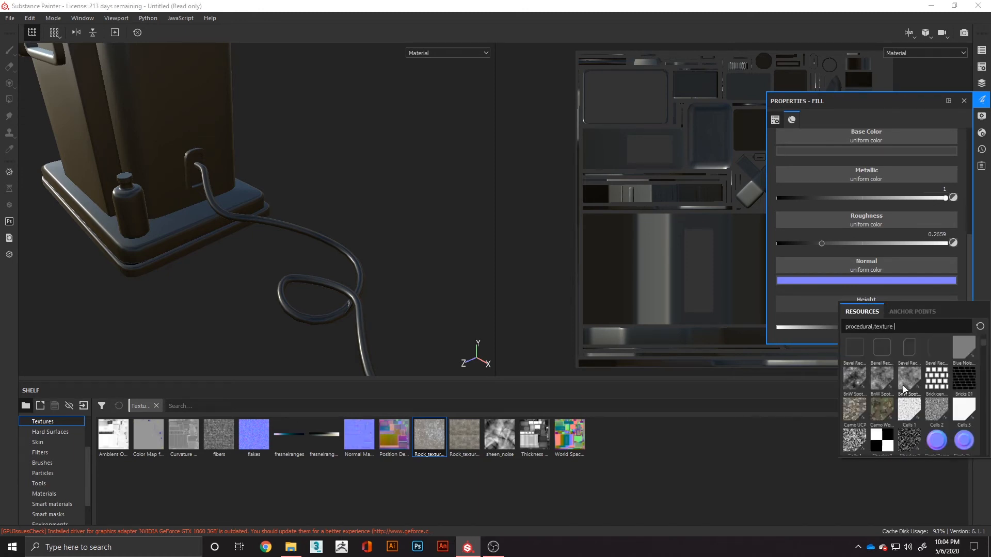
scroll(952, 417, "down", 10)
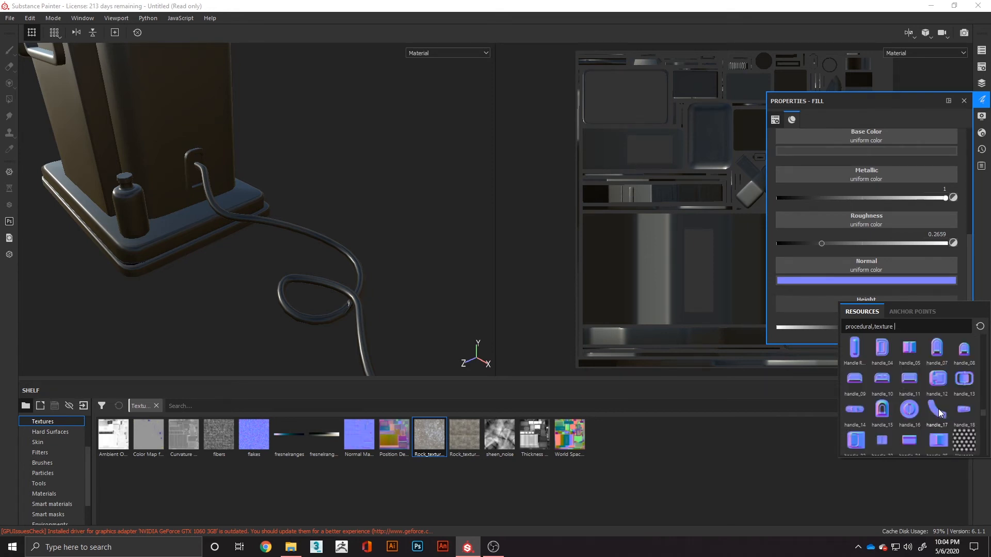
scroll(883, 379, "down", 5)
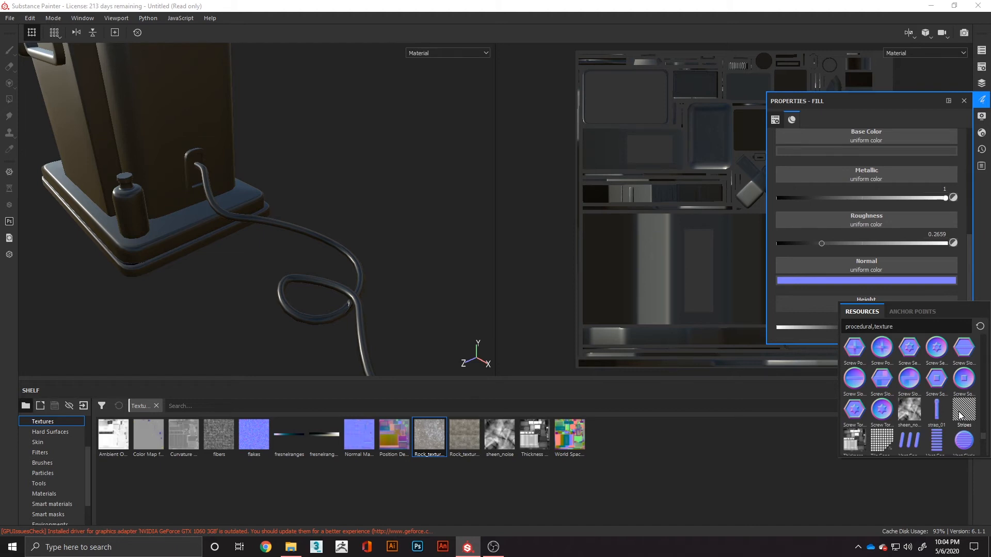
scroll(960, 415, "down", 5)
scroll(911, 393, "up", 5)
left_click(963, 416)
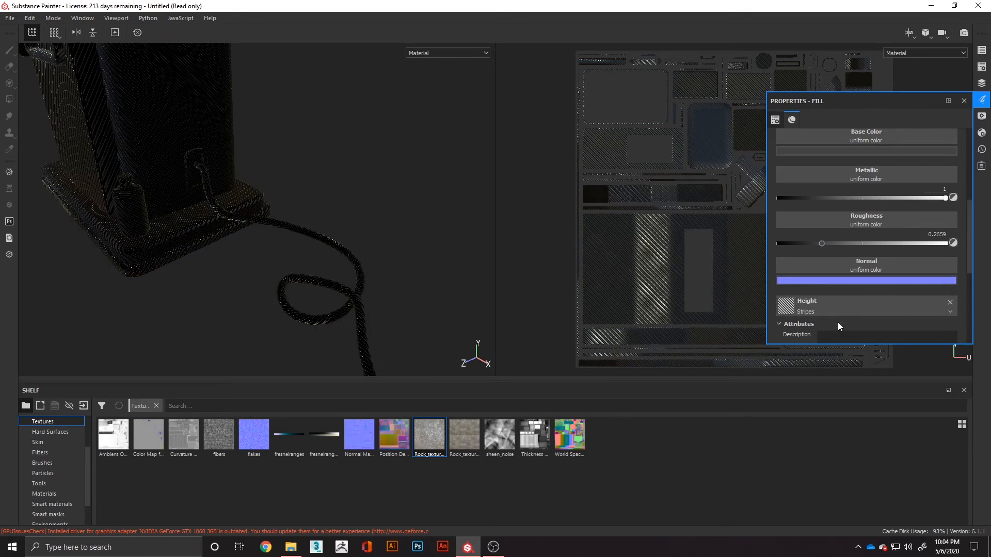
- Set the Stripes height texture's histogram position to 0.01 and its histogram contrast to 0.62
scroll(862, 293, "down", 5)
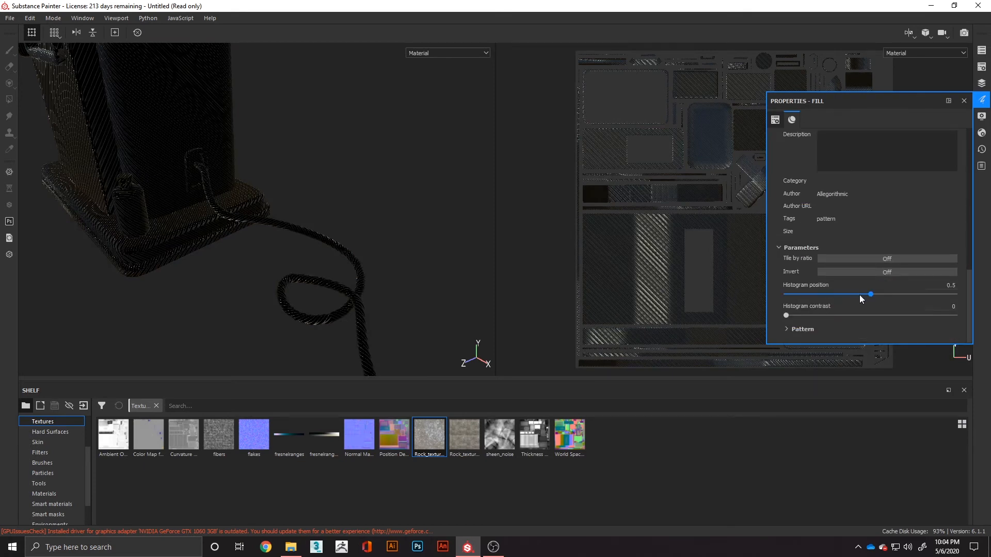
left_click_drag(870, 297, 793, 316)
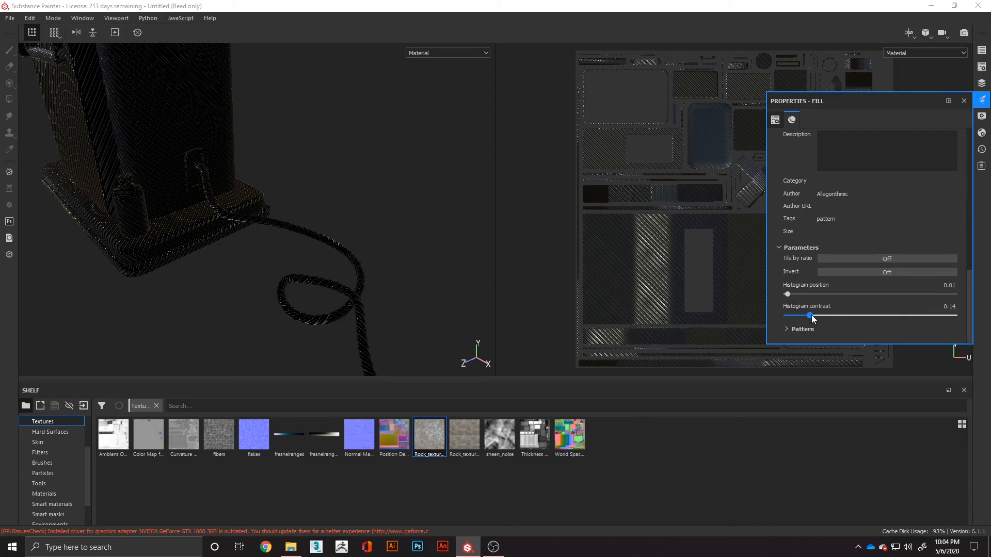
left_click_drag(941, 327, 895, 338)
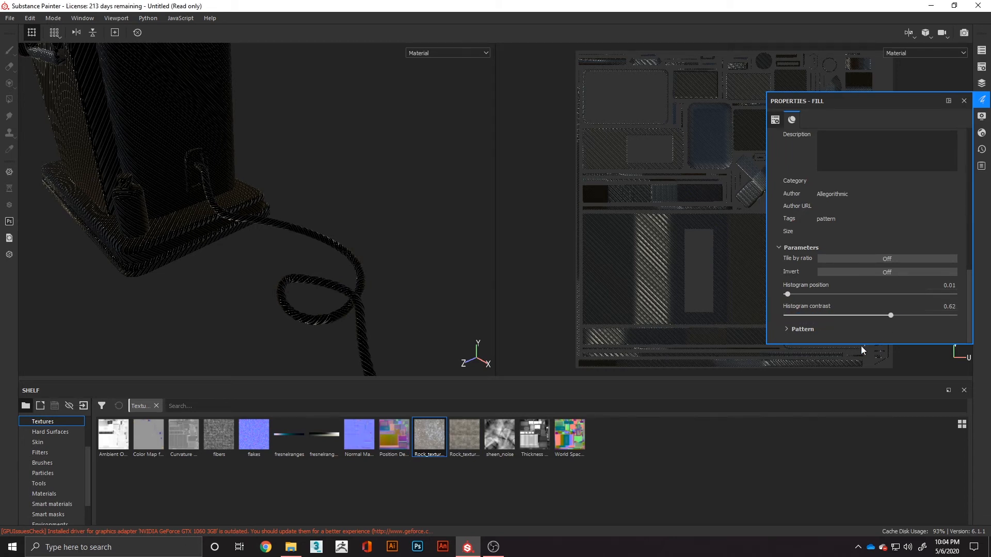
- Set the Stripes height texture's pattern to 11 stripes, width 0.08 and softness 0.15
left_click(801, 330)
scroll(797, 331, "down", 2)
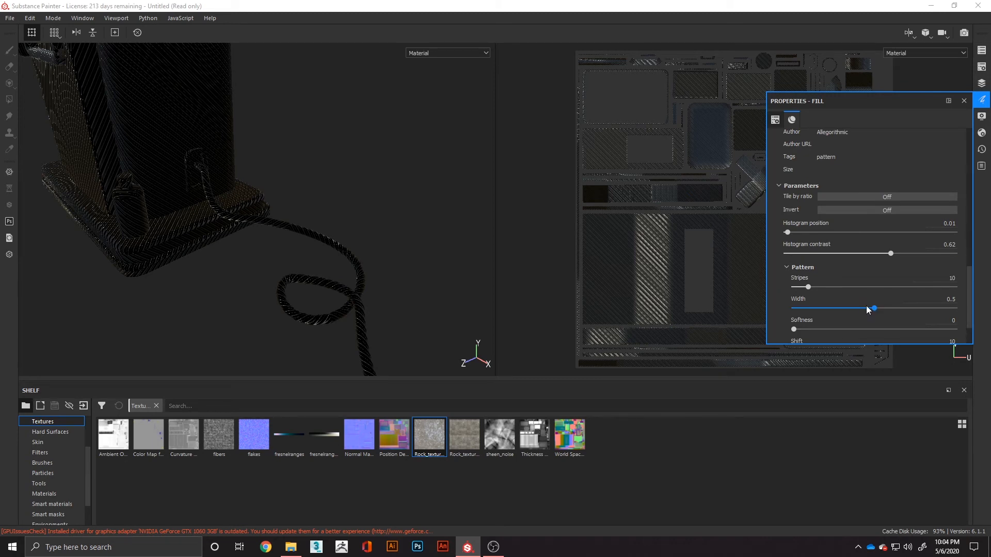
left_click_drag(872, 310, 810, 302)
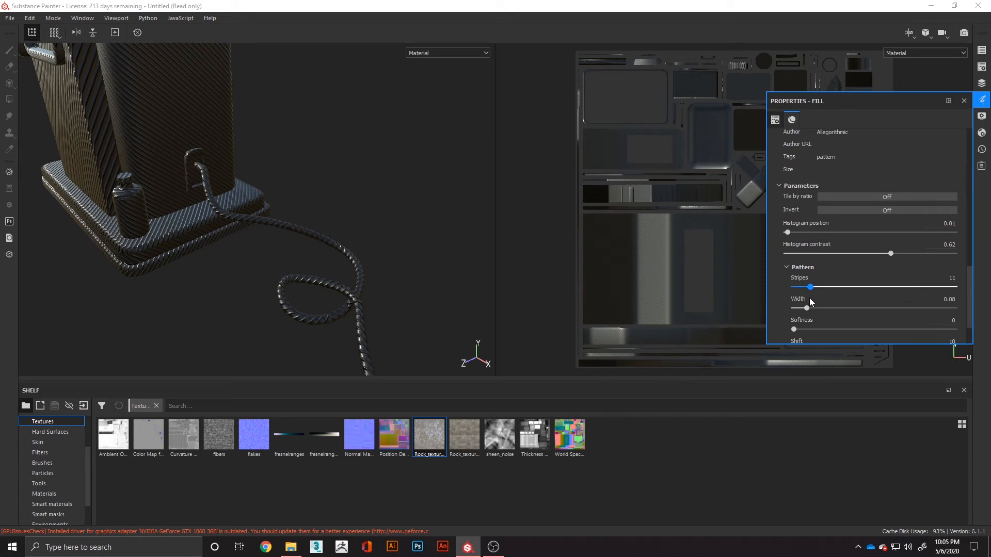
left_click_drag(794, 330, 822, 330)
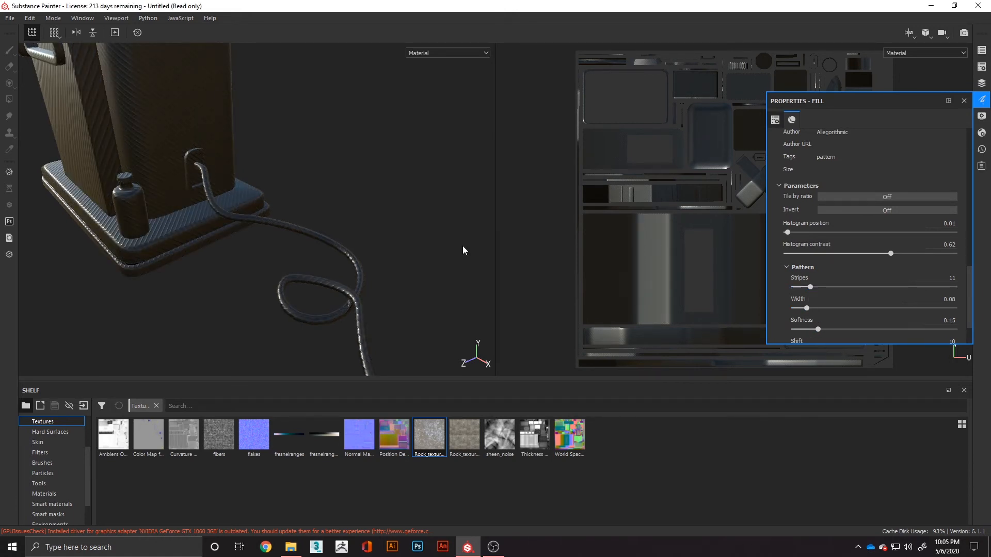
- Turn on Invert for the Stripes height texture and inspect the stripe relief along the power cord
left_click_drag(361, 310, 266, 263, "alt")
scroll(269, 261, "up", 6)
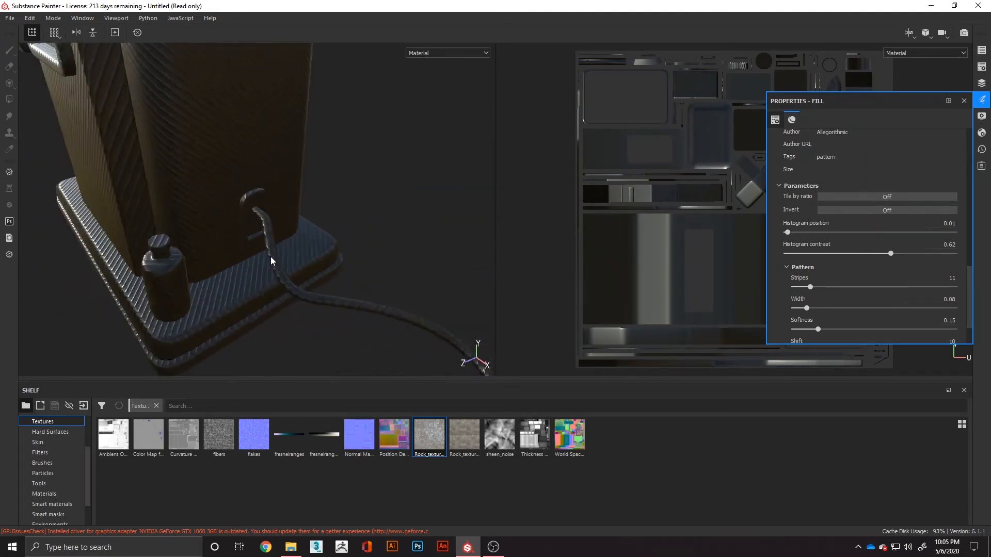
scroll(293, 262, "down", 4)
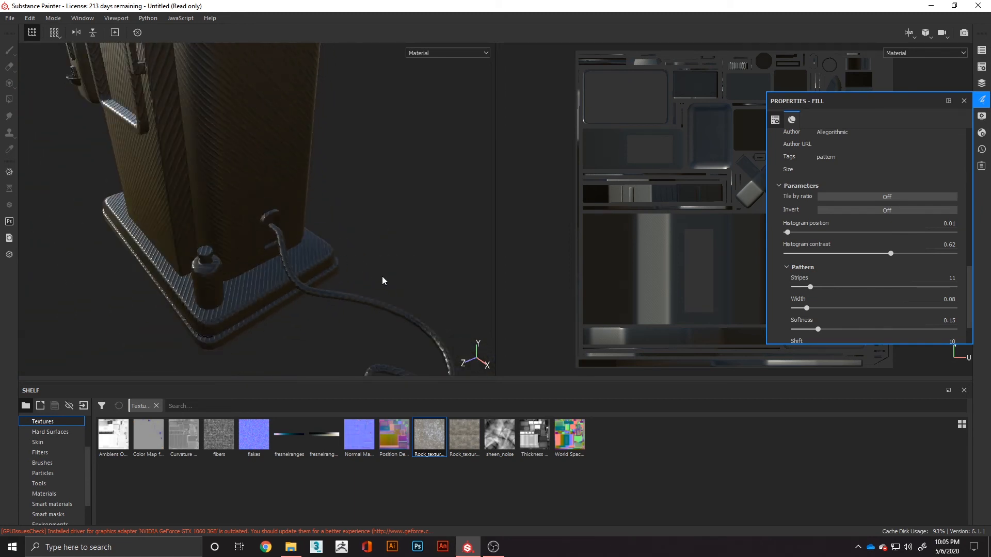
middle_click_drag(382, 279, 332, 274, "alt")
left_click_drag(332, 274, 360, 267, "alt")
scroll(360, 268, "down", 1)
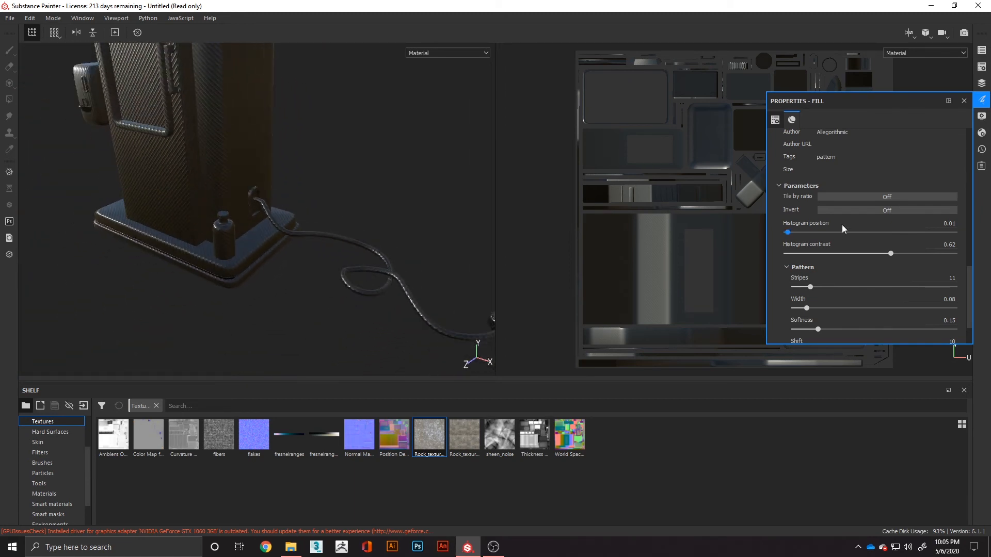
left_click(868, 213)
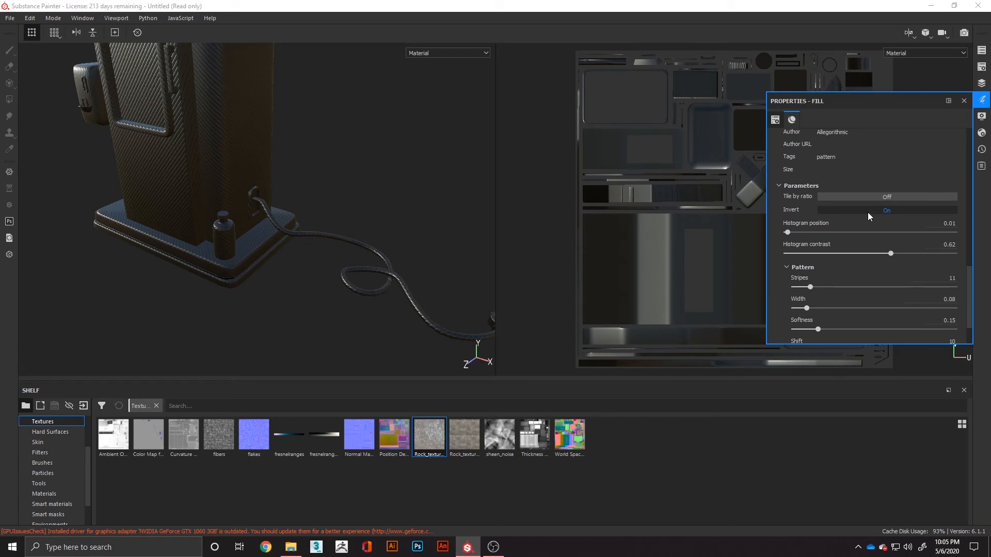
scroll(842, 294, "down", 2)
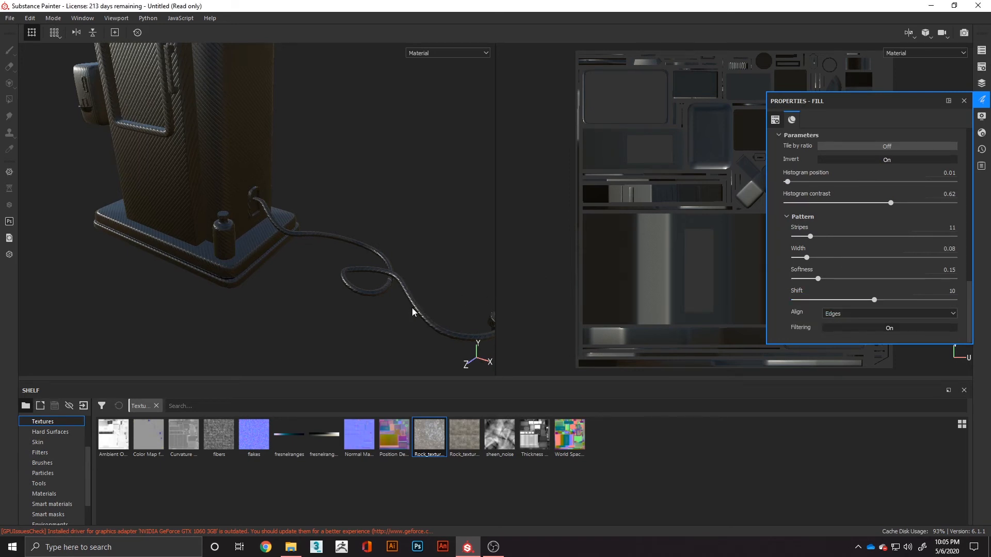
scroll(408, 306, "down", 1)
scroll(407, 305, "up", 4)
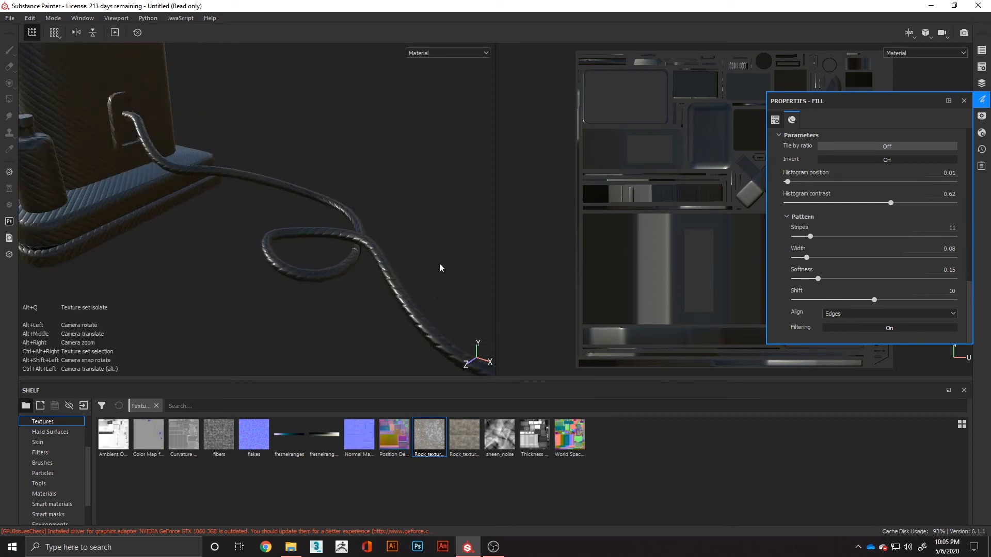
left_click_drag(442, 274, 289, 186, "alt")
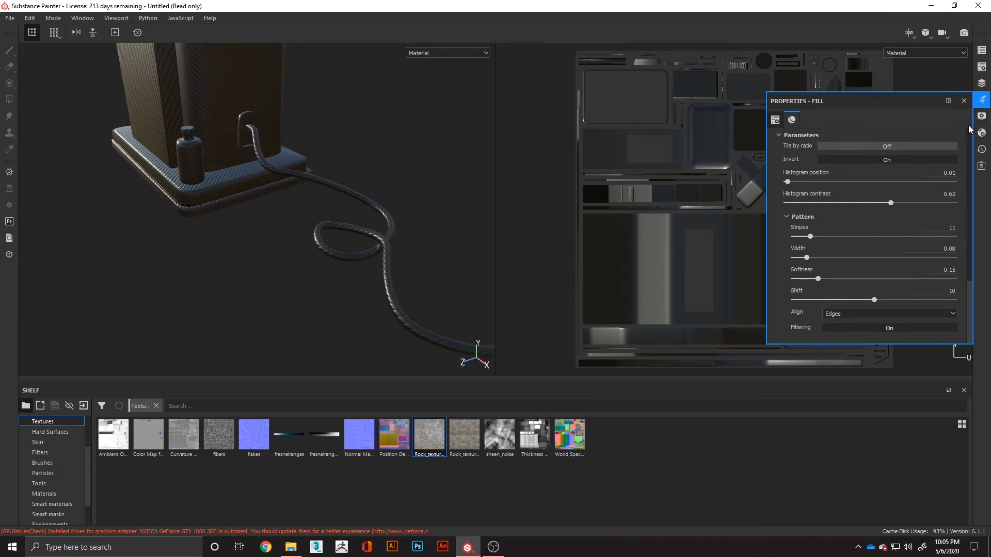
- Review the fill layer's settings, from UV transformations and material channels to base color, metallic, roughness, normal and height
left_click(981, 83)
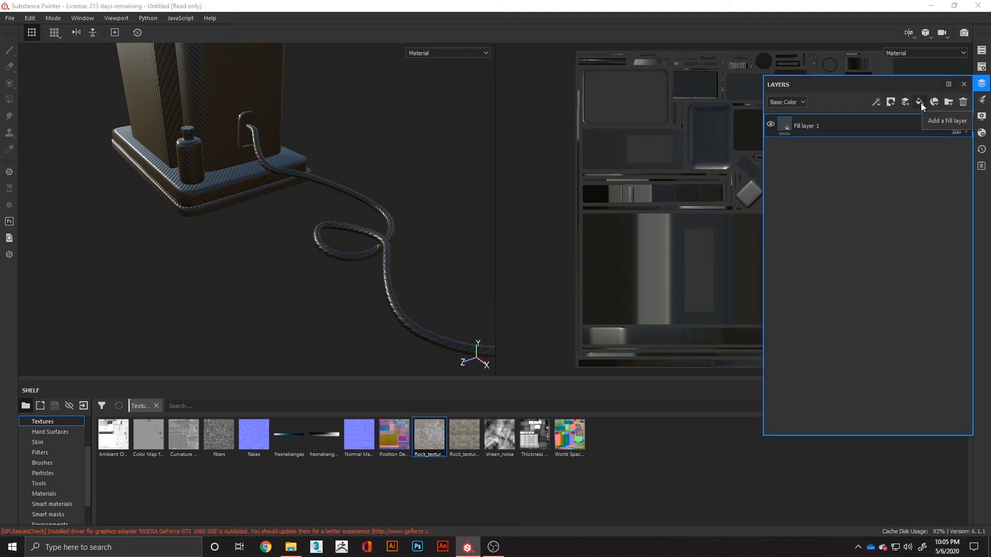
left_click(982, 99)
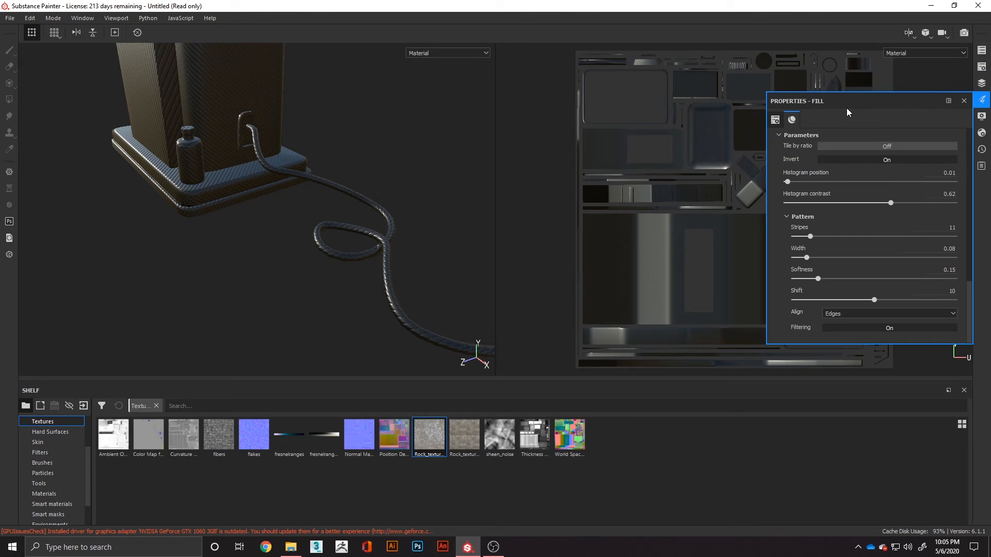
scroll(844, 197, "up", 5)
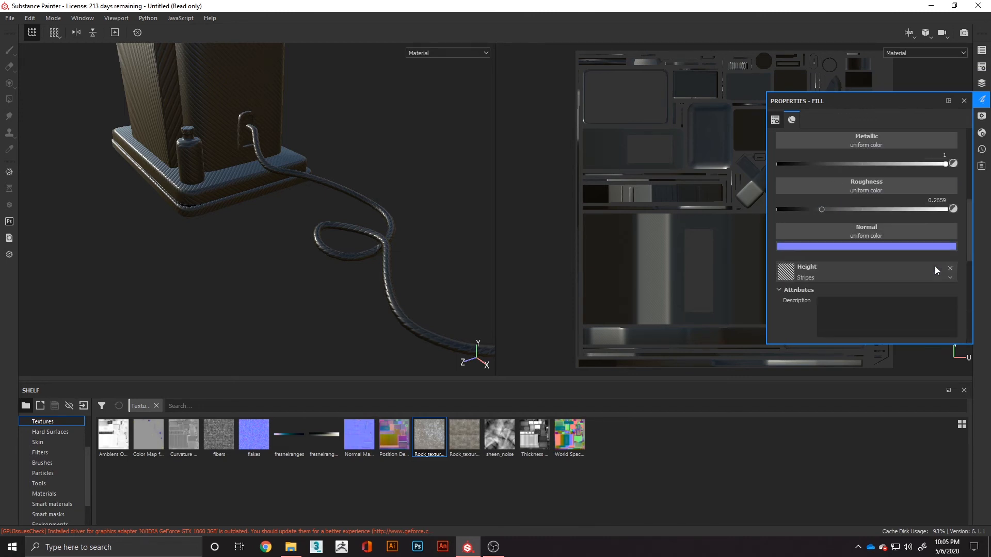
left_click(950, 278)
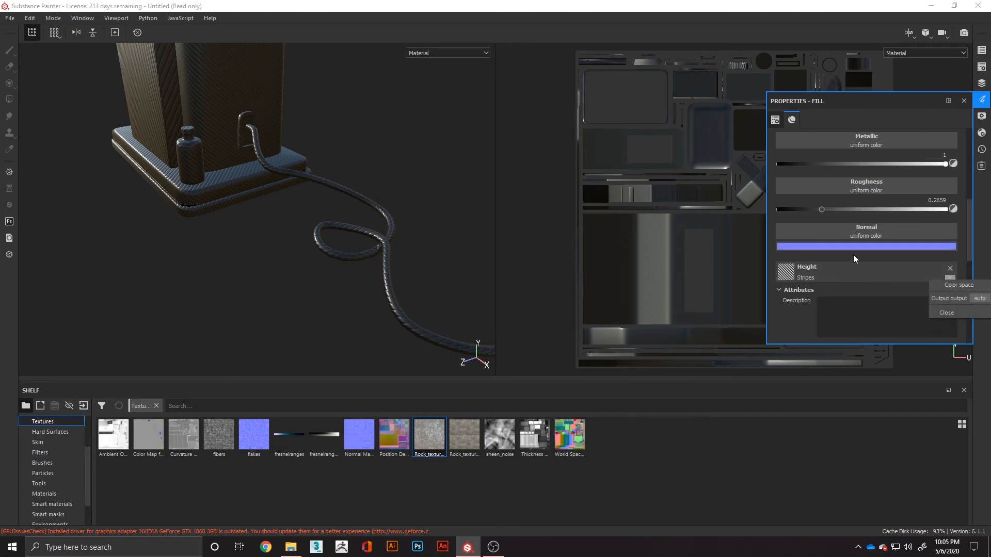
scroll(851, 253, "up", 5)
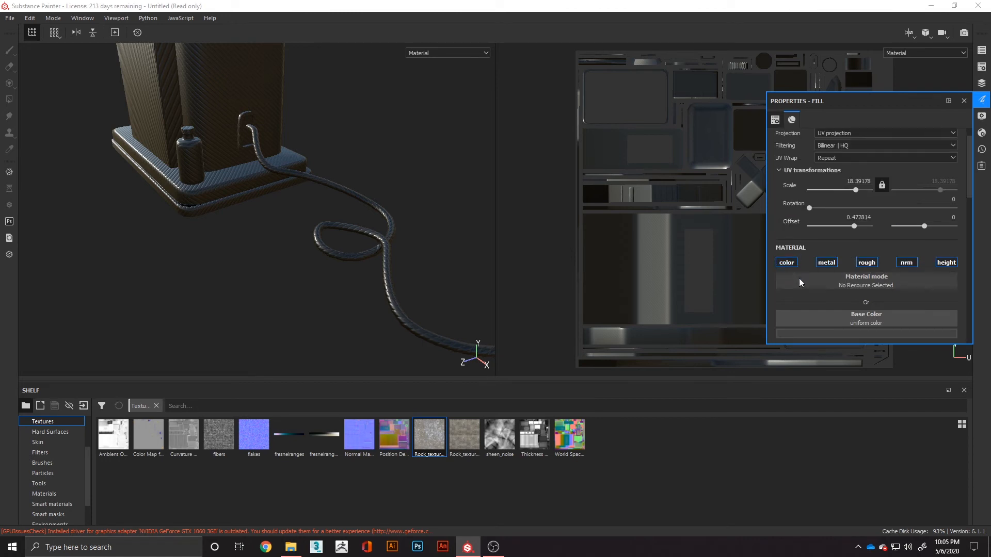
scroll(800, 283, "down", 2)
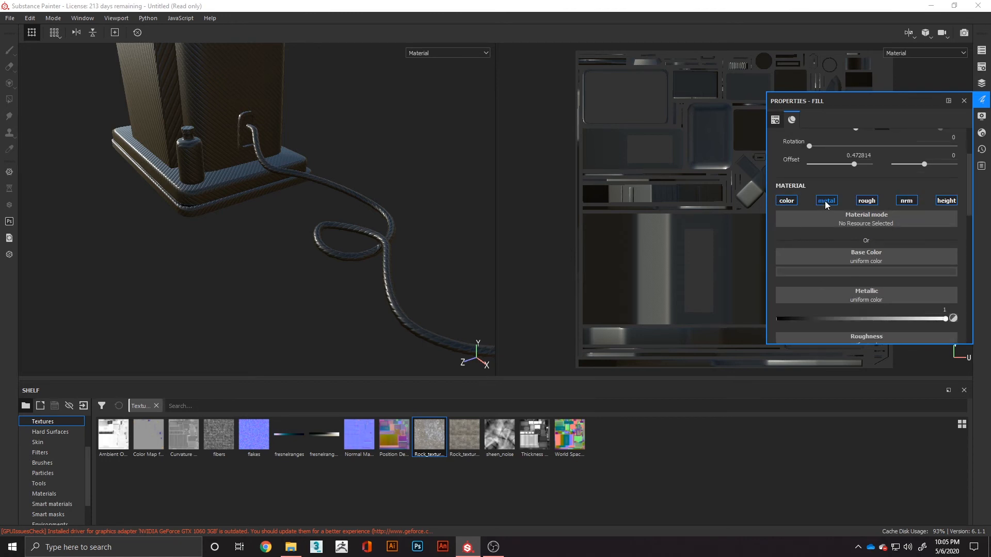
scroll(893, 278, "down", 2)
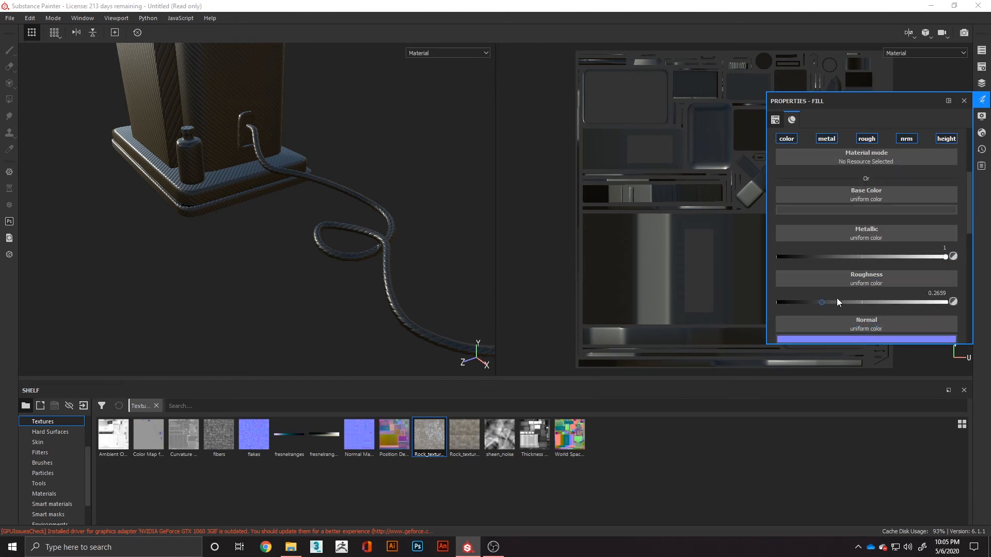
scroll(838, 300, "down", 2)
scroll(811, 282, "down", 2)
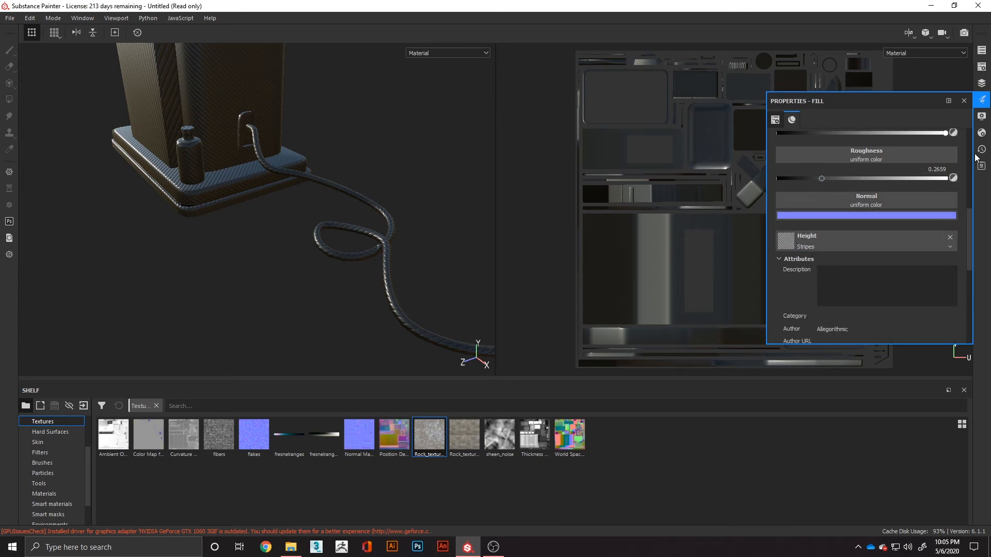
left_click(984, 100)
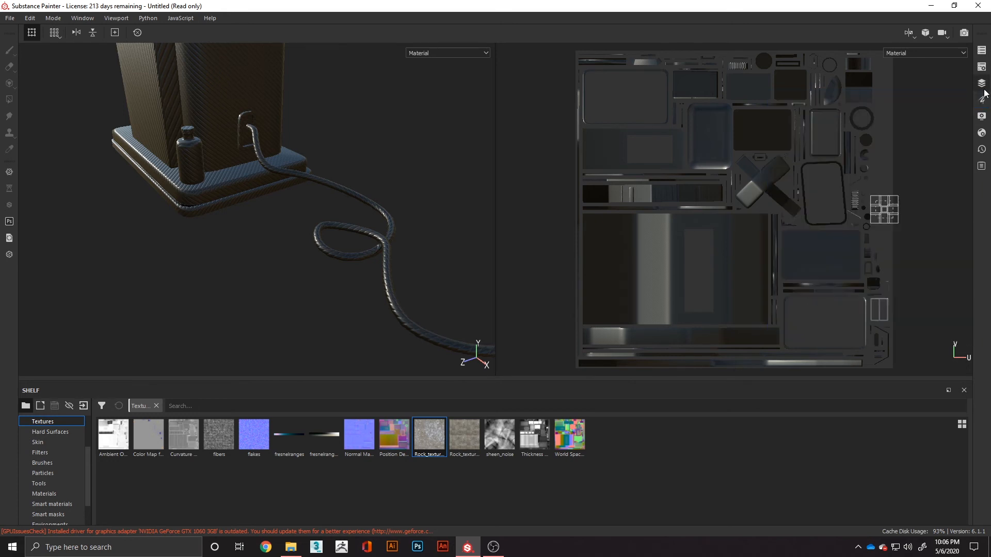
- Rename the fill layer as Cord
left_click(981, 83)
right_click(800, 125)
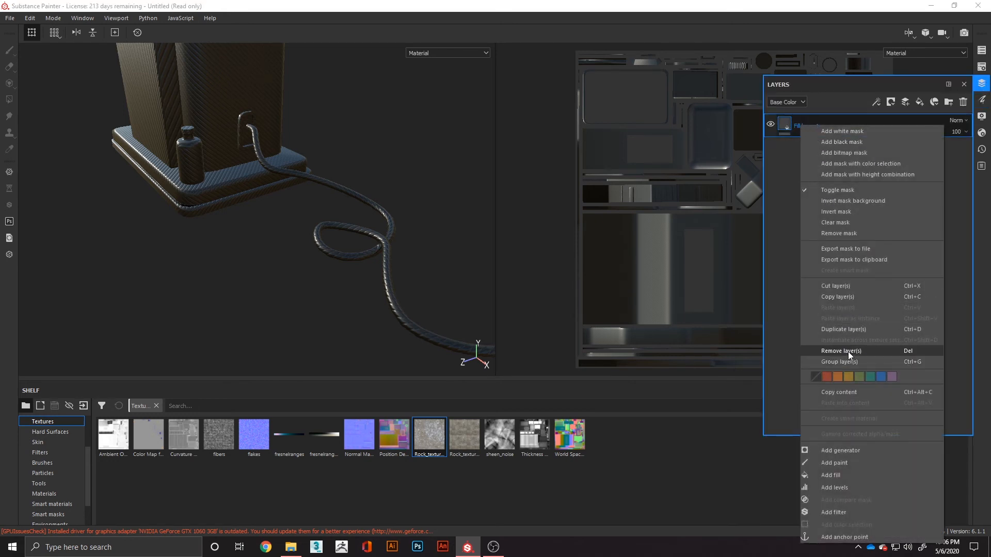
left_click(775, 210)
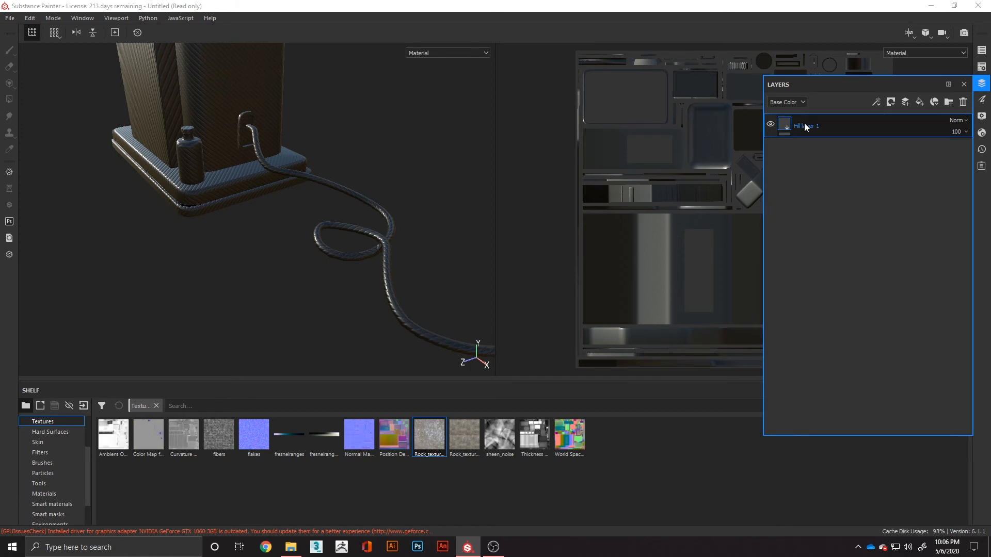
type("c")
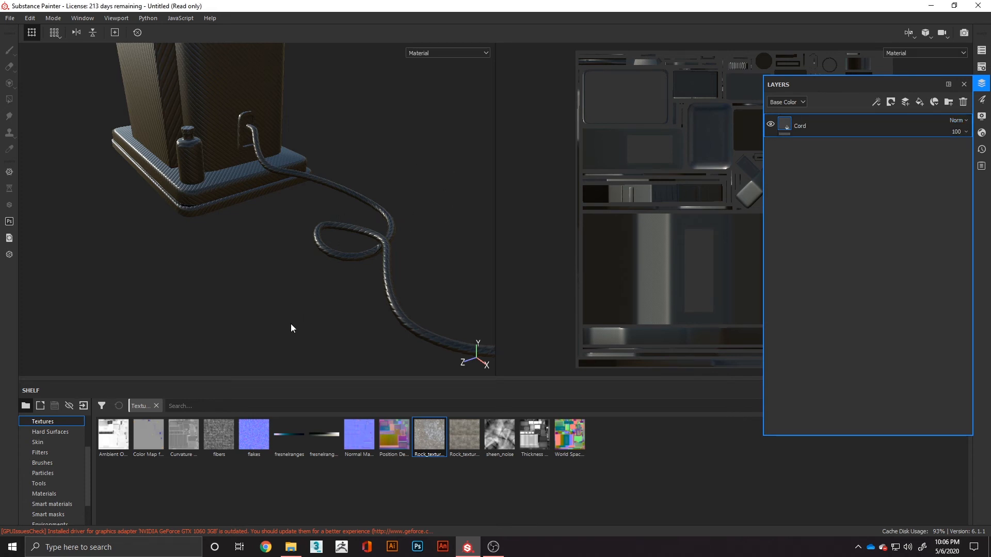
- Add a black mask to the Cord layer
right_click(783, 124)
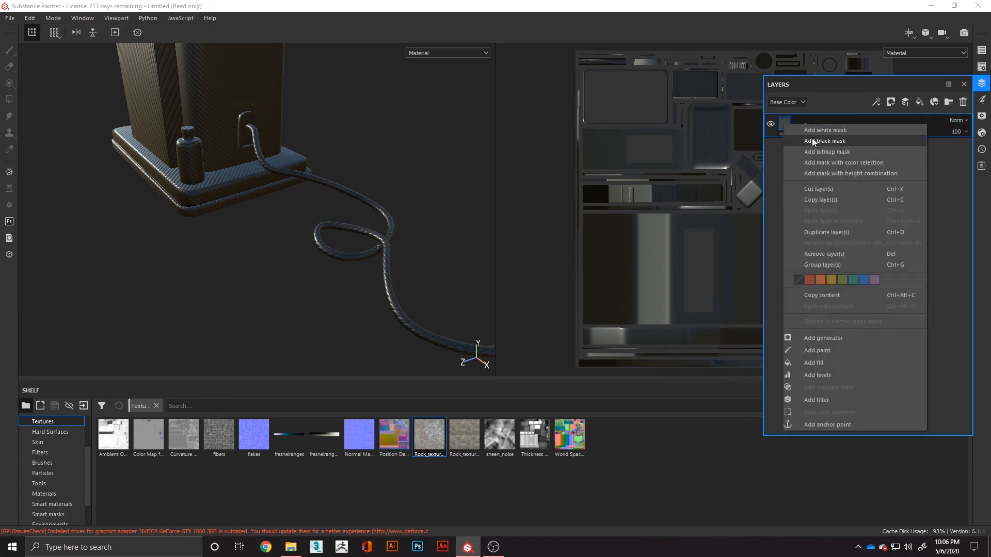
left_click(817, 139)
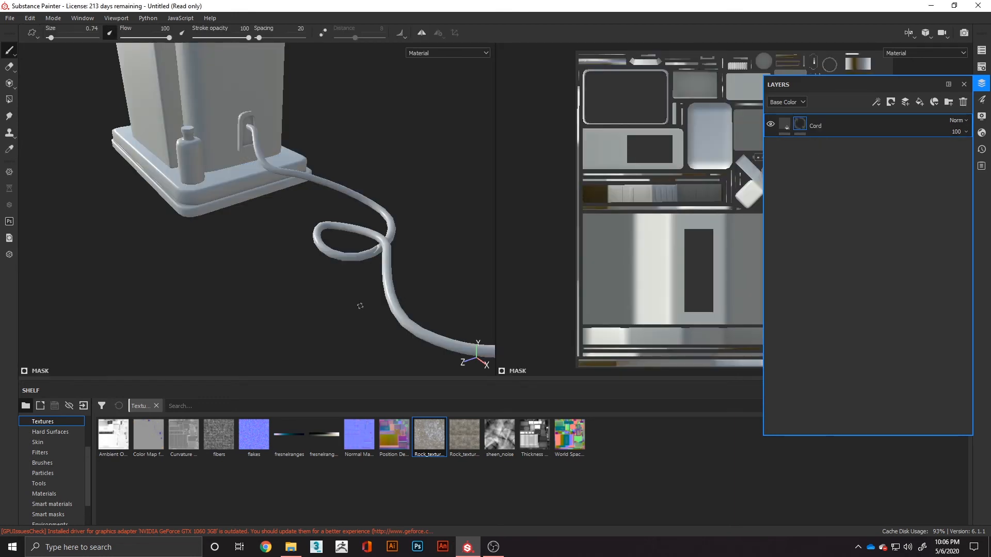
middle_click_drag(333, 316, 267, 346, "alt")
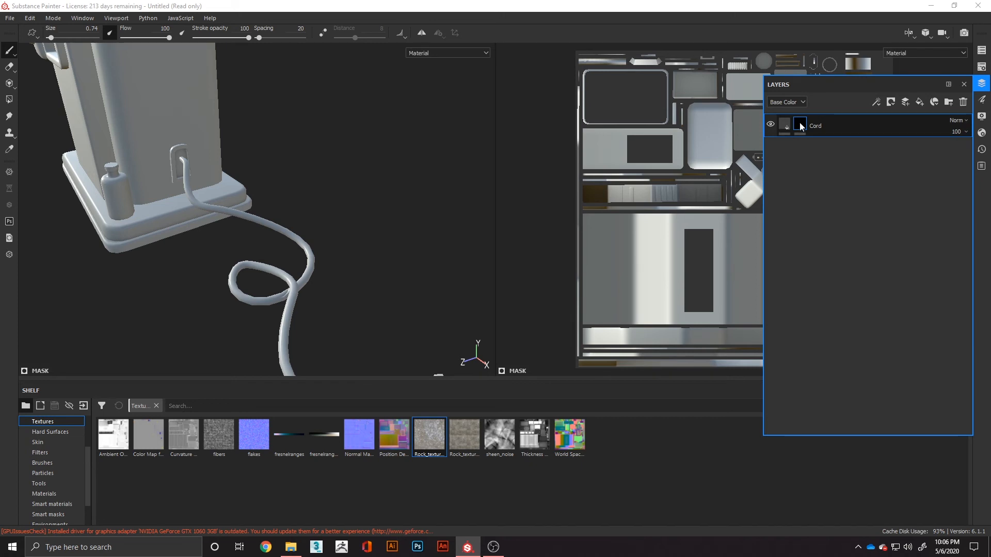
- Switch between the Cord layer's fill content and its black mask to compare the tools available for each
mouse_move(801, 127)
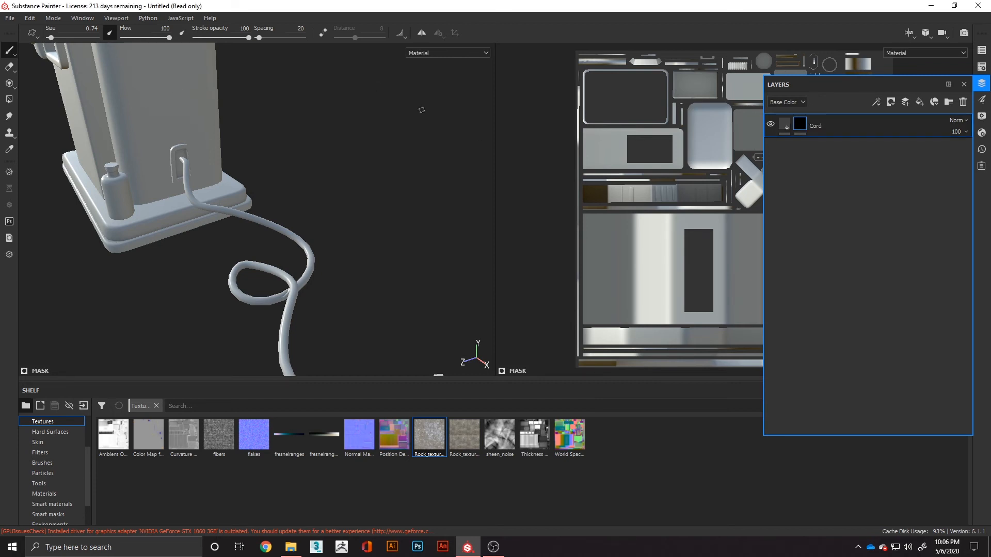
left_click(785, 124)
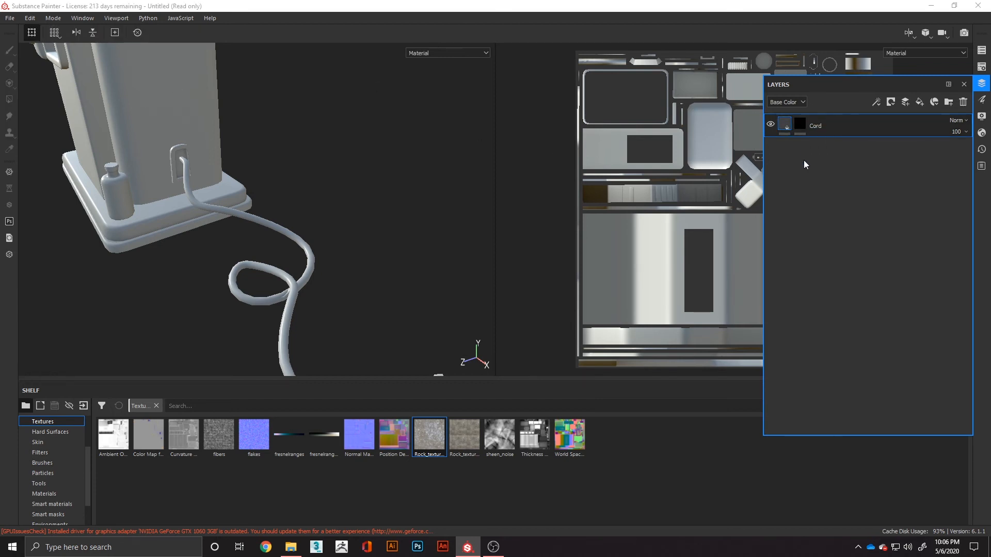
left_click(799, 128)
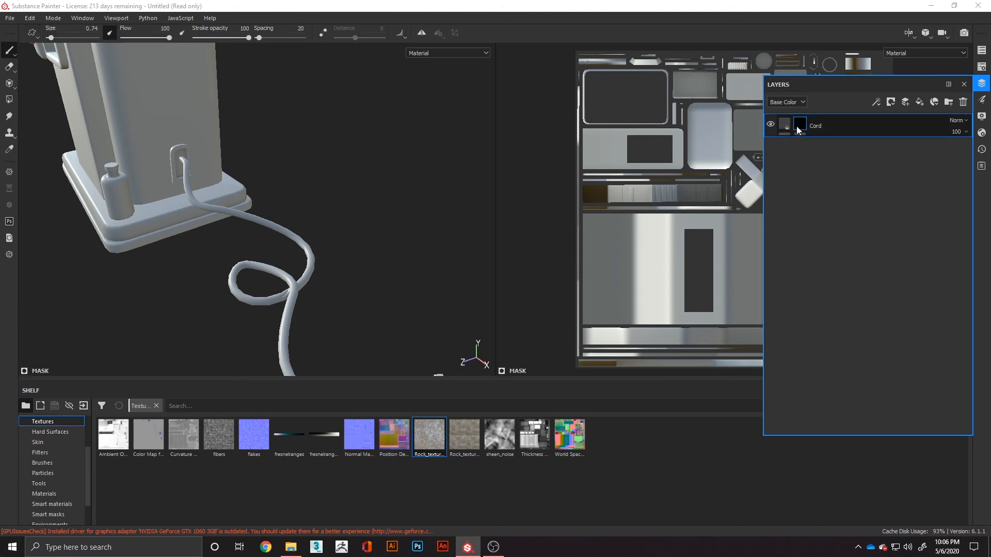
left_click(786, 125)
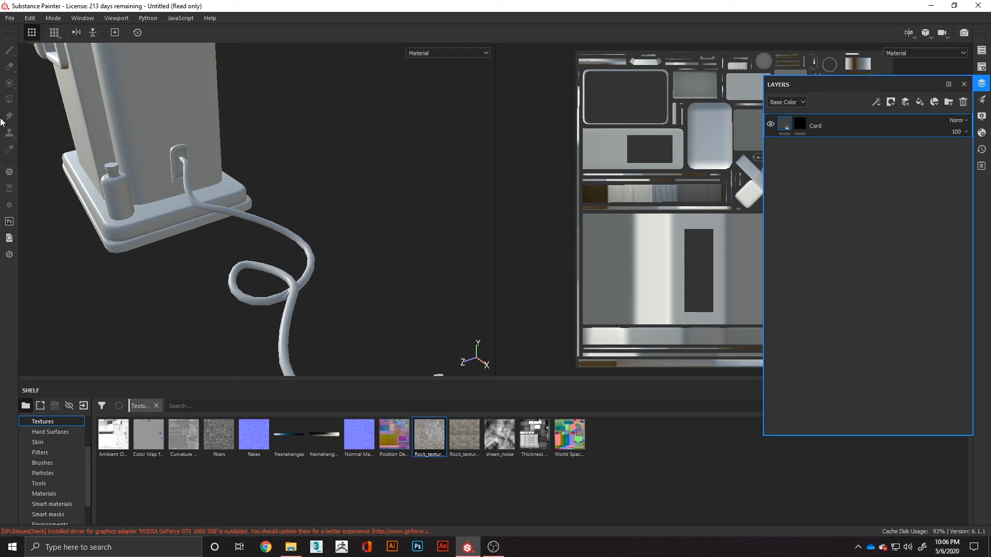
middle_click_drag(184, 261, 247, 264, "alt")
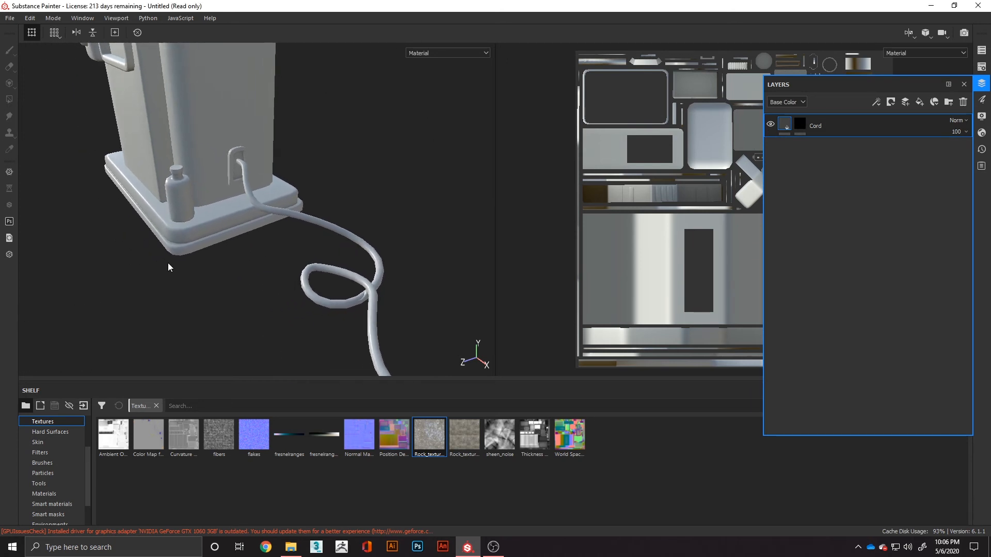
left_click_drag(168, 264, 237, 274, "alt")
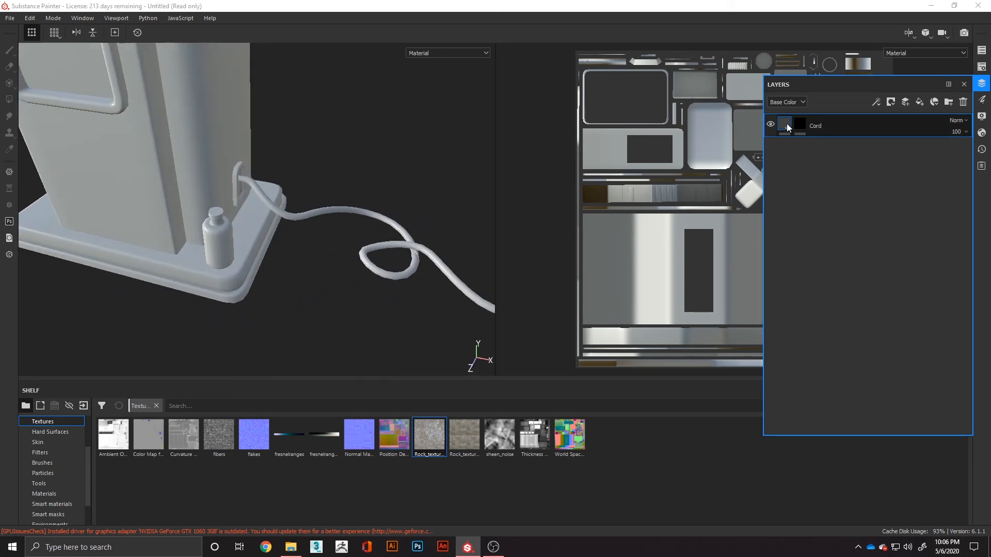
- Compare the fill properties of the Cord layer with the paint properties of its mask, leaving the mask selected
left_click(787, 125)
left_click(982, 100)
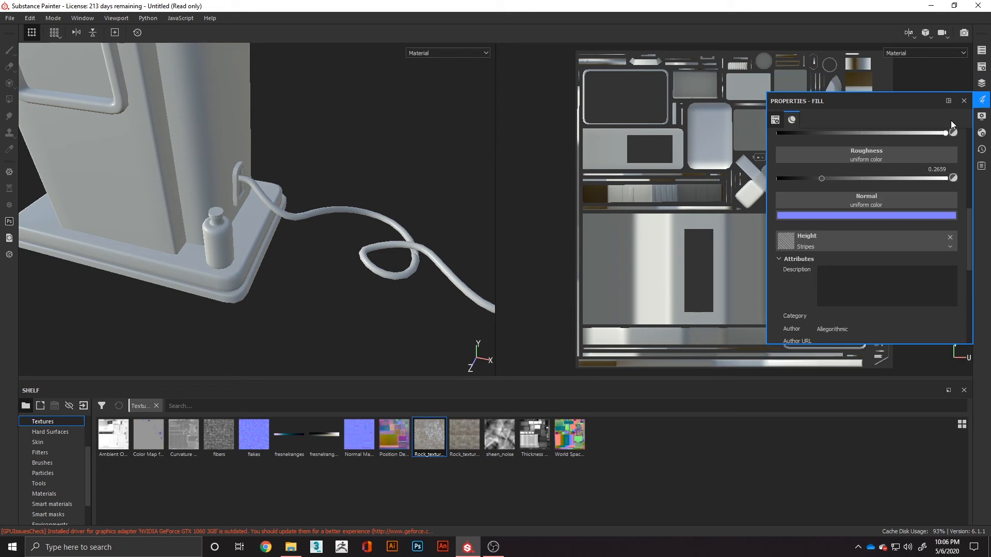
left_click(983, 84)
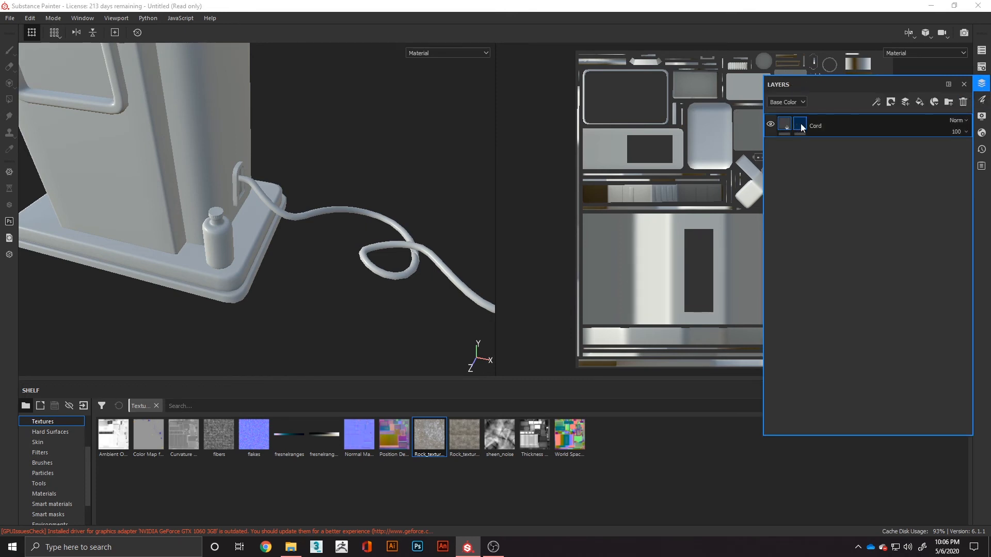
left_click(800, 124)
left_click(982, 100)
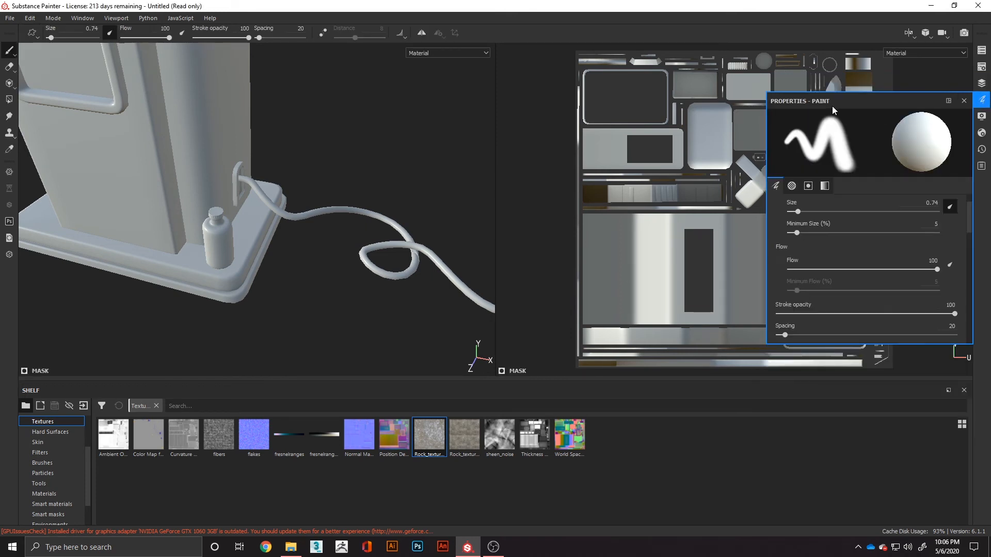
left_click(982, 84)
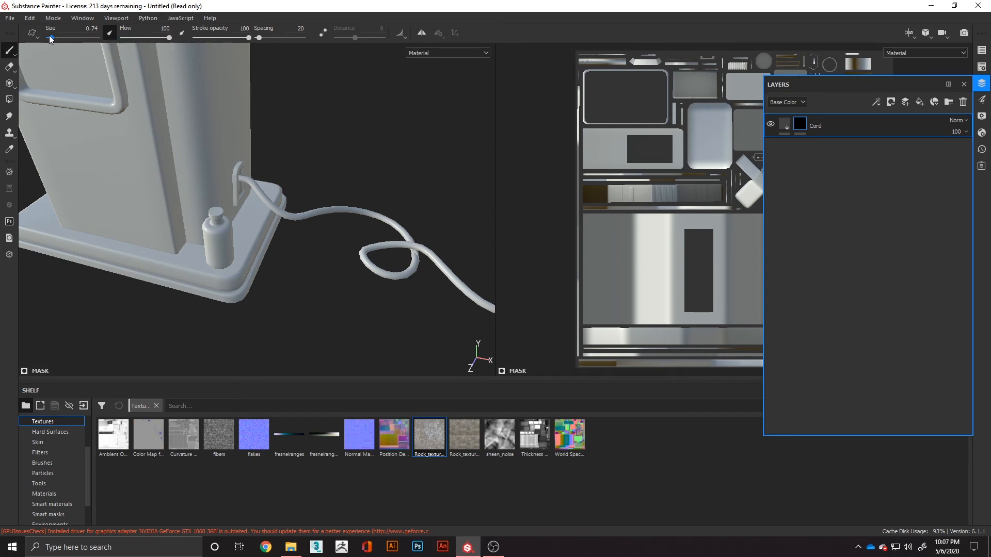
- Try painting the Cord mask onto the machine's front panel with a brush size of 2.84, and undo the stroke
left_click_drag(51, 38, 55, 39)
left_click_drag(65, 101, 116, 178)
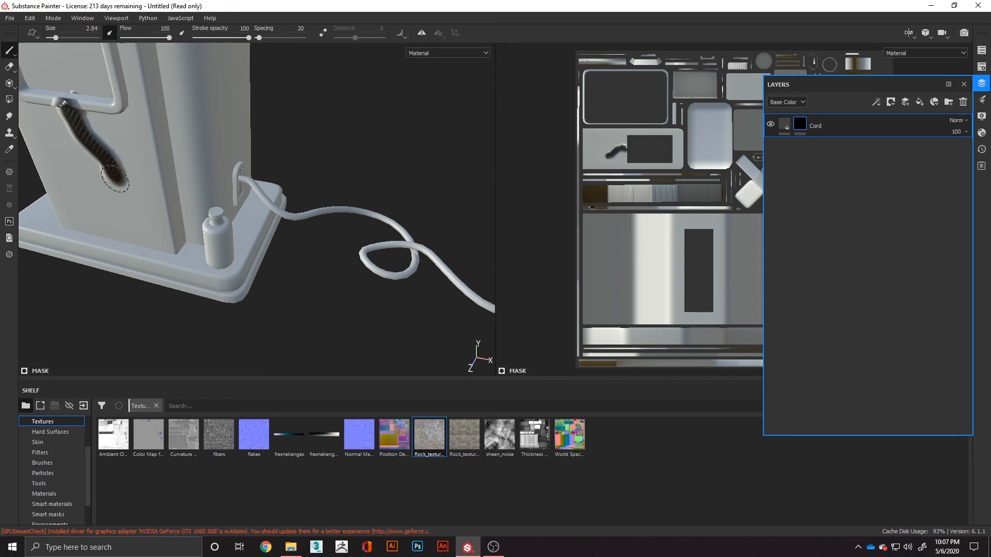
key("ctrl+z")
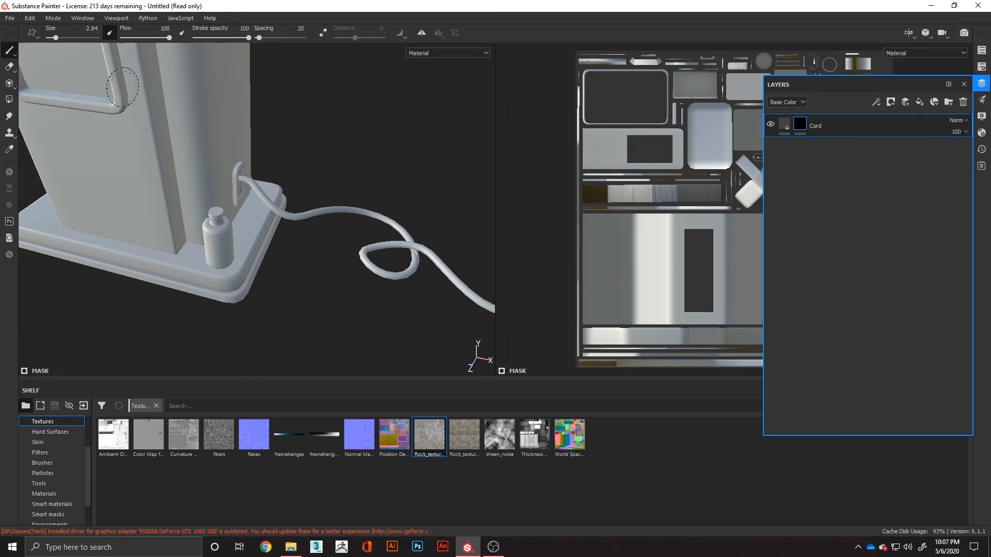
- Change the Cord layer's fill base color to bright red
left_click(785, 132)
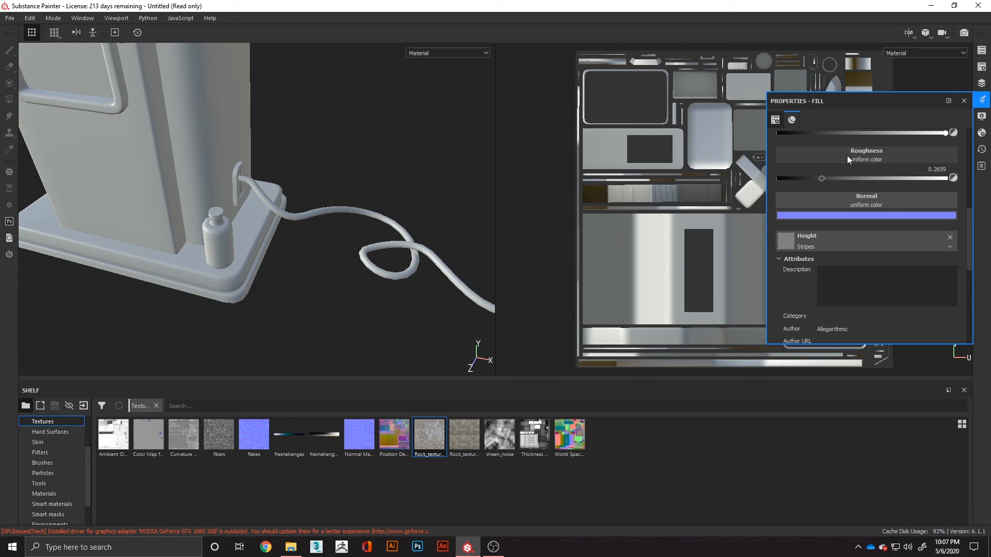
scroll(847, 156, "up", 4)
left_click(853, 210)
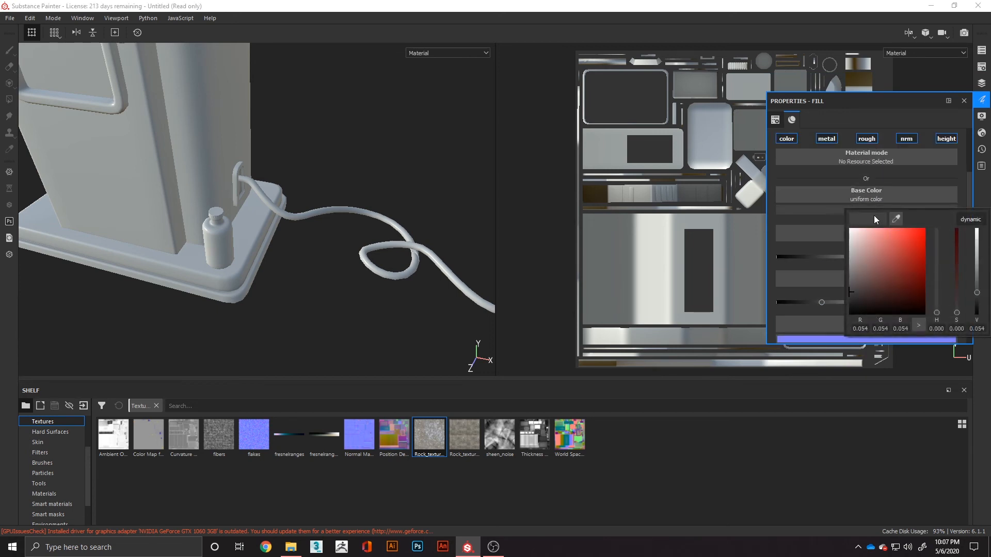
left_click(95, 138)
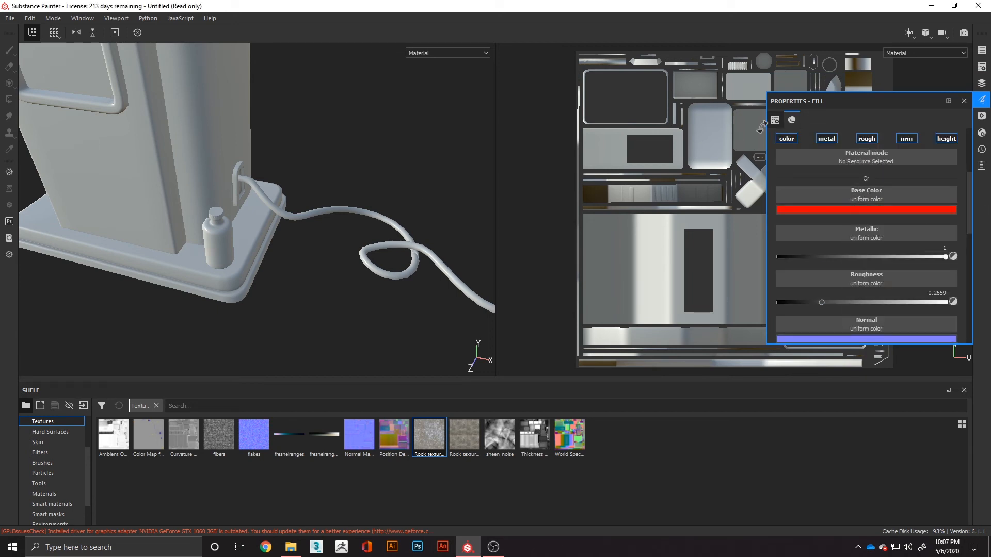
- Select the Cord mask, try a zigzag stroke across the machine's front and side, and undo it
left_click(982, 83)
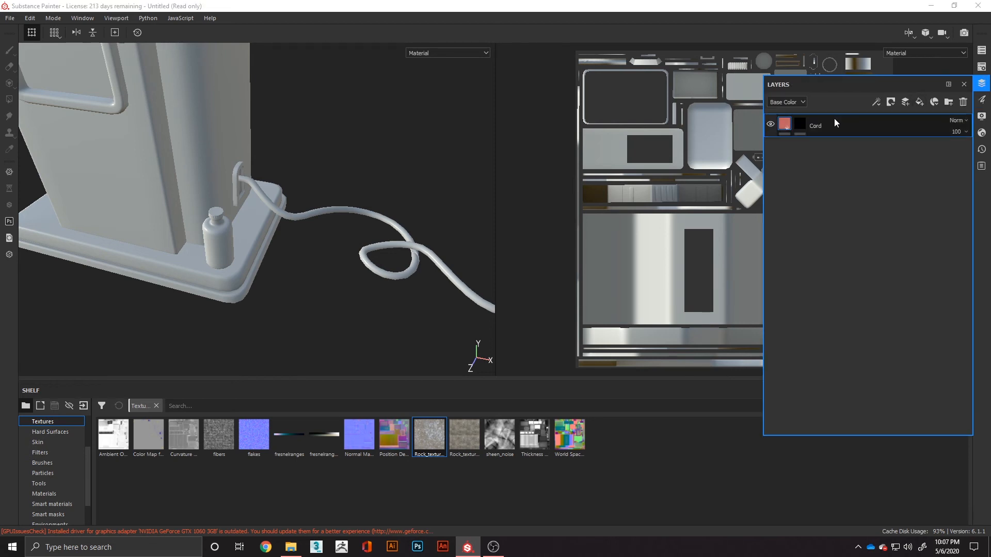
left_click(802, 123)
mouse_move(63, 149)
left_mouse_down()
mouse_move(104, 194)
mouse_move(128, 181)
mouse_move(143, 153)
mouse_move(85, 111)
mouse_move(155, 60)
mouse_move(170, 67)
mouse_move(164, 74)
left_mouse_up()
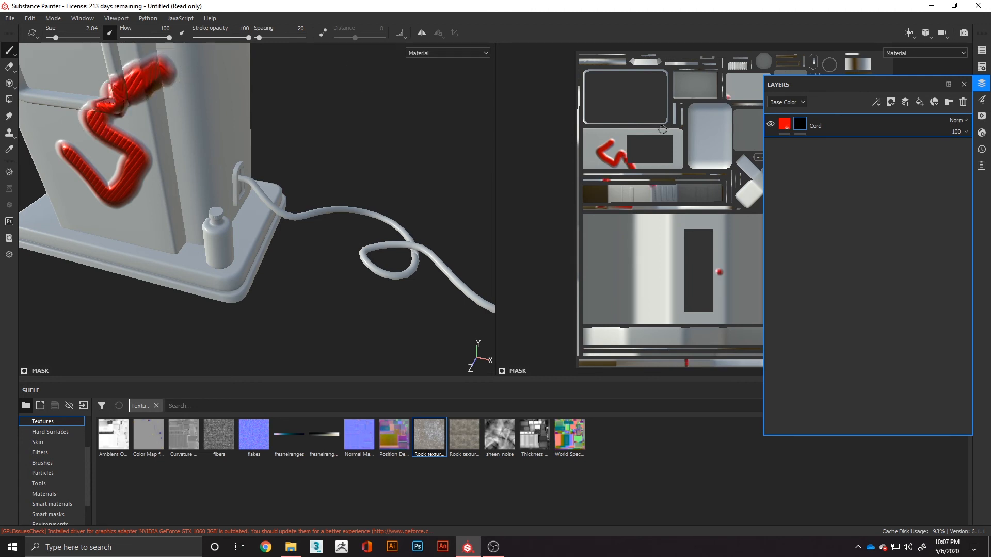
key("ctrl+z")
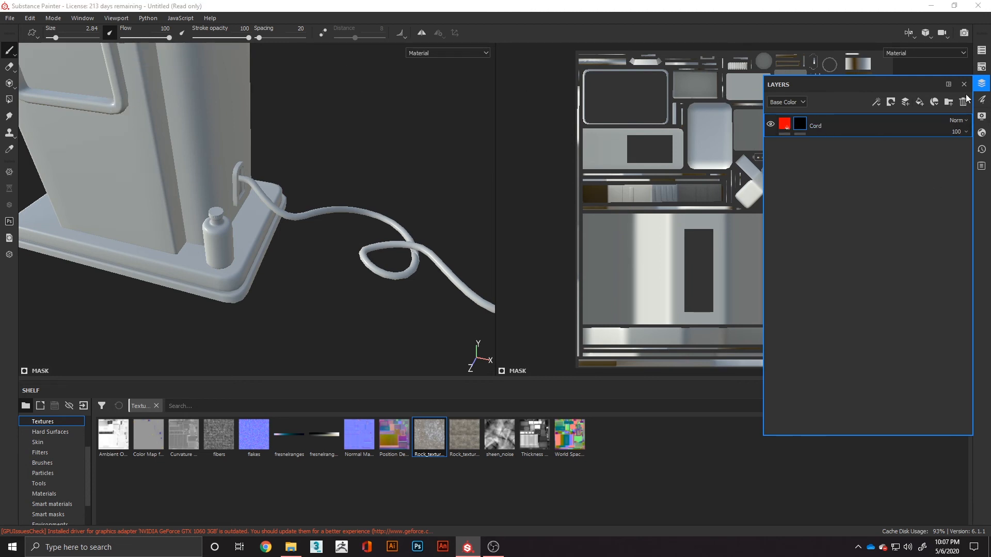
- Set the Cord fill's base color to a near-black of 0.036 per RGB channel and reselect the layer's mask
left_click(785, 125)
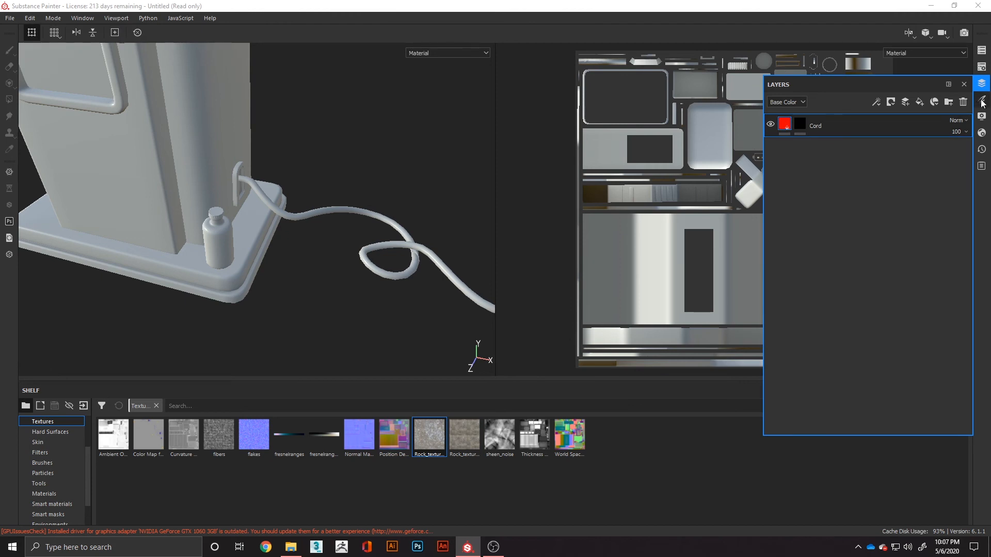
left_click(872, 209)
left_click_drag(865, 283, 805, 297)
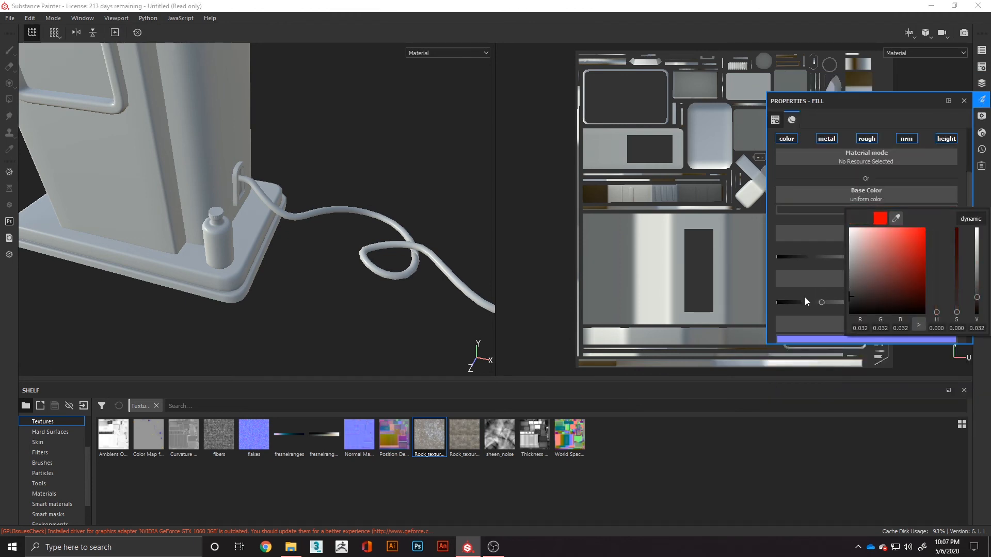
left_click(982, 83)
left_click(801, 125)
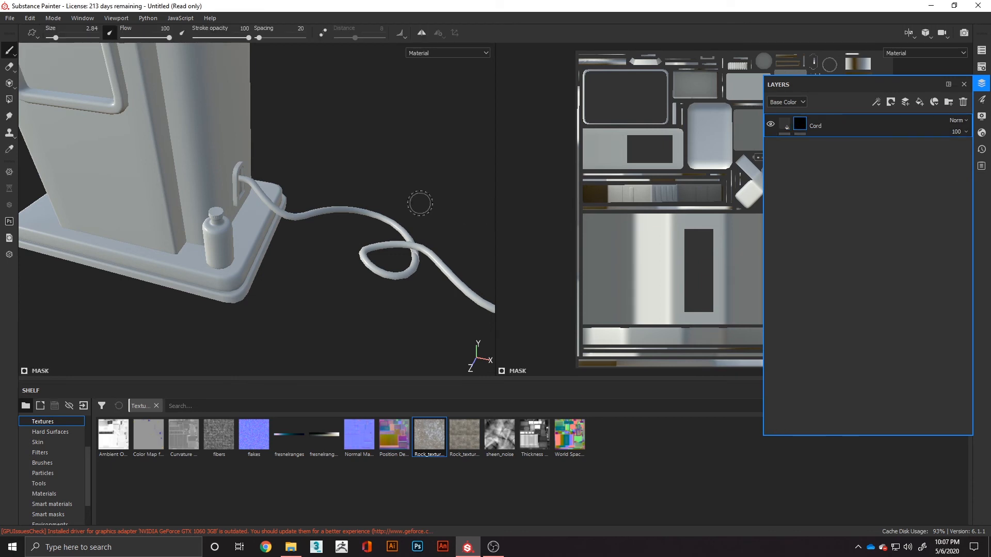
- Try brushing the mask onto the power cord by hand, and undo the stroke
middle_click_drag(403, 190, 267, 157)
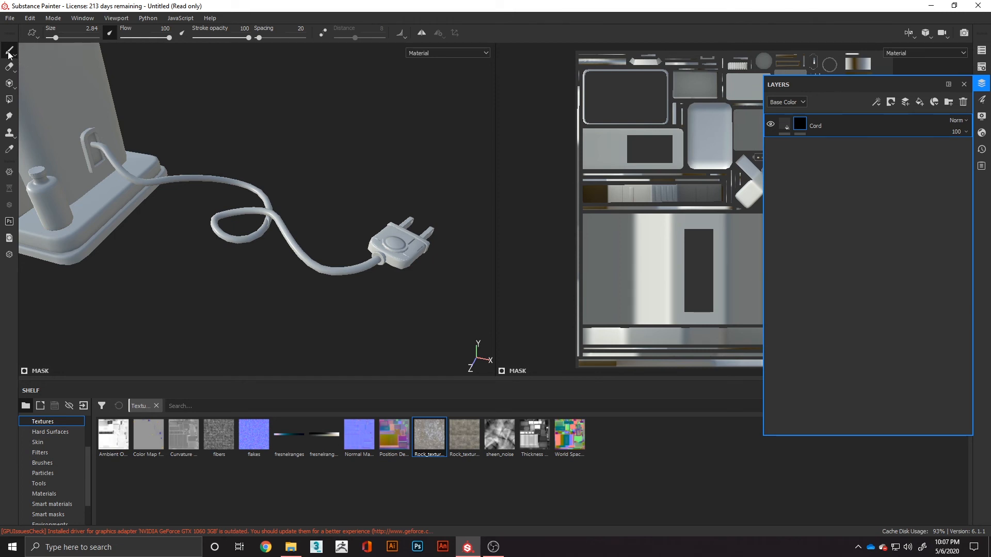
mouse_move(203, 177)
left_mouse_down()
mouse_move(267, 208)
mouse_move(252, 237)
mouse_move(222, 246)
mouse_move(231, 229)
mouse_move(223, 214)
mouse_move(261, 203)
mouse_move(221, 179)
left_mouse_up()
key("ctrl+z")
- Activate the Polygon Fill tool for the Cord mask in triangle fill mode
left_click(9, 84)
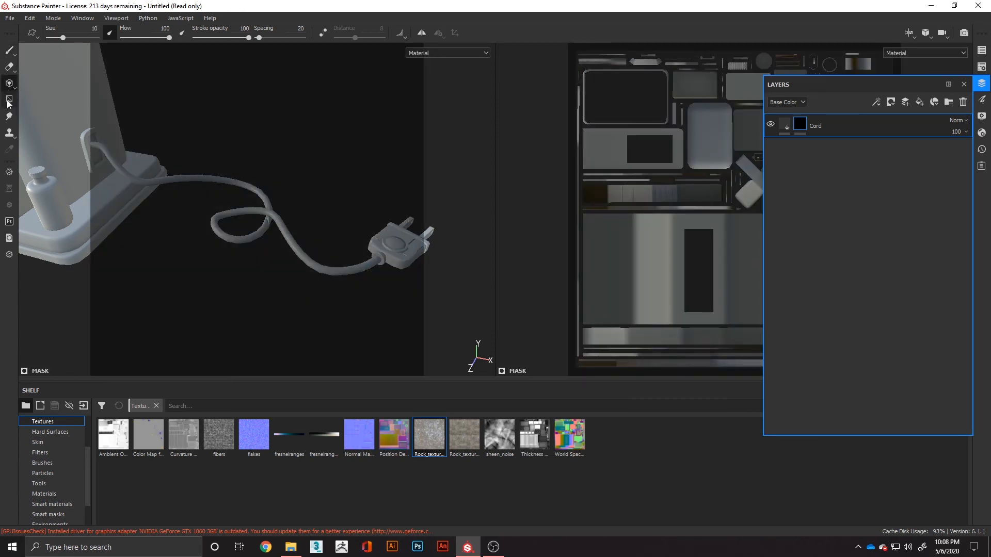
left_click(9, 100)
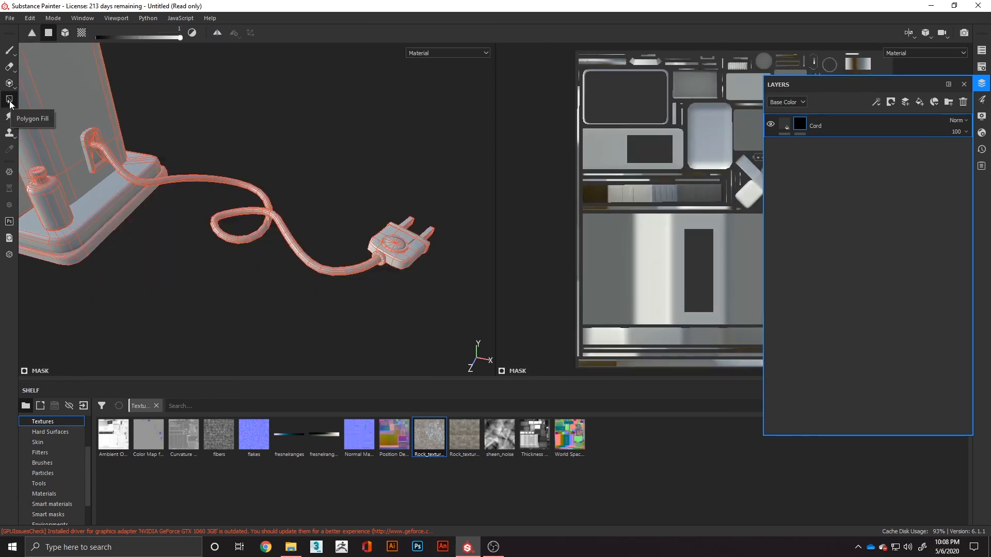
left_click(32, 33)
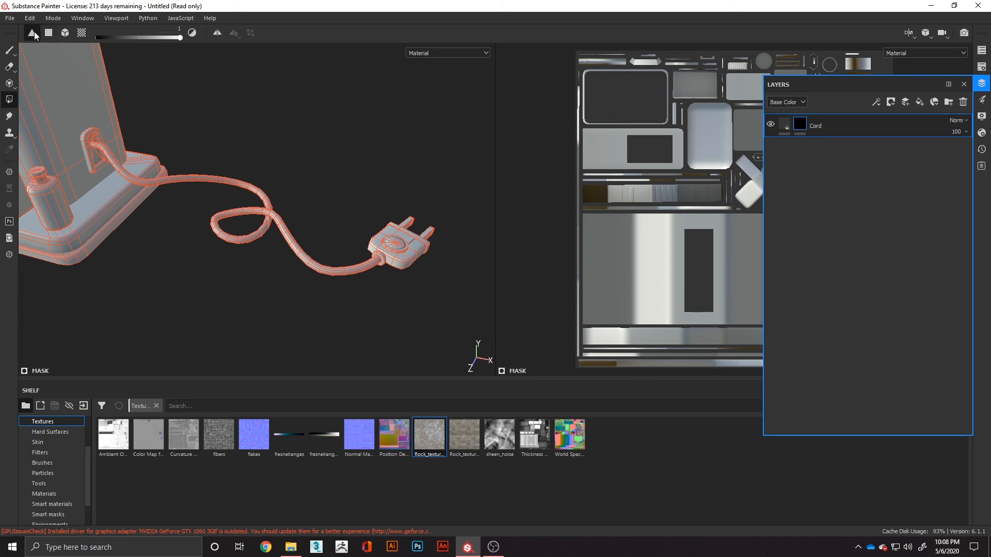
- Try revealing the material on individual triangles along the cord's lower curve, and undo the fill
scroll(354, 314, "up", 2)
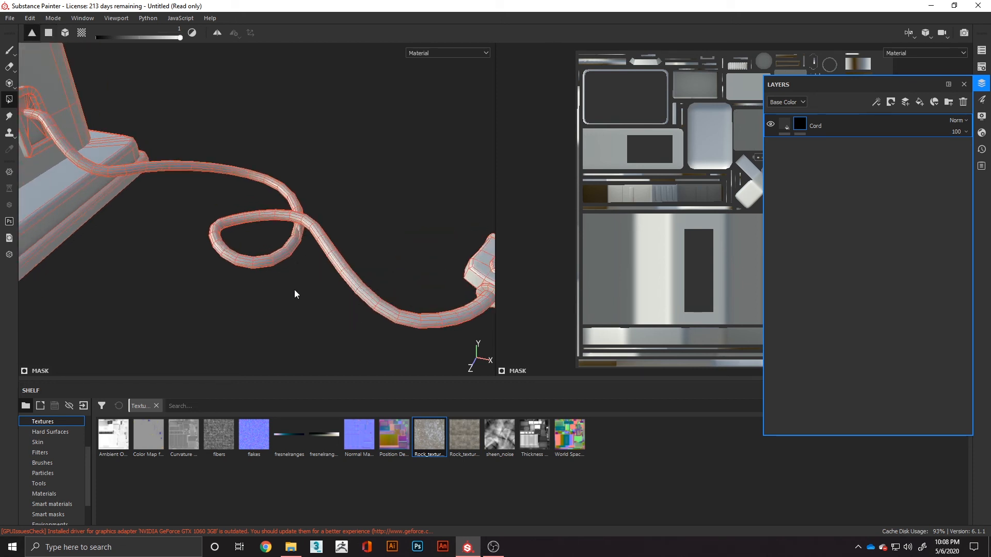
middle_click_drag(295, 289, 210, 258, "alt")
scroll(284, 274, "up", 4)
middle_click_drag(290, 291, 240, 250, "alt")
left_click_drag(232, 262, 239, 264)
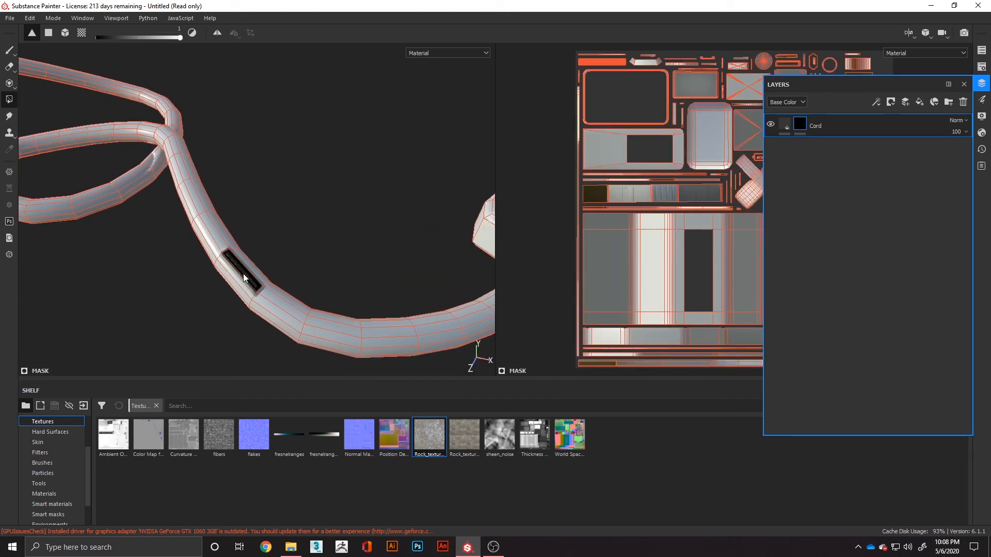
key("ctrl+z")
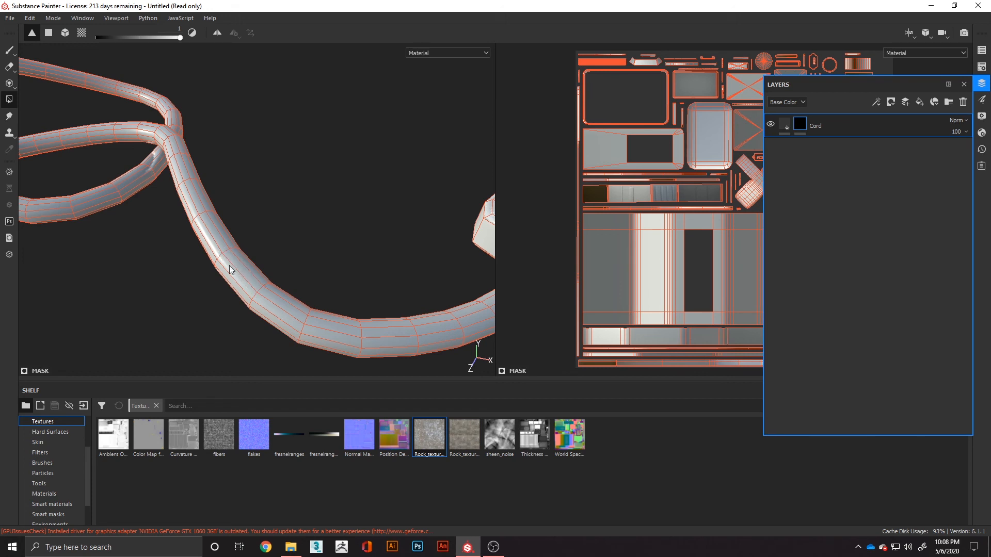
- Try filling groups of polygons on the cord's lower bend by area selection, and undo both fills
left_click(48, 34)
left_click_drag(199, 267, 330, 261)
left_click_drag(201, 329, 347, 245)
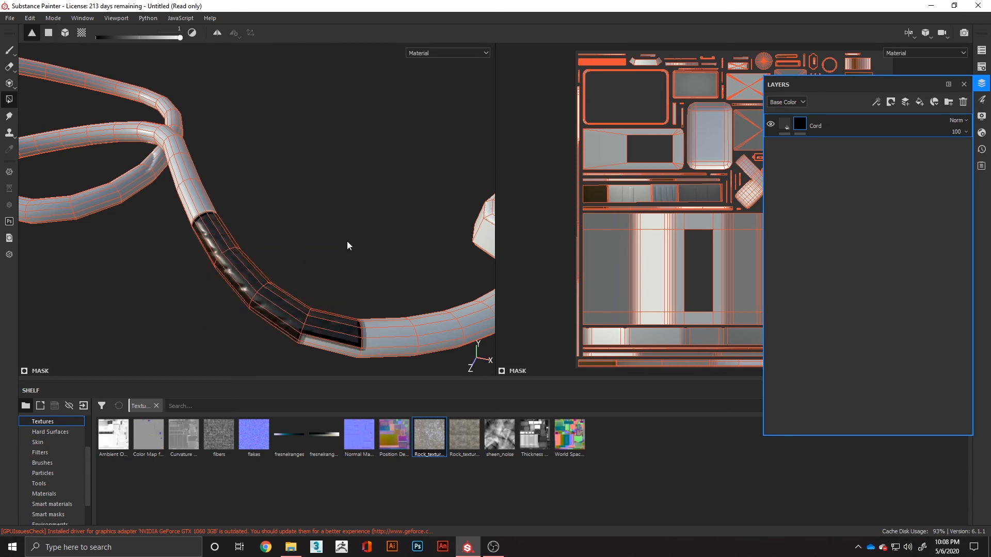
key("ctrl+z")
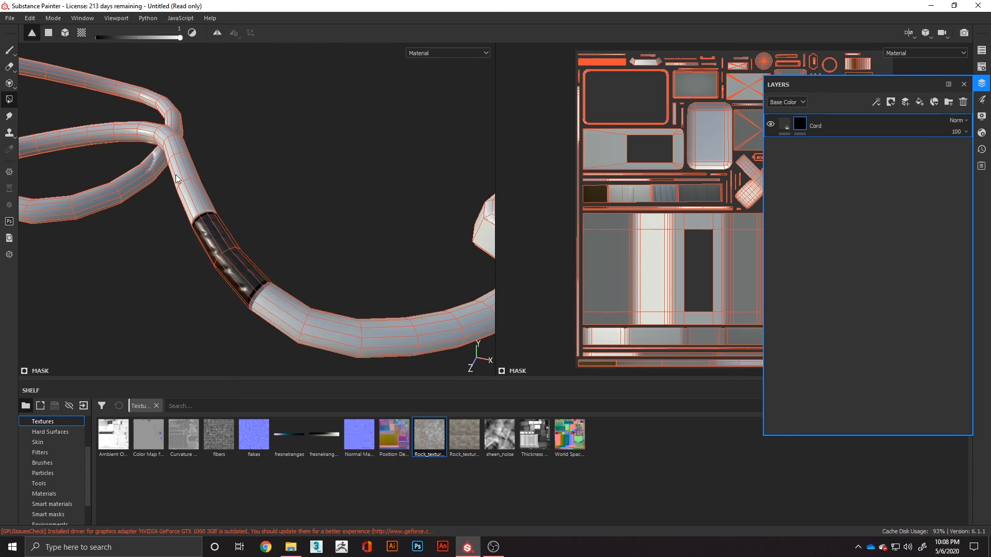
key("ctrl+z")
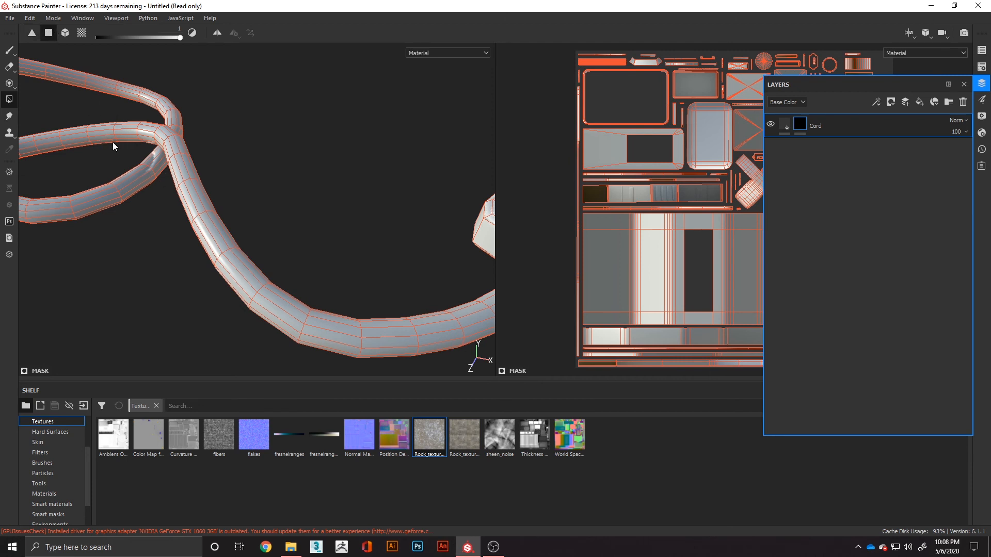
- Try an area fill on the cord in quad fill mode, and undo it
left_click(48, 33)
left_click_drag(133, 227, 371, 334)
key("ctrl+z")
- Fill the entire power cord into the Cord mask using mesh fill mode
left_click(67, 33)
left_click(277, 296)
scroll(275, 307, "down", 2)
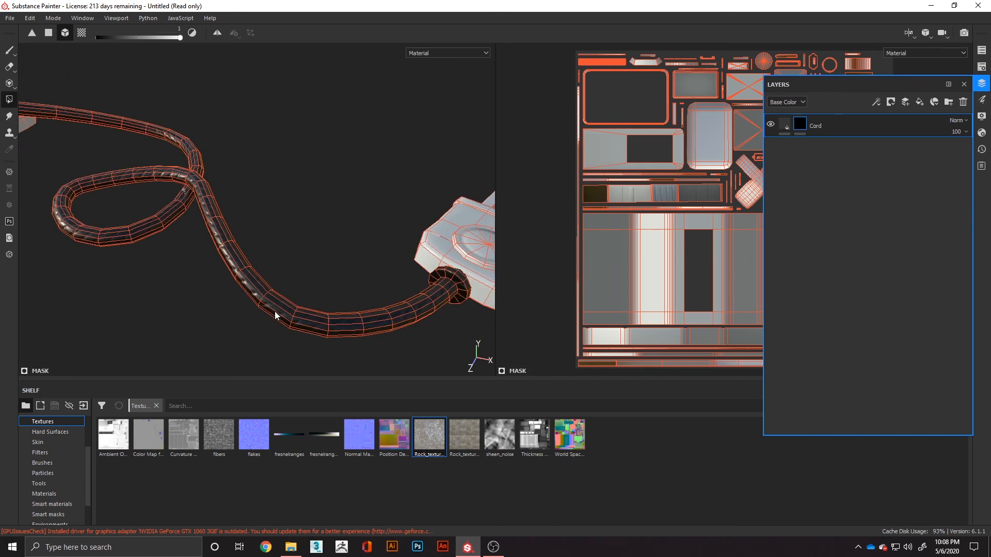
scroll(274, 313, "down", 3)
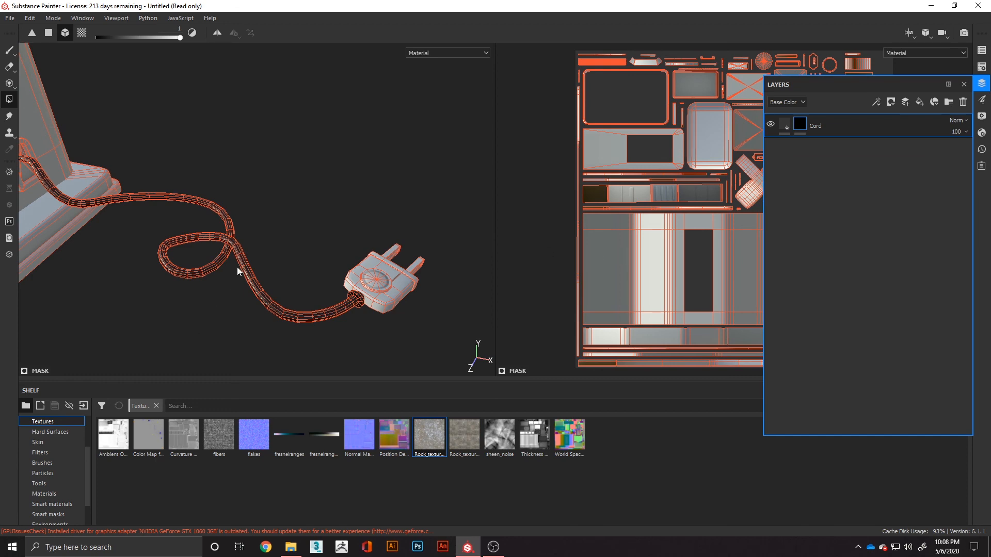
- Examine the masked cord from the machine's socket to the plug, along with its UV layout
scroll(163, 276, "up", 3)
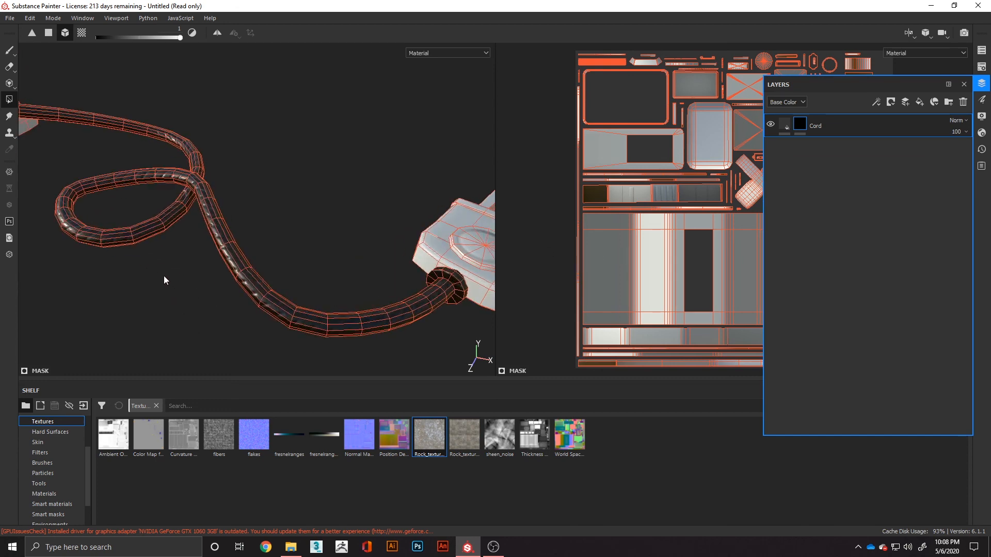
left_click_drag(163, 276, 252, 303, "alt")
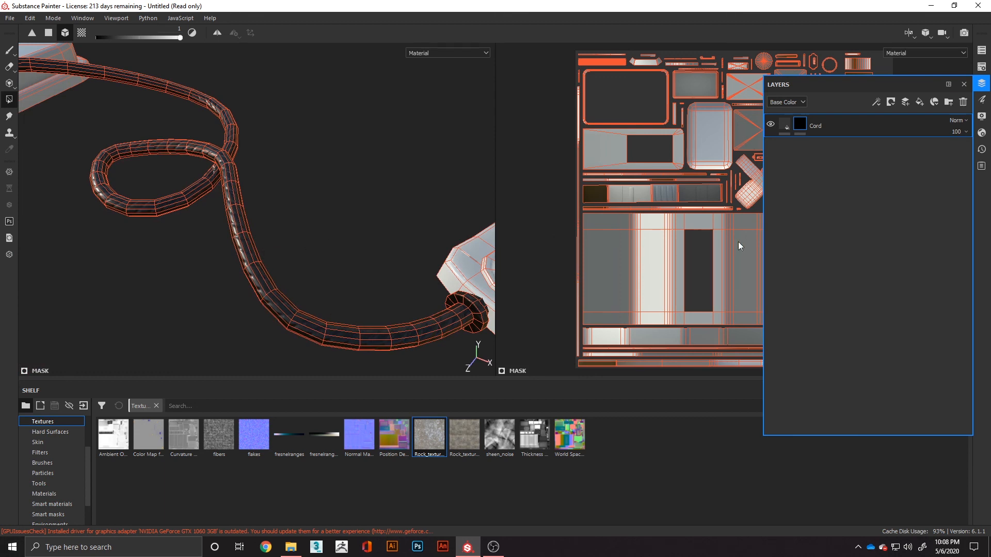
scroll(738, 241, "up", 2)
scroll(645, 261, "down", 2)
left_click_drag(324, 225, 226, 307)
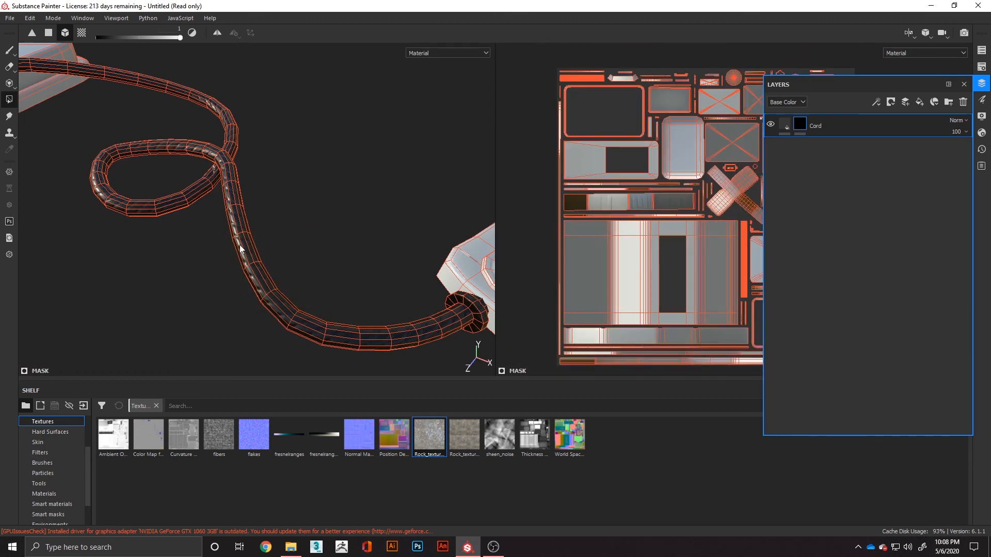
left_click_drag(222, 226, 252, 287, "alt")
left_click_drag(98, 233, 194, 230, "alt")
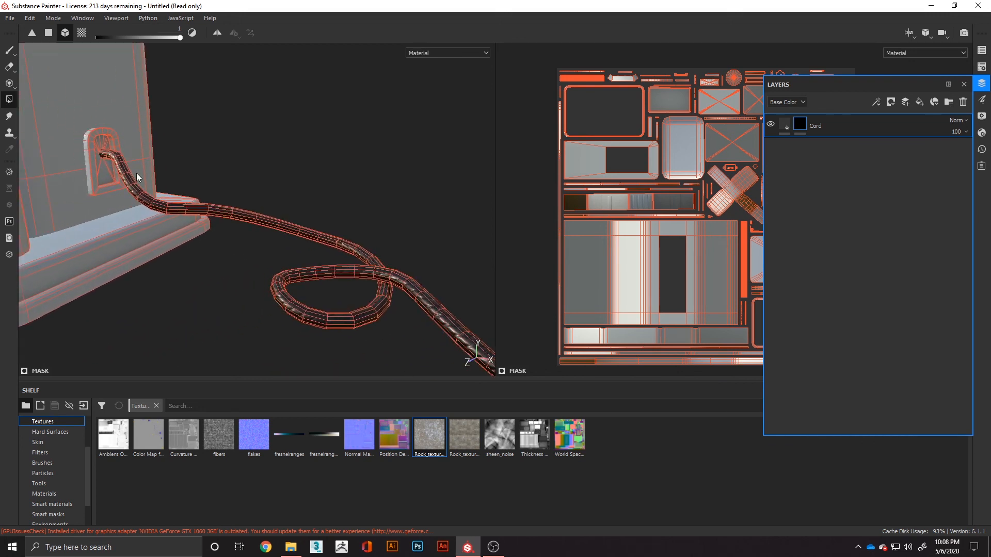
left_click_drag(387, 303, 171, 65, "alt")
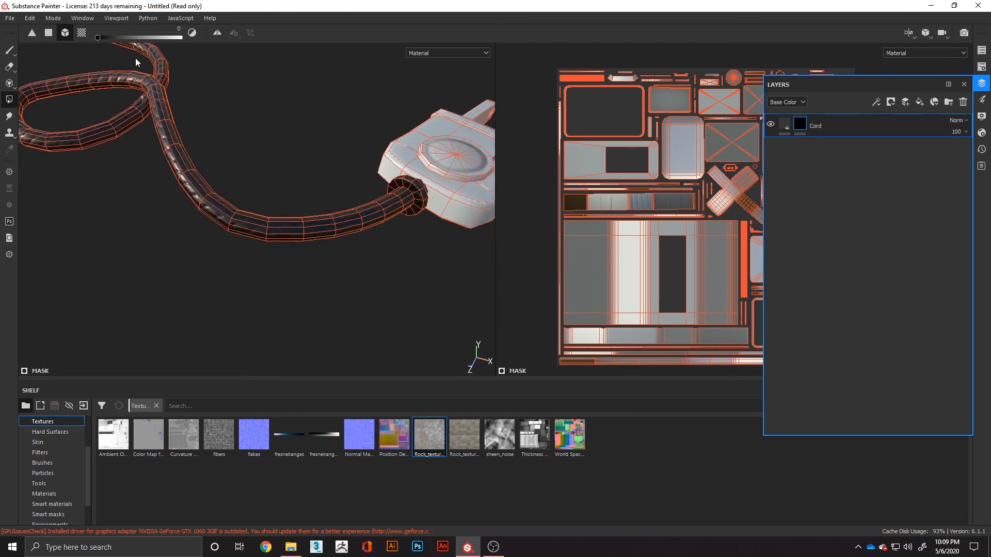
- Remove the whole cord from the mask by mesh filling it with a value of 0
key("x")
left_click(178, 145)
middle_click_drag(190, 129, 273, 236, "alt")
- Switch to UV chunk fill with a value of 1 and fill the cord section nearest the machine
left_click(81, 33)
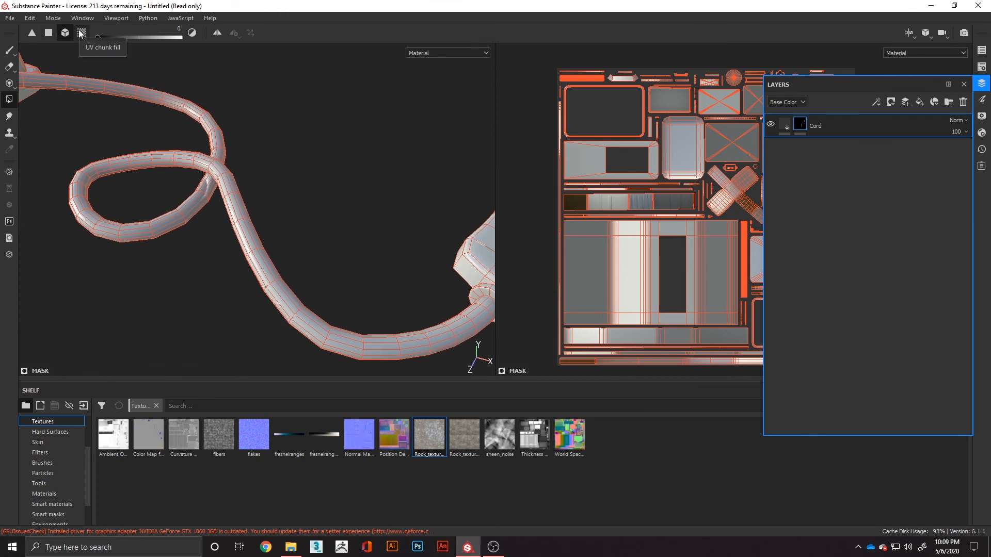
middle_click_drag(88, 87, 334, 195, "alt")
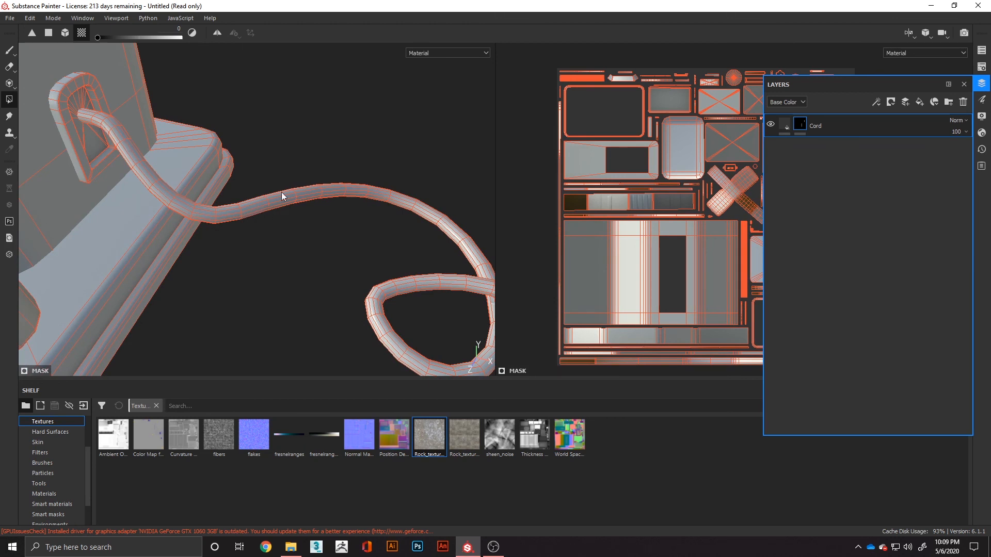
middle_click_drag(395, 263, 187, 159, "alt")
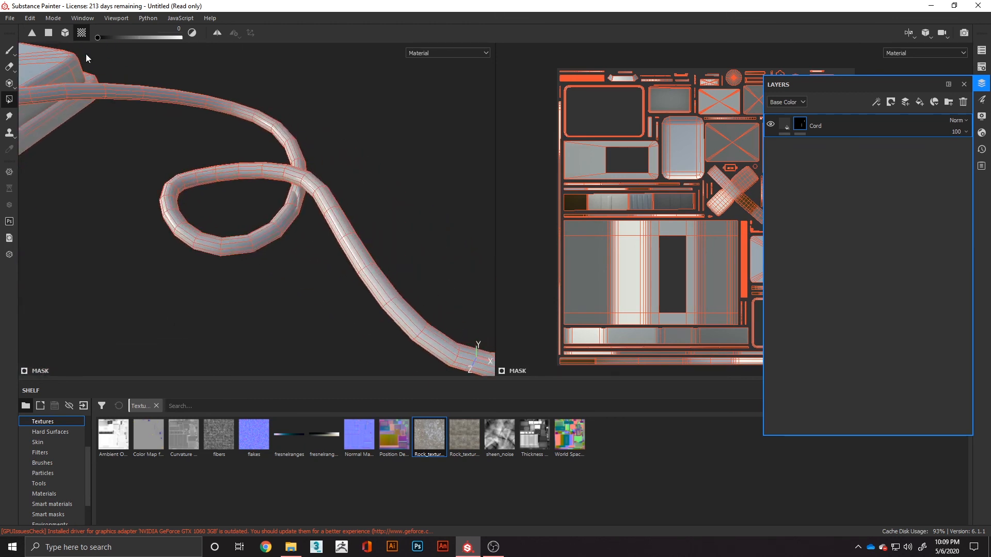
left_click(63, 33)
left_click(82, 35)
middle_click_drag(93, 175, 242, 295, "alt")
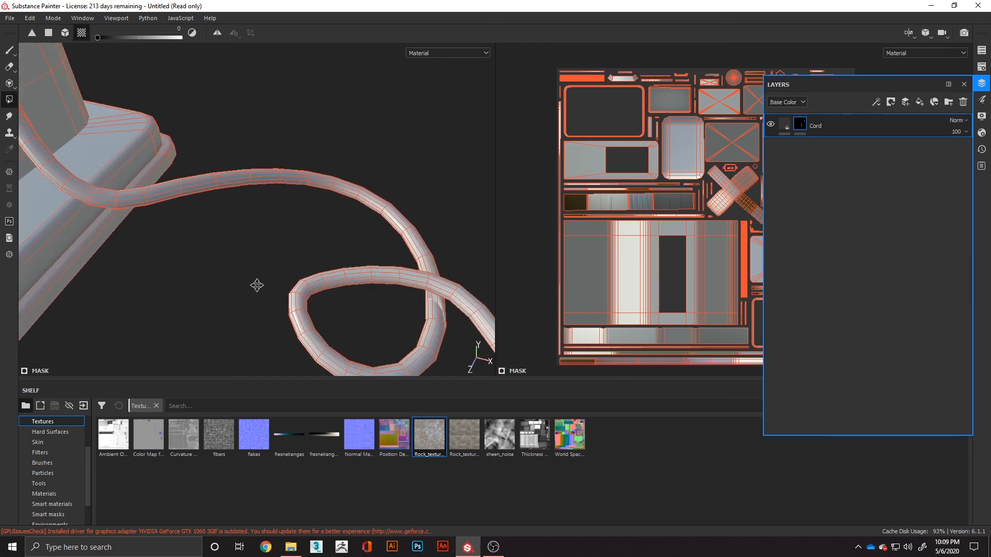
middle_click_drag(216, 237, 282, 280, "alt")
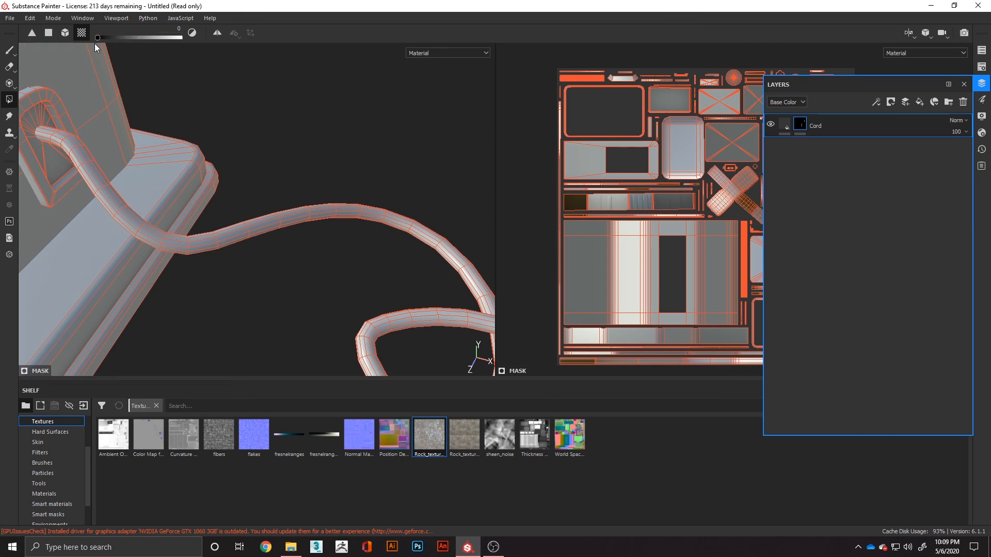
left_click(90, 174)
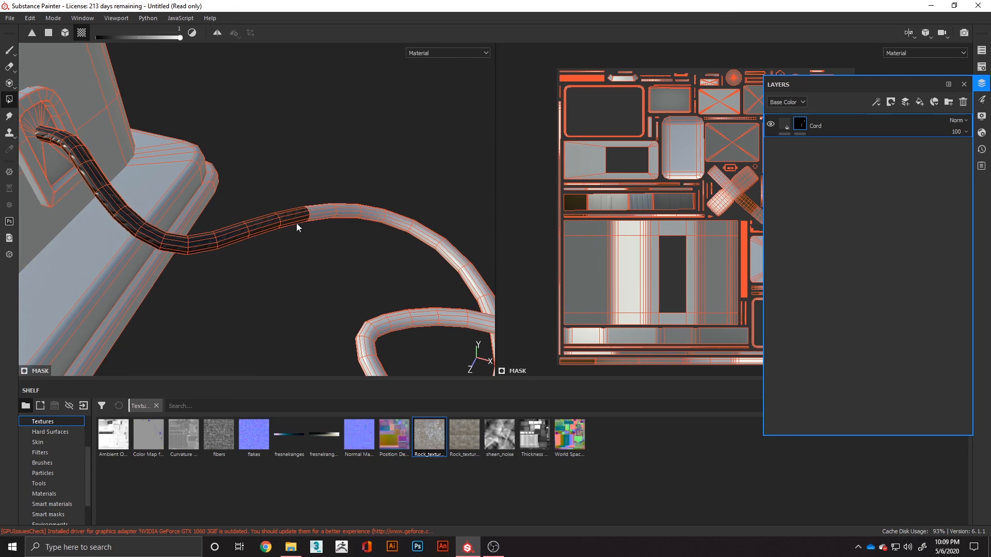
- Fill the cord's remaining UV chunks through the loop and toward the plug into the Cord mask
left_click(432, 231)
left_click_drag(451, 261, 310, 246, "alt")
left_click(361, 255)
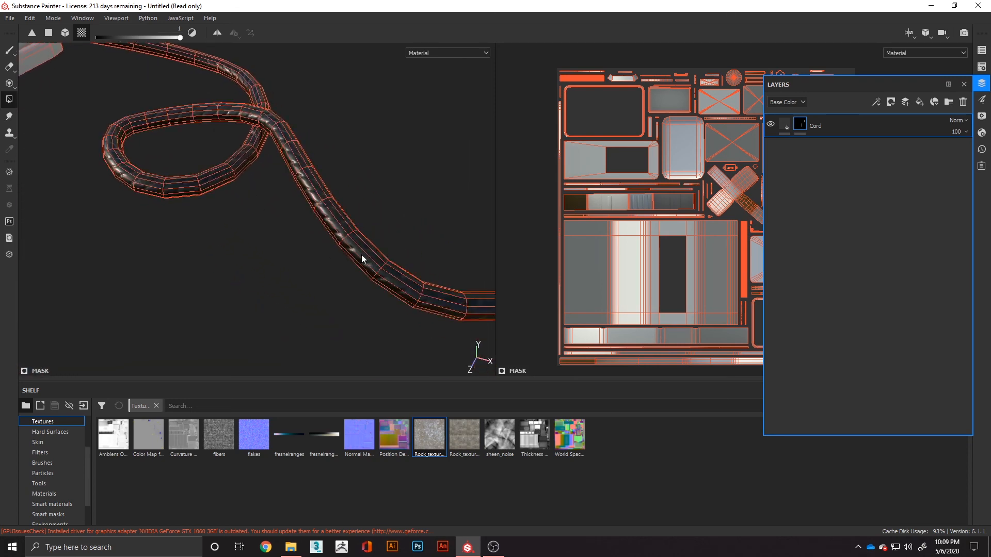
- Mesh fill the whole cord, including the collar where it meets the plug, into the Cord mask with a value of 1
scroll(362, 255, "up", 1)
scroll(363, 257, "down", 4)
middle_click_drag(352, 248, 304, 228, "alt")
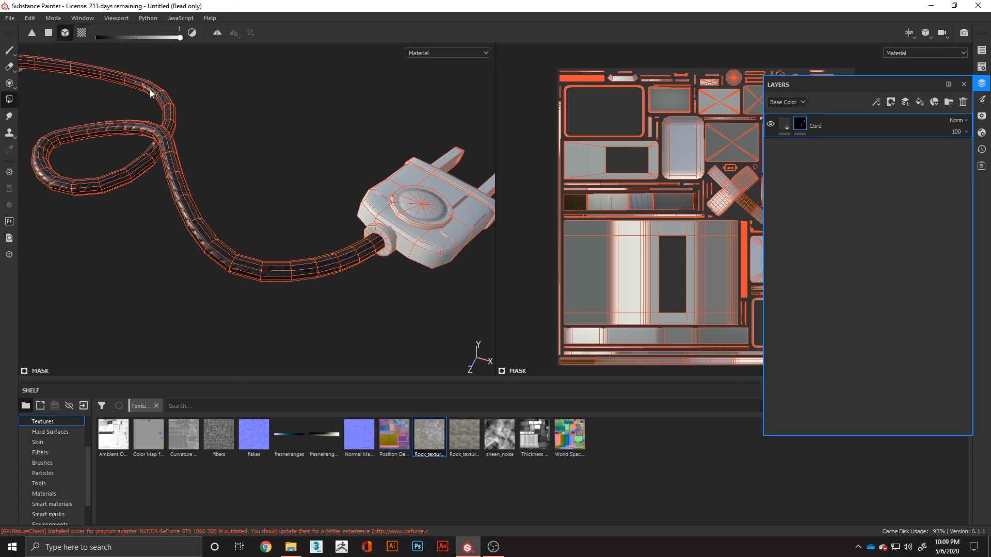
left_click_drag(404, 237, 372, 253, "alt")
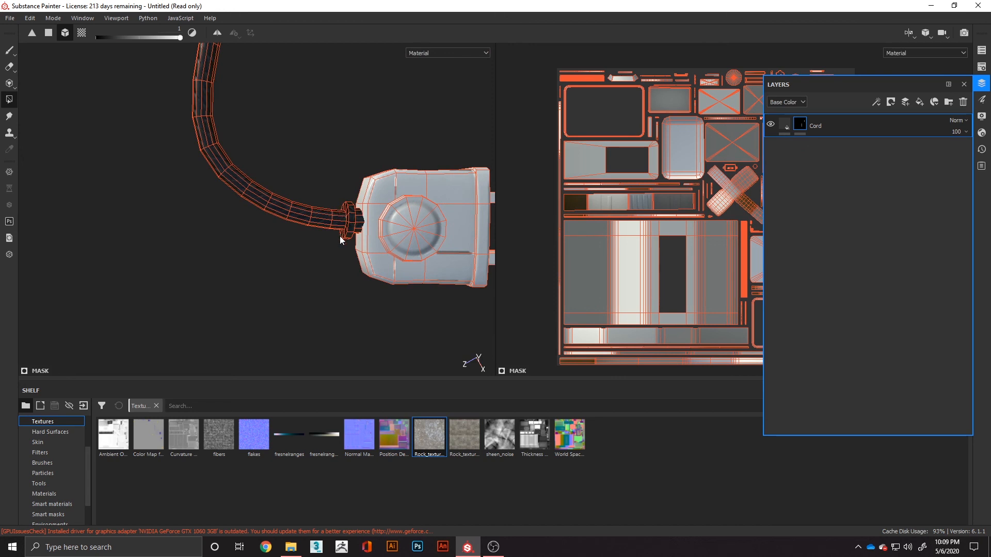
- Remove the collar at the plug from the Cord mask using quad polygon fill with a value of 0
left_click_drag(143, 37, 94, 38)
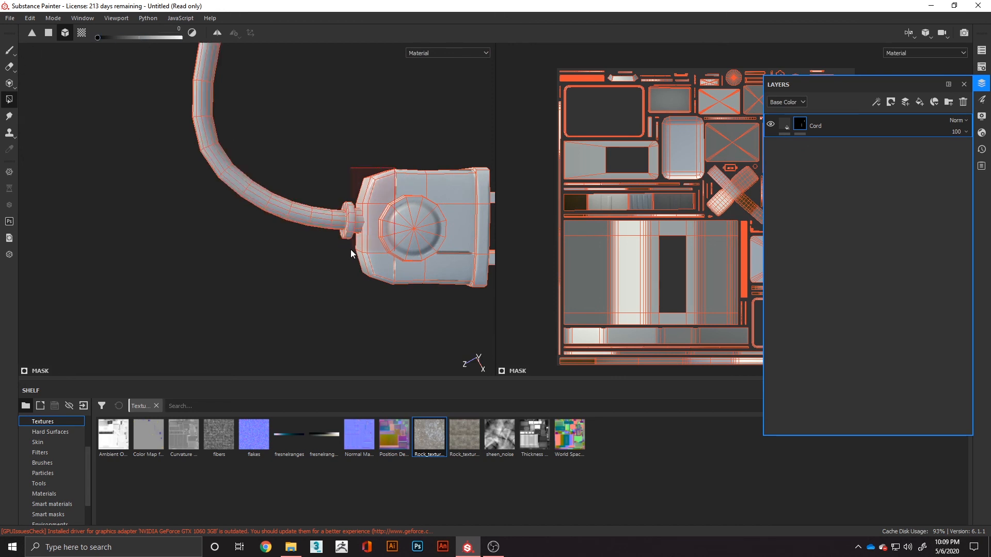
left_click(48, 34)
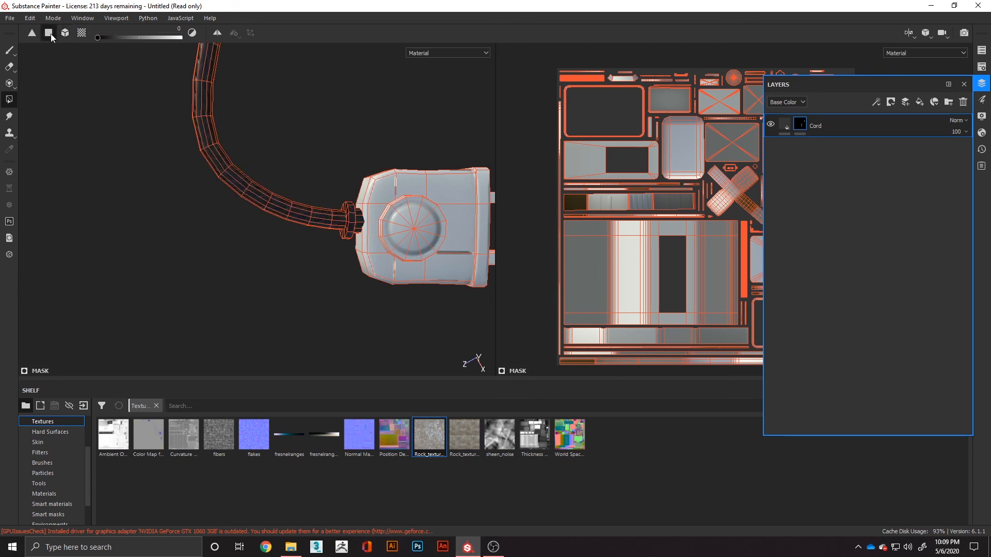
left_click_drag(184, 37, 39, 61)
left_click_drag(418, 151, 335, 265)
mouse_move(343, 294)
middle_mouse_down("alt")
mouse_move(382, 164)
mouse_move(324, 301)
middle_mouse_up("alt")
left_click_drag(325, 305, 398, 368, "alt")
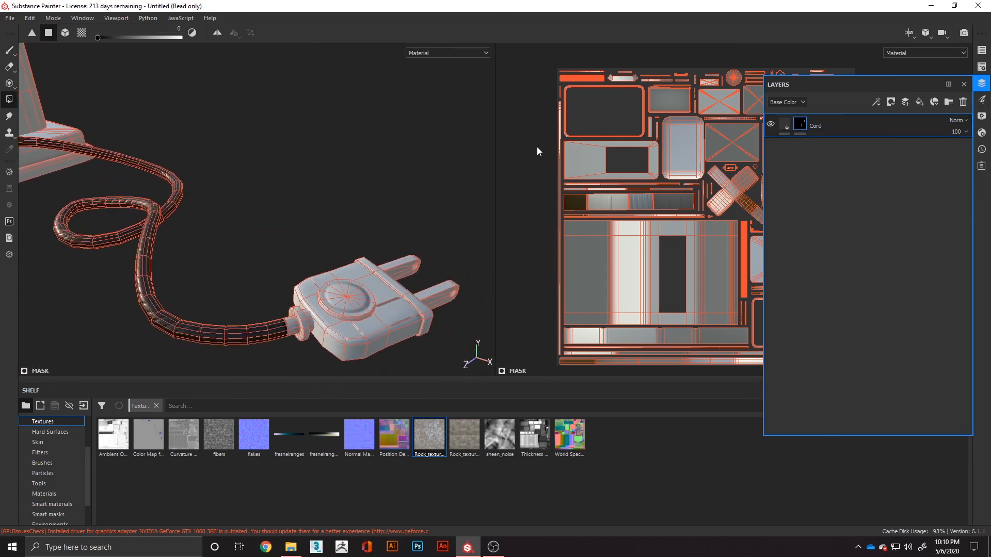
- Select the Cord layer's fill content and examine the masked cord up close and on the whole soda machine
left_click(785, 124)
left_click_drag(216, 265, 360, 258, "alt")
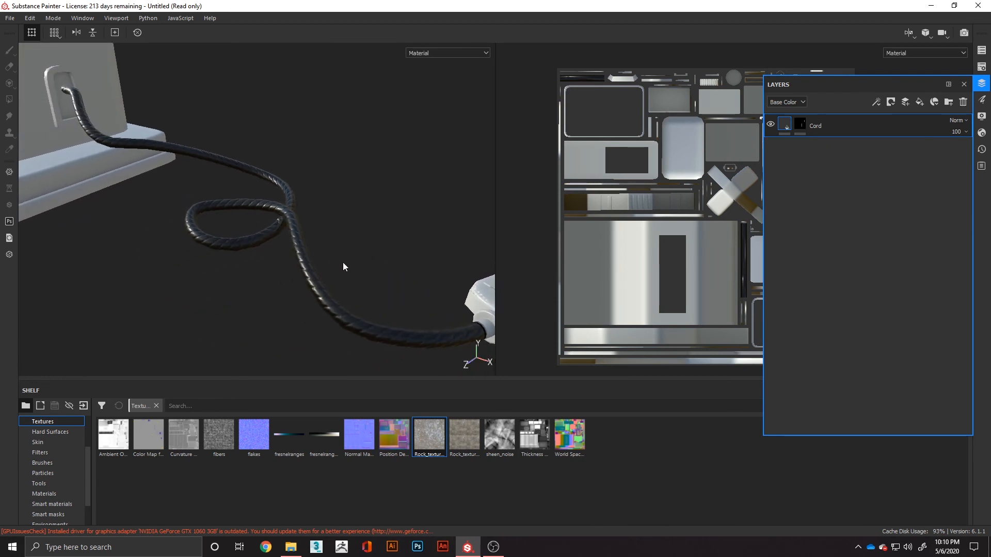
left_click_drag(401, 267, 349, 265, "alt")
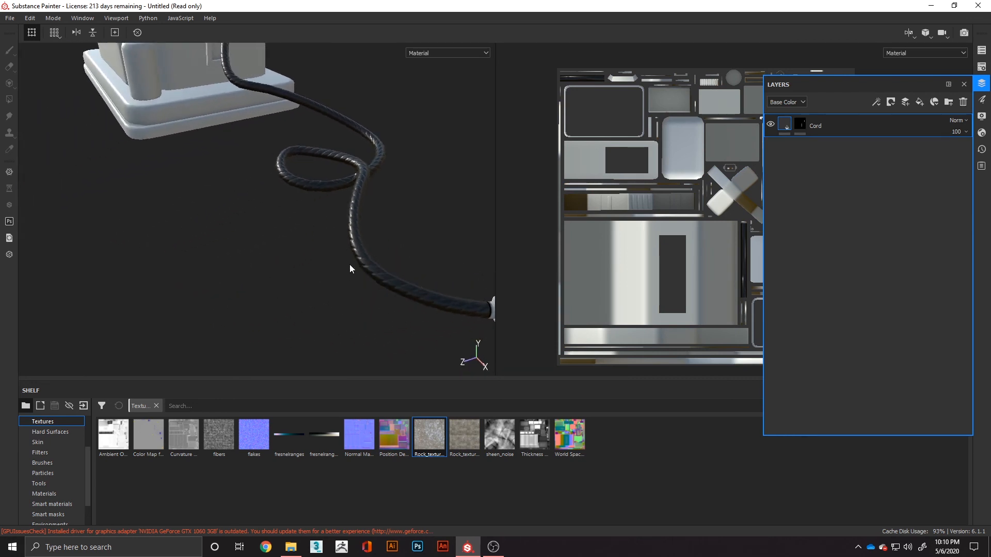
scroll(351, 262, "down", 4)
middle_click_drag(369, 219, 217, 227, "alt")
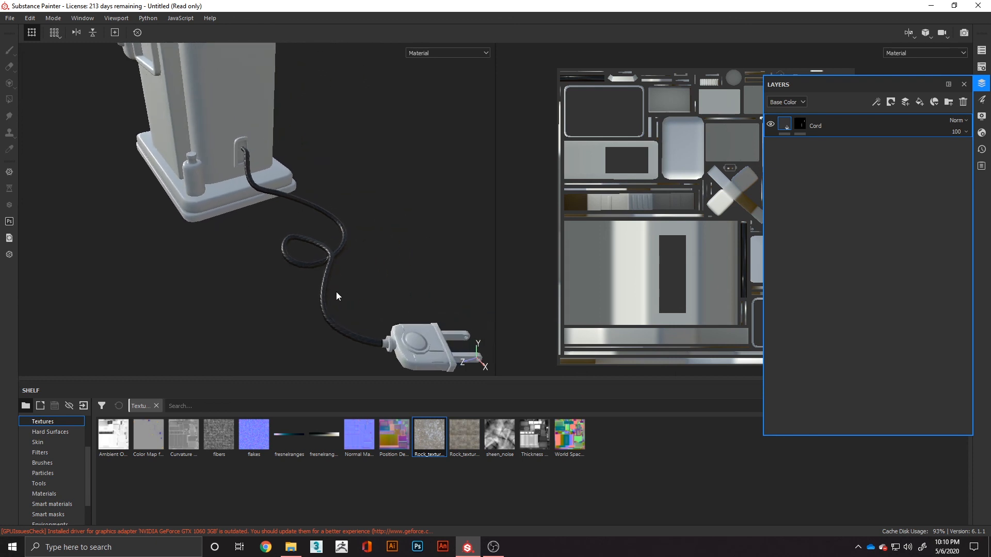
left_click_drag(336, 293, 387, 303, "alt")
scroll(331, 304, "down", 2)
scroll(330, 304, "down", 4)
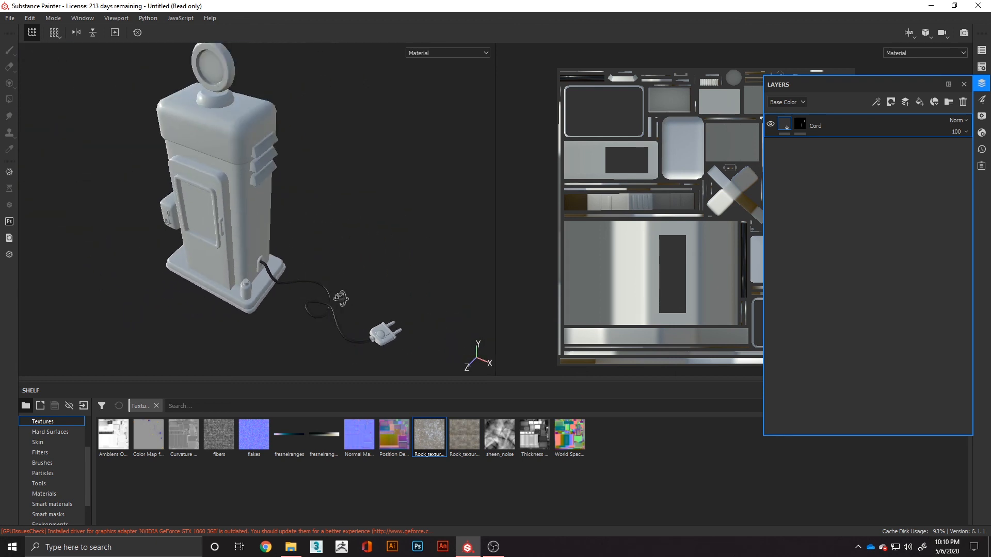
left_click_drag(337, 248, 278, 270, "alt")
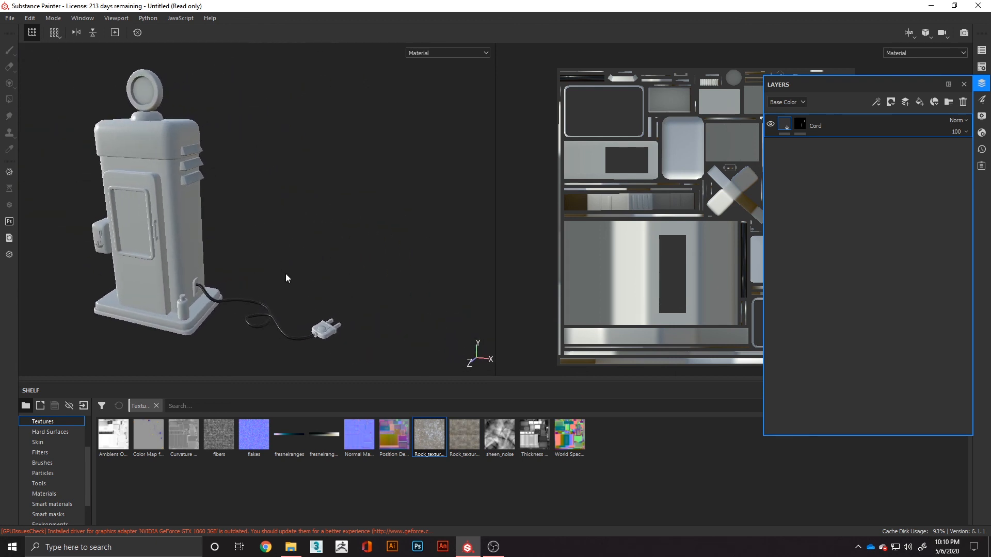